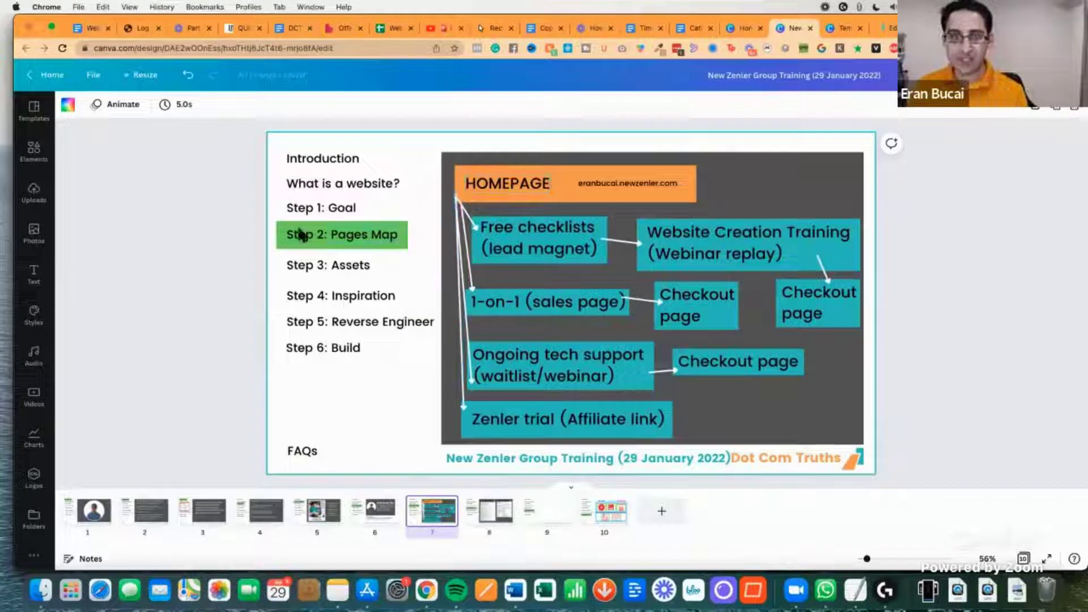
Deselect the Pages Map slide and switch to the window showing the New Zenler sales page.
{"action": "left_click", "coordinate": [229, 213]}
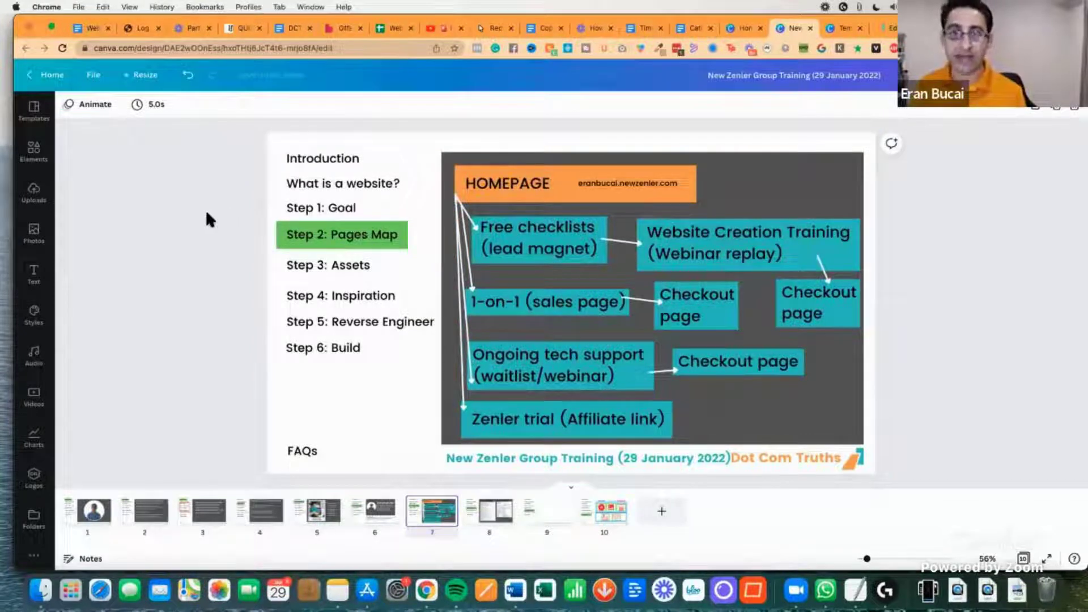
{"action": "key", "text": "super+grave"}
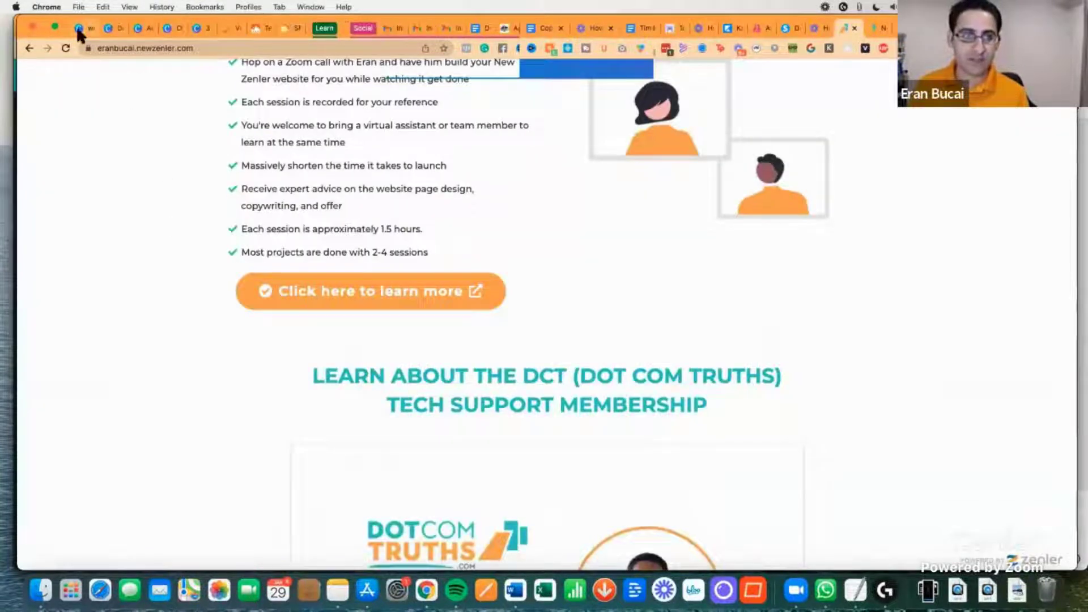
Search 'Websites' templates, filter by Professional style, and open Mission and Goals Proposal.
{"action": "left_click", "coordinate": [79, 31]}
{"action": "scroll", "coordinate": [424, 165], "scroll_direction": "up", "scroll_amount": 10}
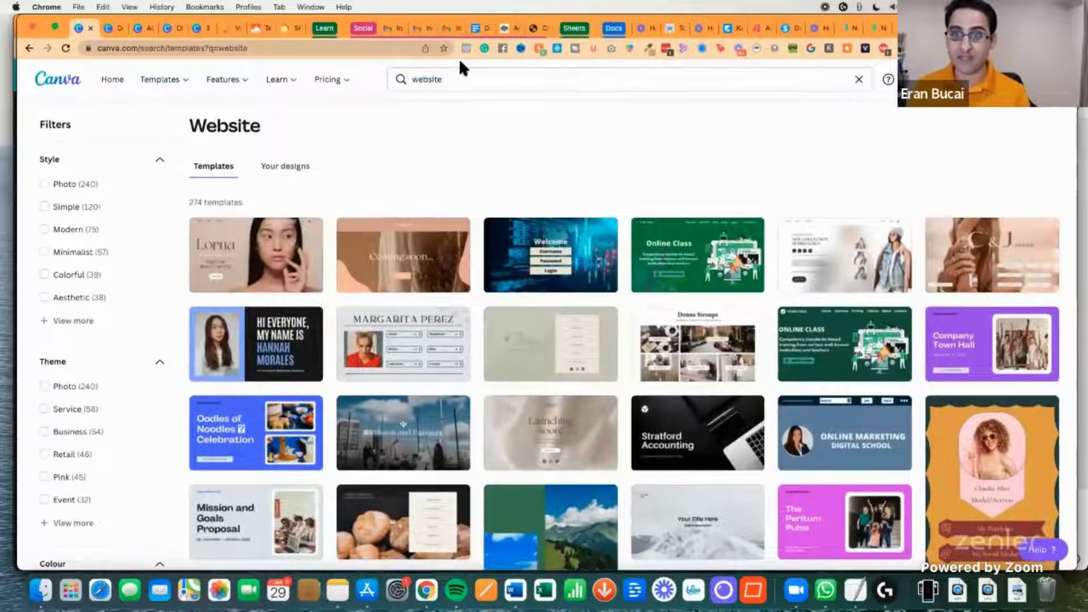
{"action": "left_click", "coordinate": [447, 79]}
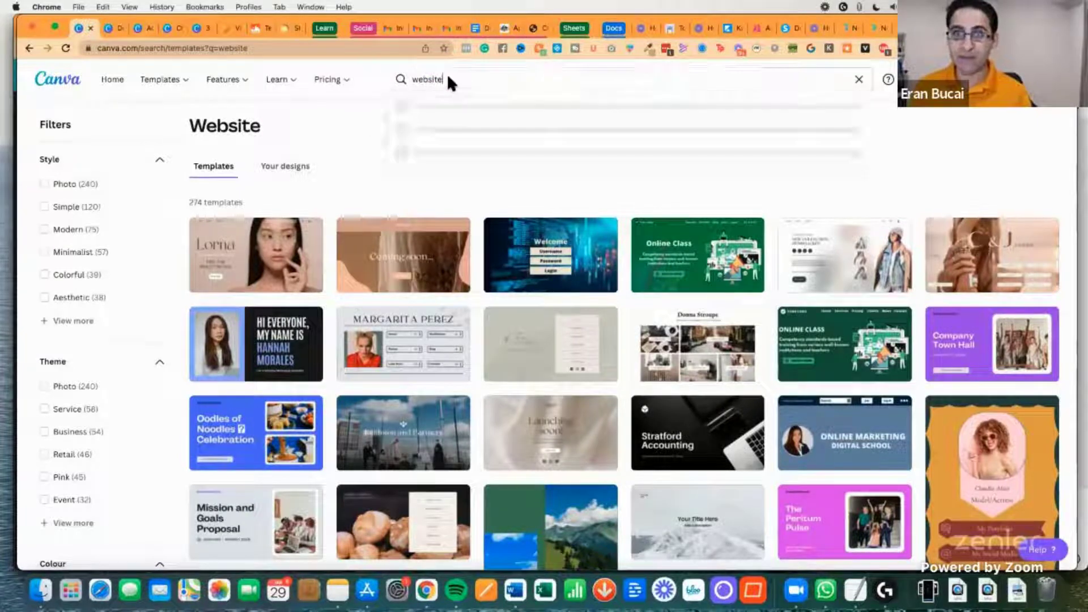
{"action": "left_click", "coordinate": [432, 107]}
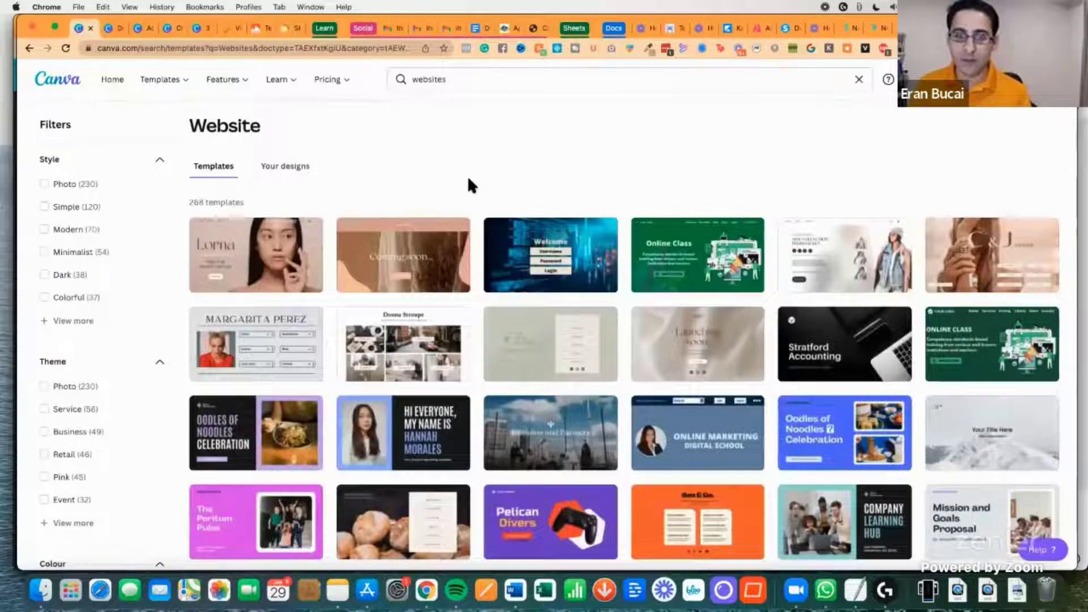
{"action": "scroll", "coordinate": [287, 287], "scroll_direction": "down", "scroll_amount": 3}
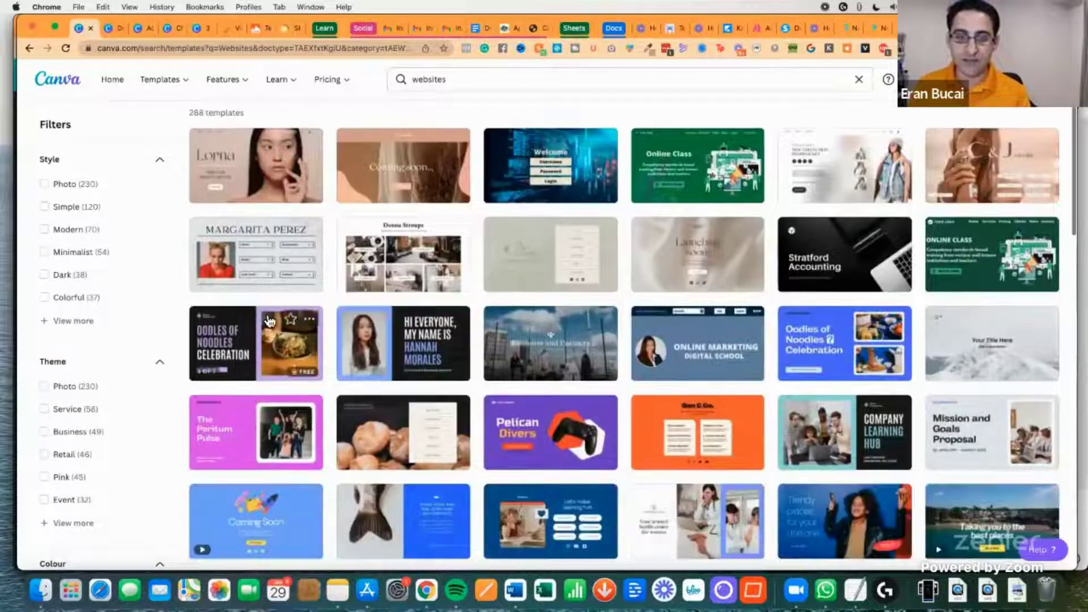
{"action": "left_click", "coordinate": [59, 320]}
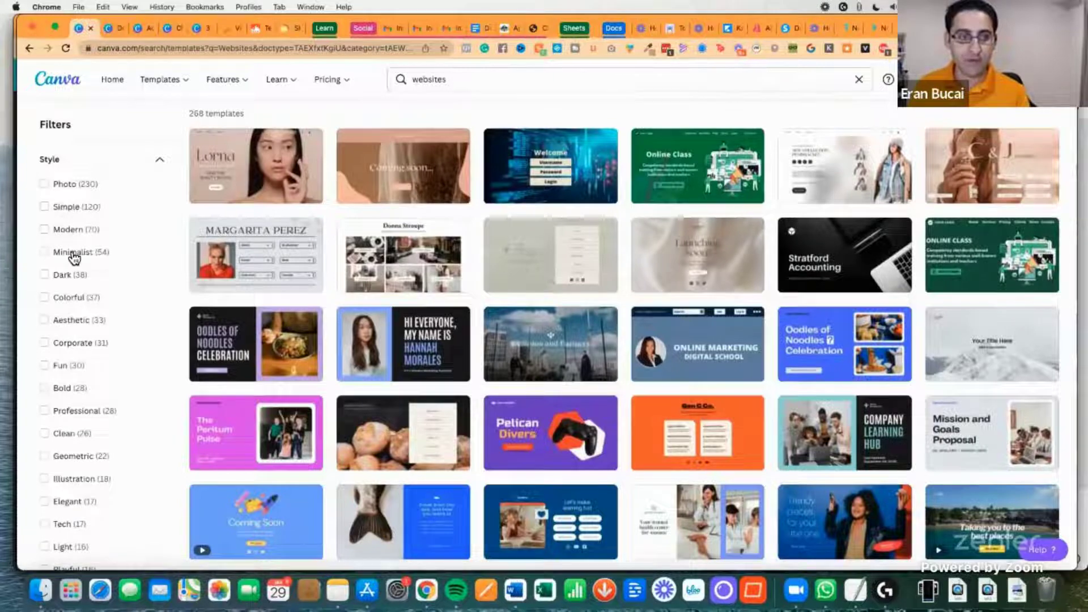
{"action": "scroll", "coordinate": [79, 283], "scroll_direction": "down", "scroll_amount": 5}
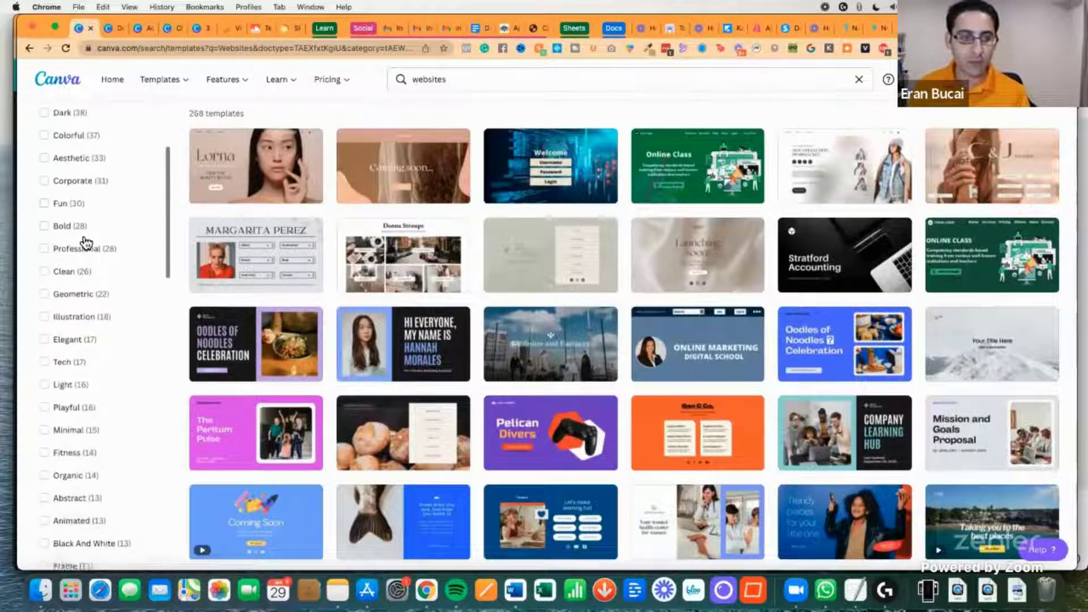
{"action": "left_click", "coordinate": [44, 245]}
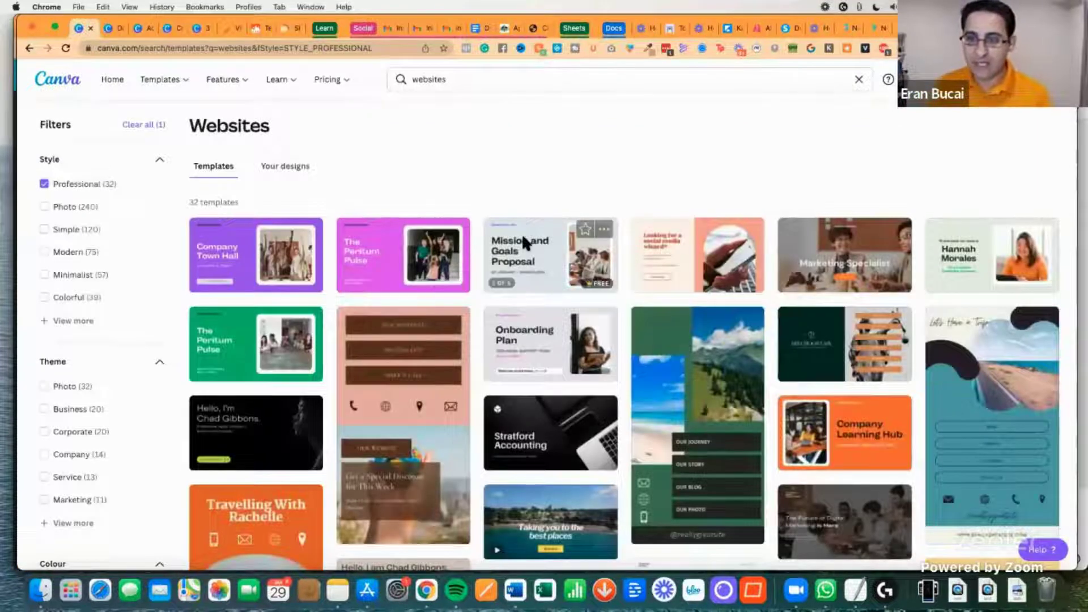
{"action": "left_click", "coordinate": [523, 239]}
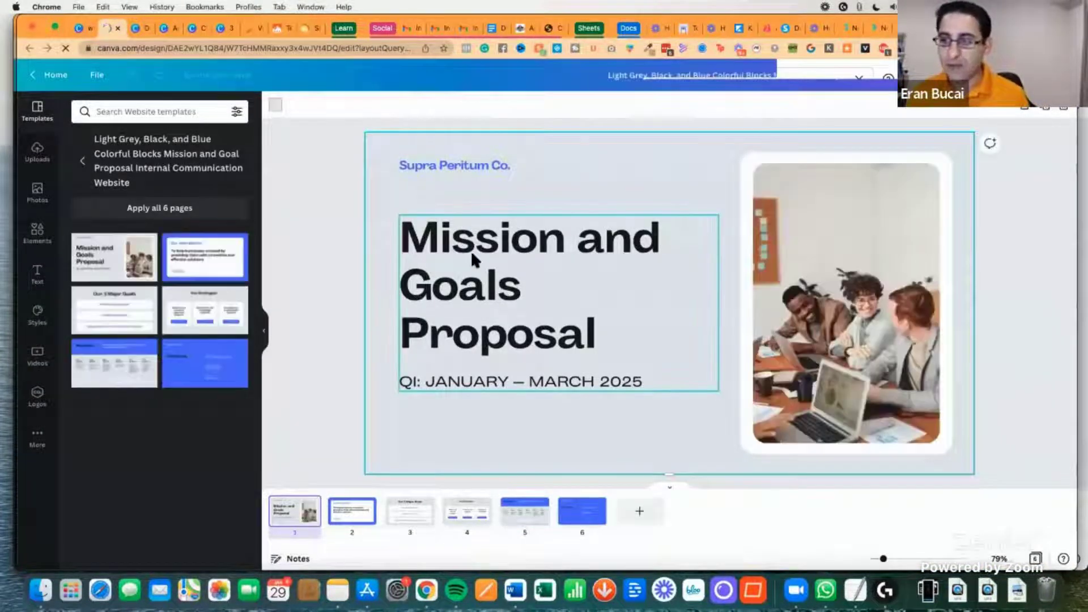
Swap the title page's office group photo for the uploaded portrait photo.
{"action": "left_click", "coordinate": [815, 253]}
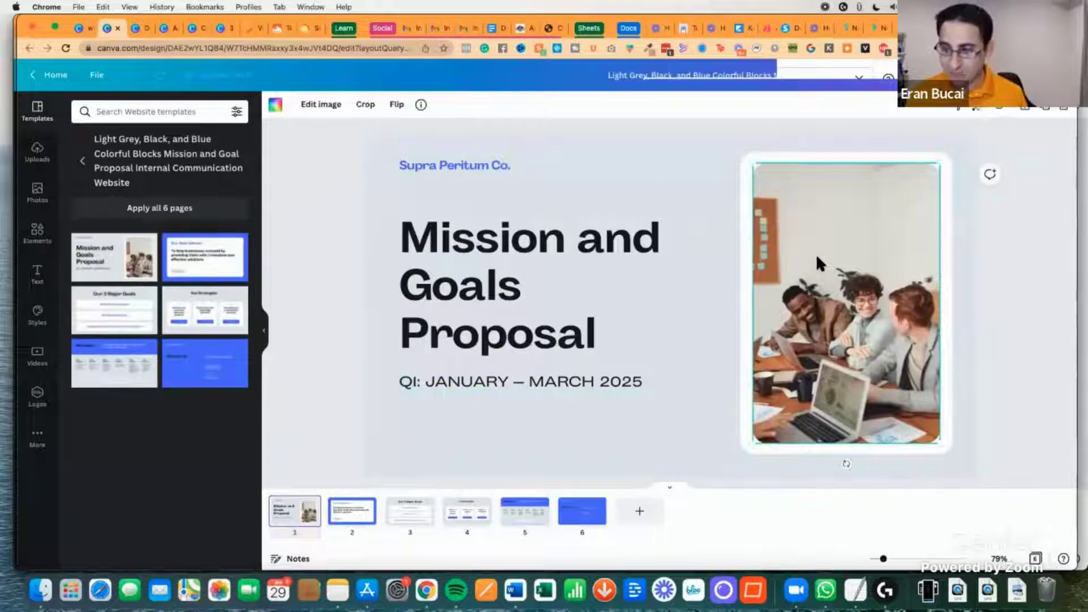
{"action": "key", "text": "Delete"}
{"action": "left_click", "coordinate": [38, 157]}
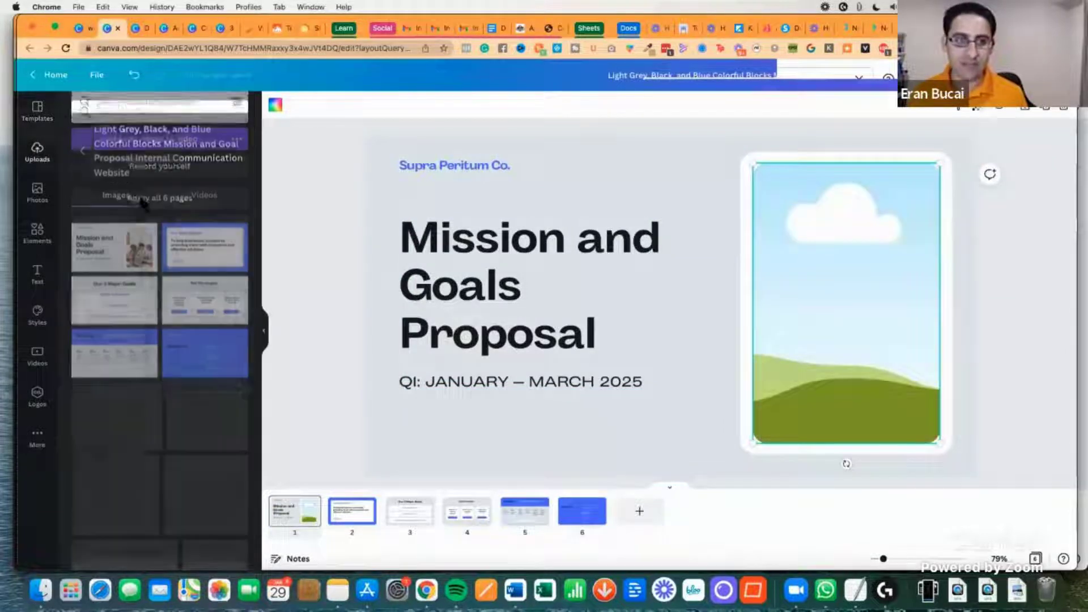
{"action": "scroll", "coordinate": [238, 334], "scroll_direction": "down", "scroll_amount": 2}
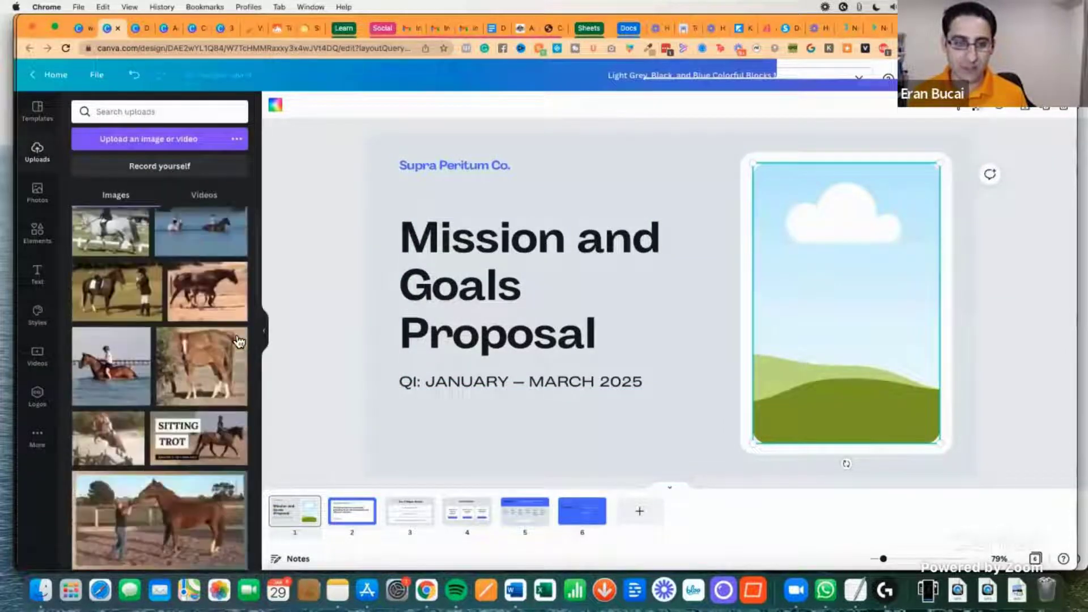
{"action": "scroll", "coordinate": [238, 340], "scroll_direction": "down", "scroll_amount": 15}
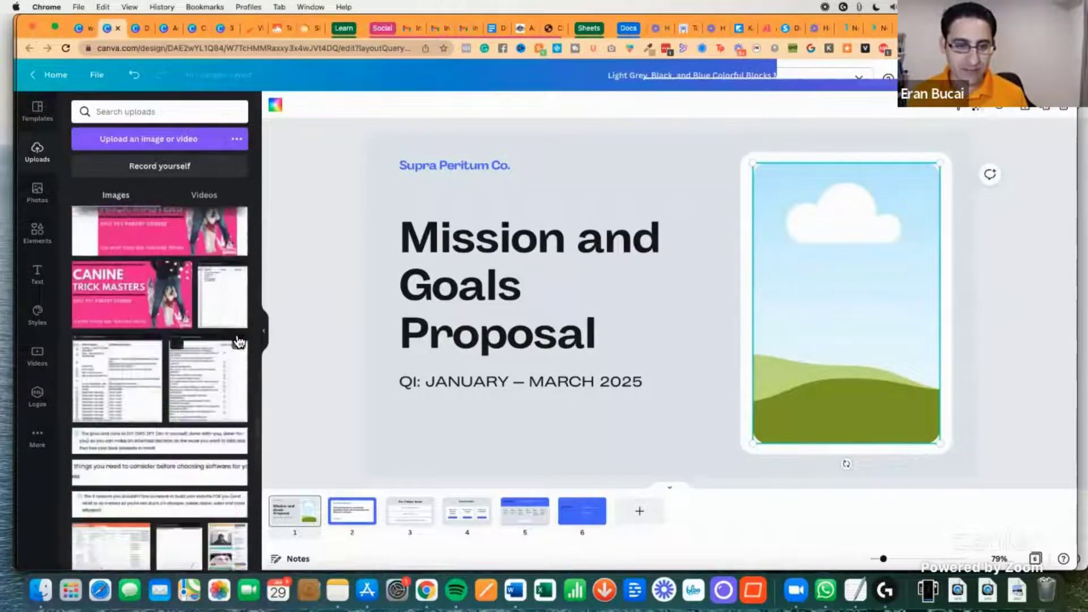
{"action": "scroll", "coordinate": [239, 341], "scroll_direction": "down", "scroll_amount": 15}
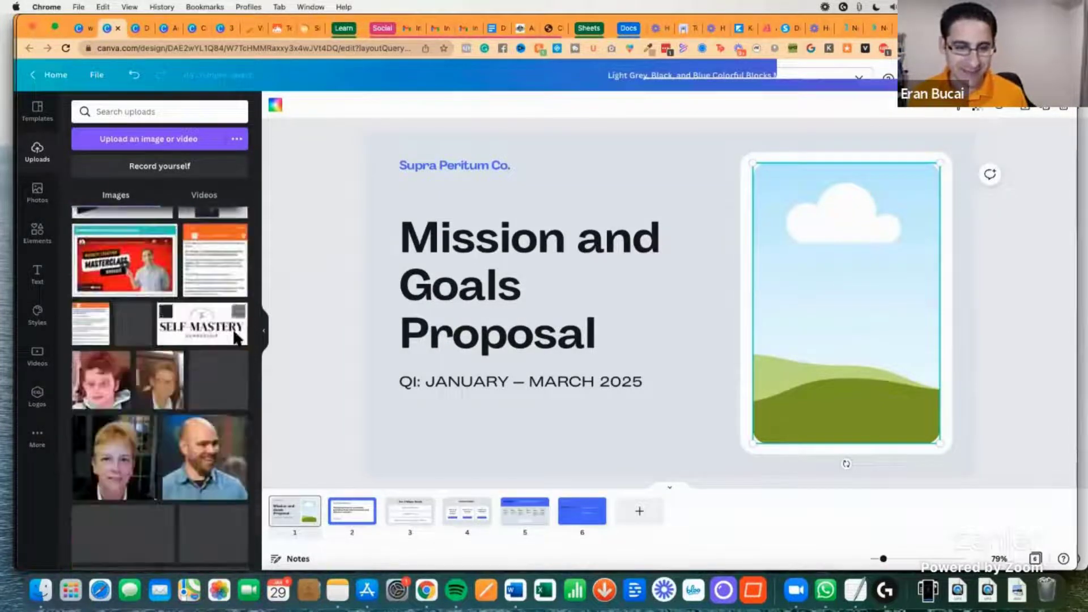
{"action": "scroll", "coordinate": [238, 336], "scroll_direction": "down", "scroll_amount": 15}
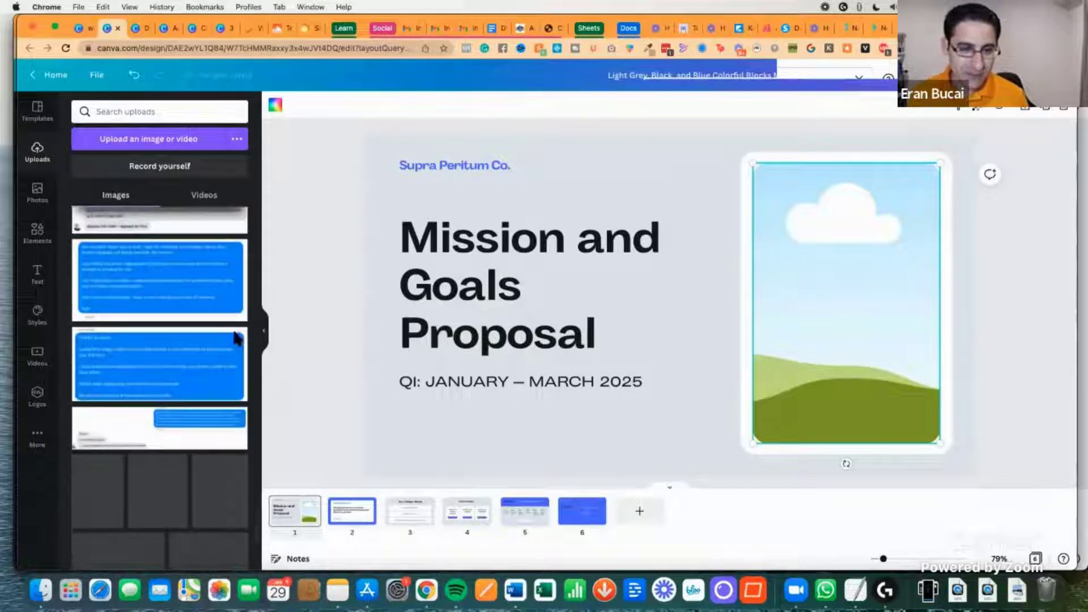
{"action": "scroll", "coordinate": [238, 339], "scroll_direction": "down", "scroll_amount": 15}
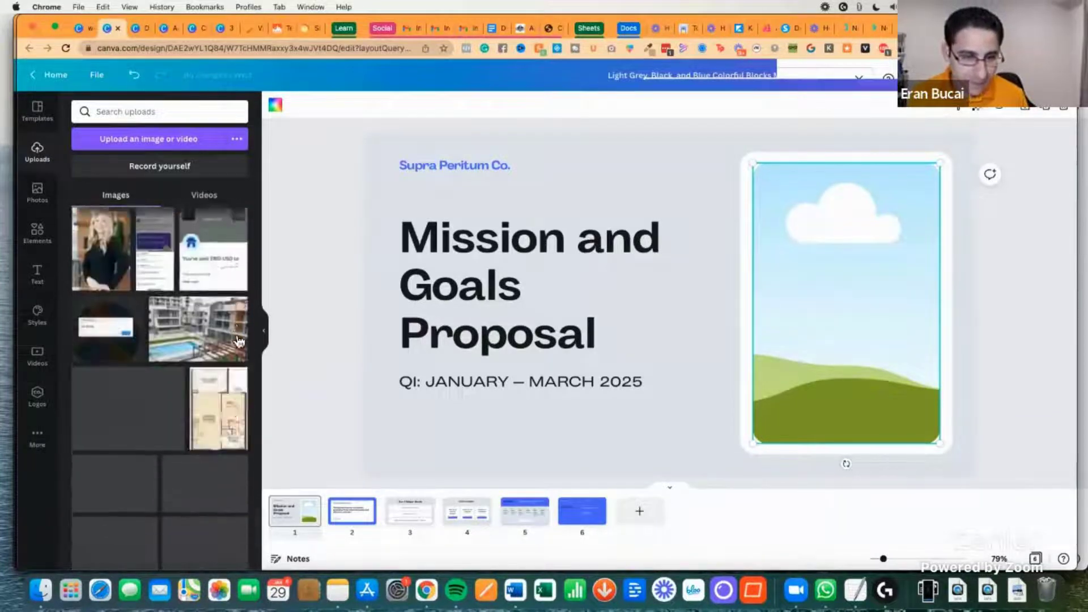
{"action": "scroll", "coordinate": [239, 340], "scroll_direction": "down", "scroll_amount": 15}
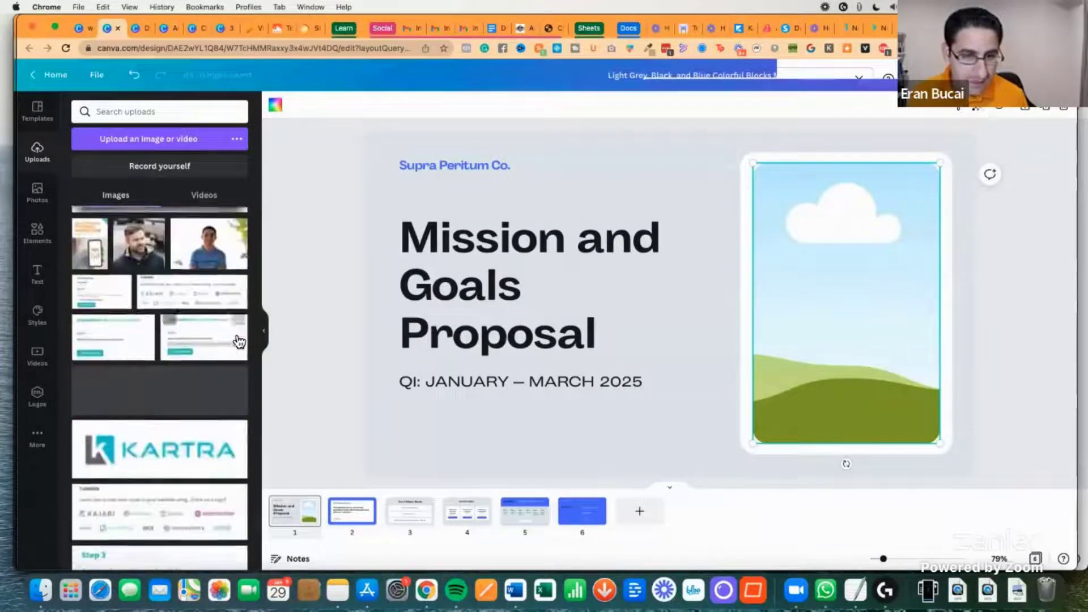
{"action": "left_click_drag", "start_coordinate": [746, 278], "coordinate": [762, 280]}
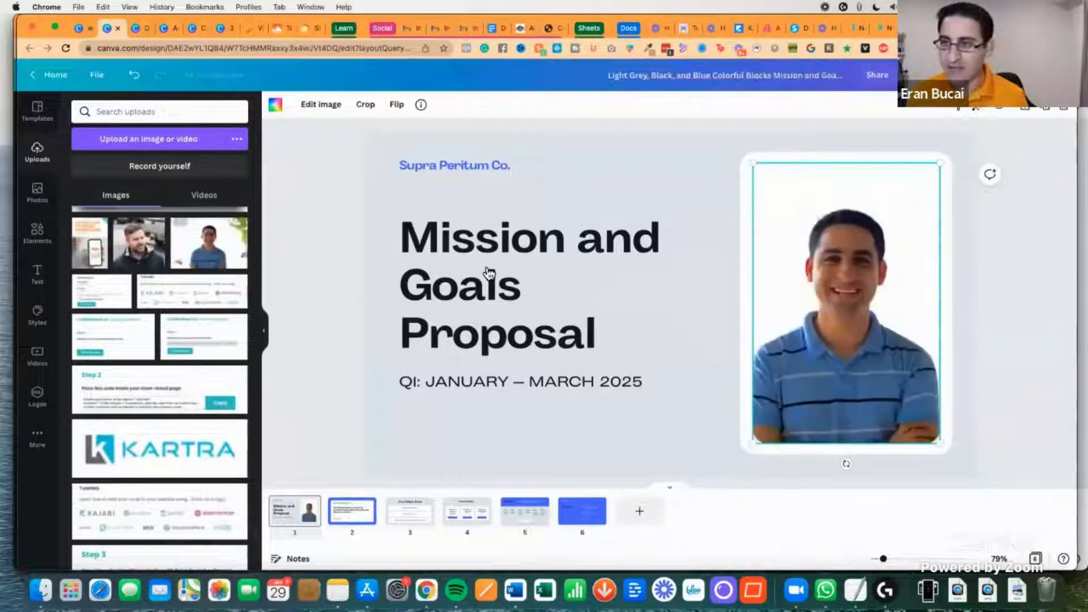
Replace the company name with the presenter's name and set the title 'Helping people get their website done'.
{"action": "left_click", "coordinate": [474, 173]}
{"action": "left_click", "coordinate": [471, 168]}
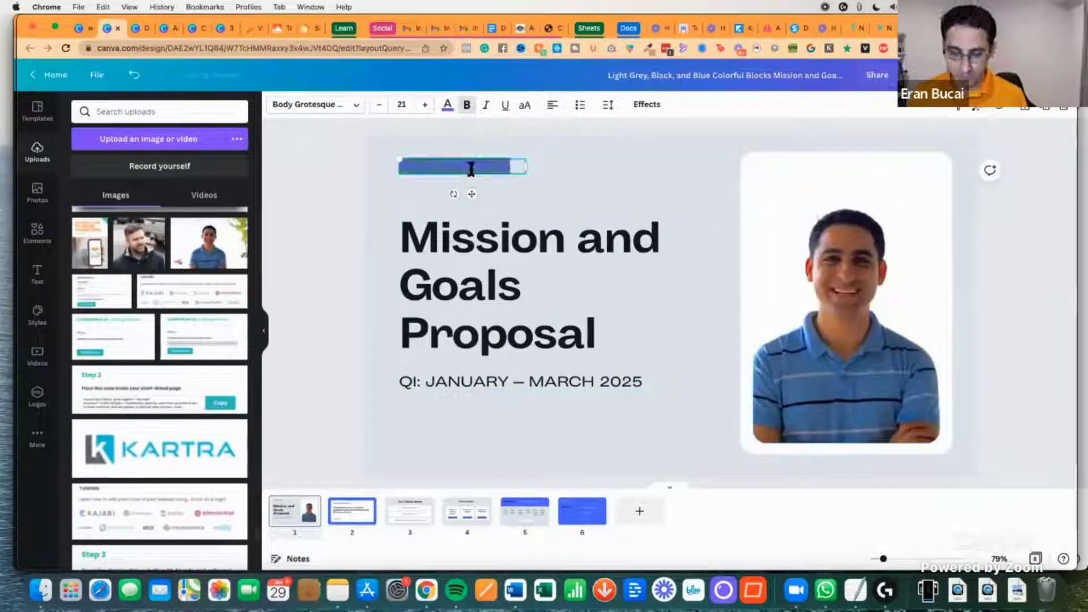
{"action": "type", "text": "Eran Bucai"}
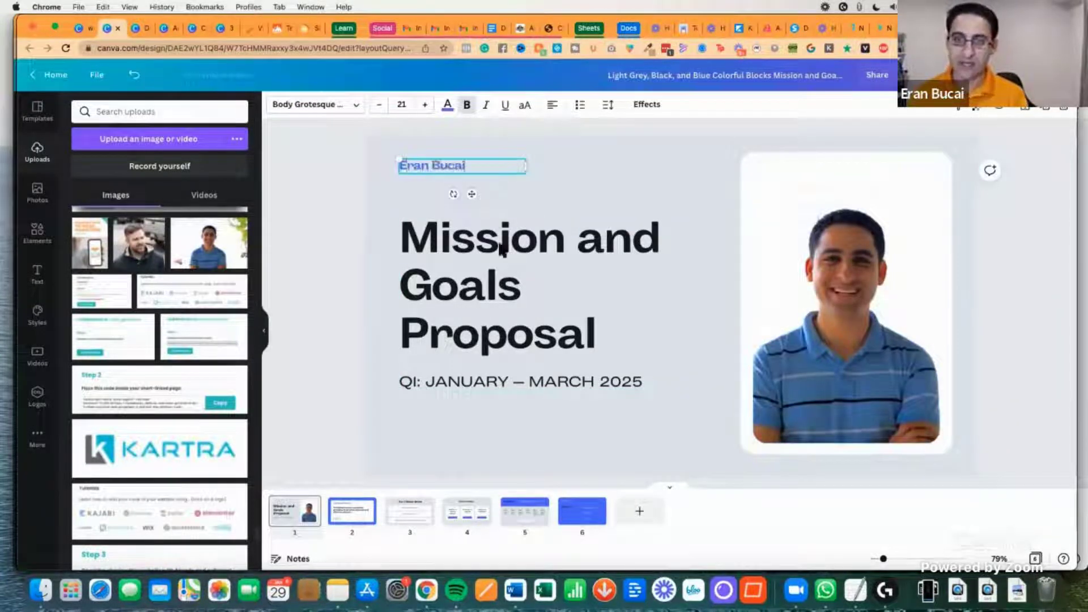
{"action": "left_click", "coordinate": [505, 266]}
{"action": "left_click", "coordinate": [504, 266]}
{"action": "type", "text": "Hel"}
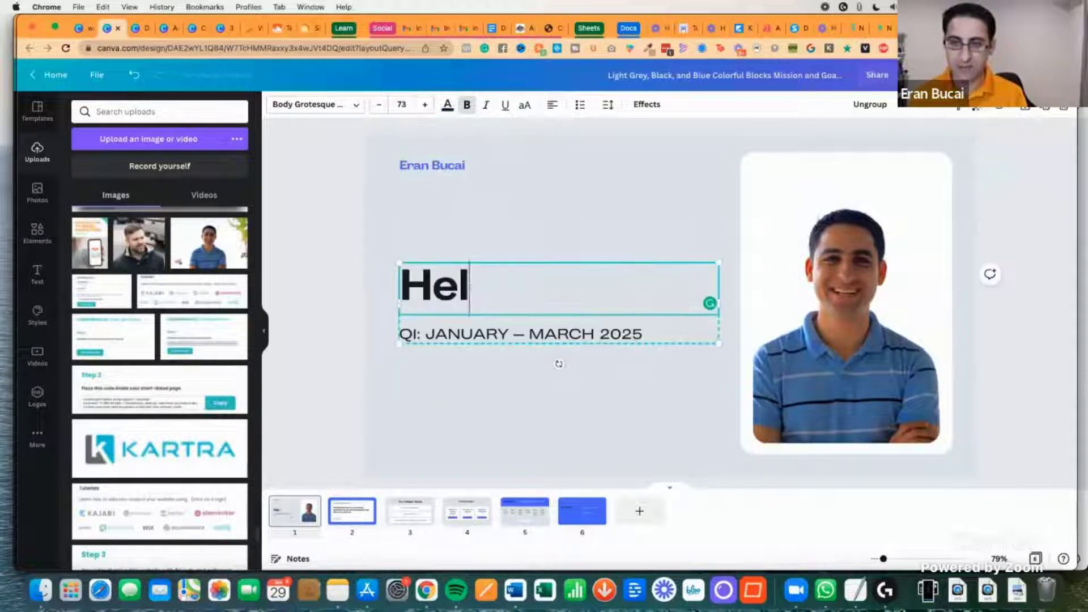
{"action": "type", "text": "o"}
{"action": "key", "text": "BackSpace"}
{"action": "type", "text": "ping "}
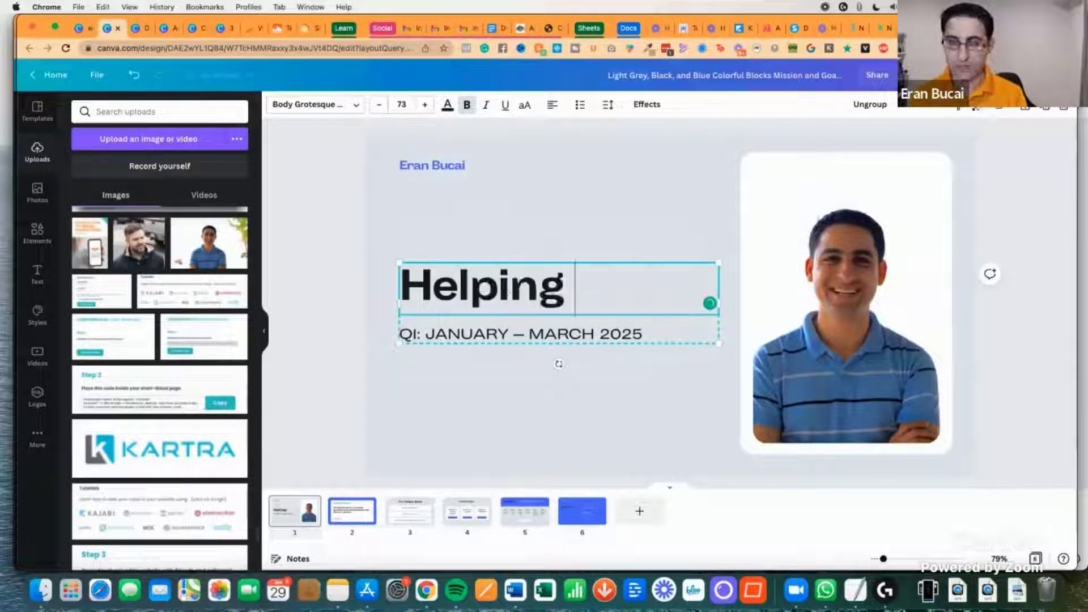
{"action": "type", "text": "people get their website done"}
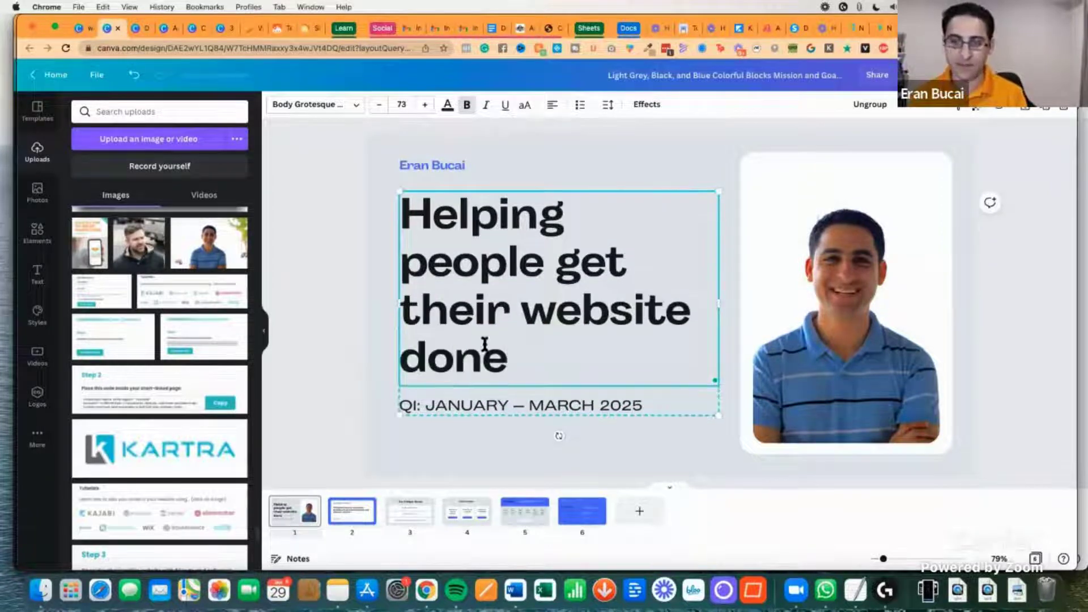
Change the subtitle to 'NO EXPERIENCE NEEDED' and deselect the text.
{"action": "double_click", "coordinate": [471, 408]}
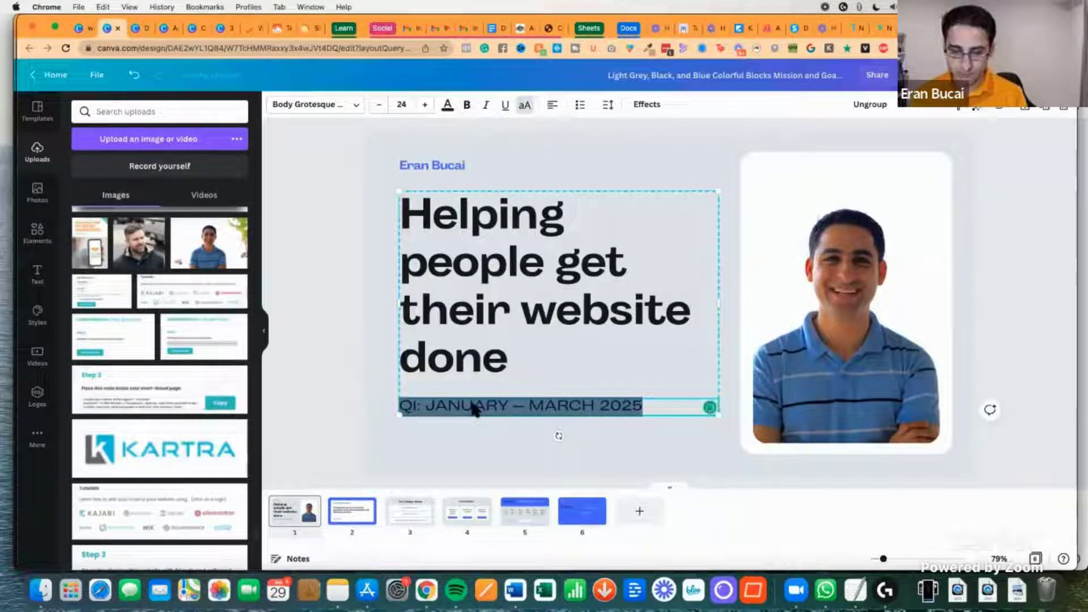
{"action": "type", "text": "NO EXPERIENCE "}
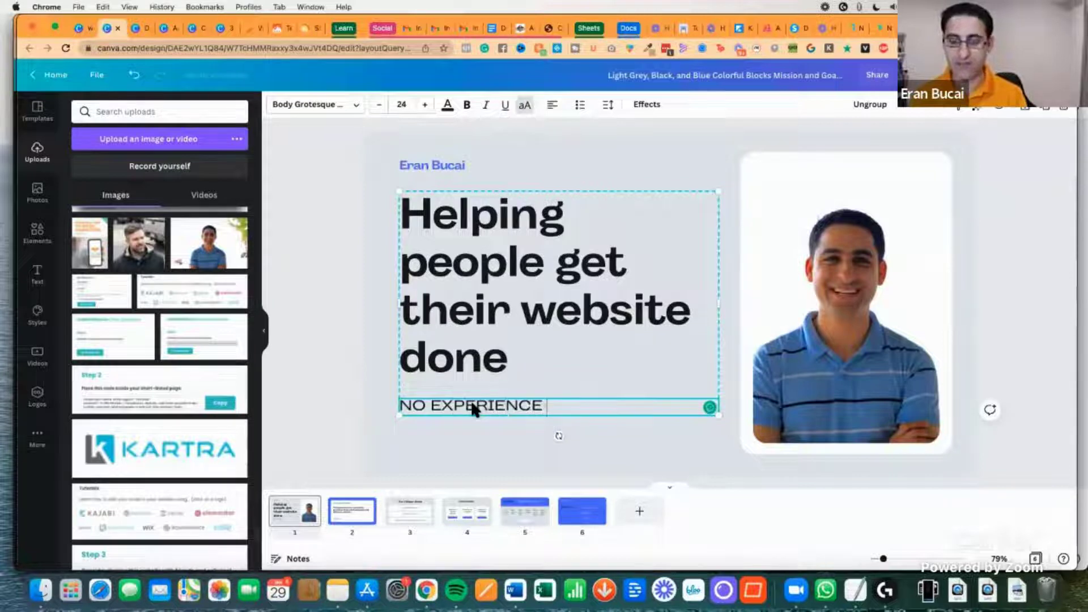
{"action": "type", "text": "NEEDED"}
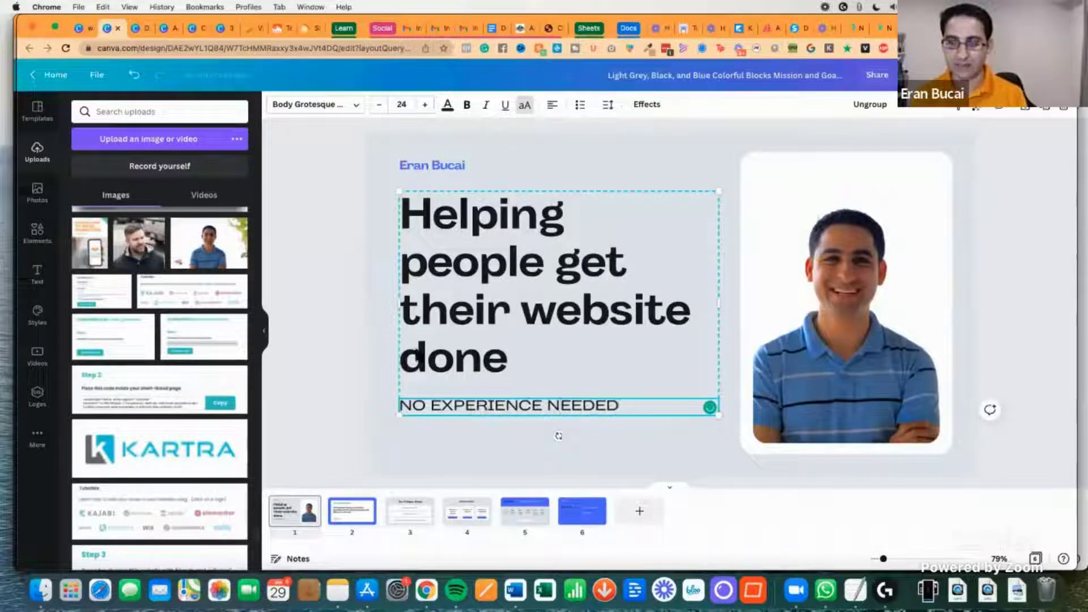
{"action": "left_click", "coordinate": [324, 351]}
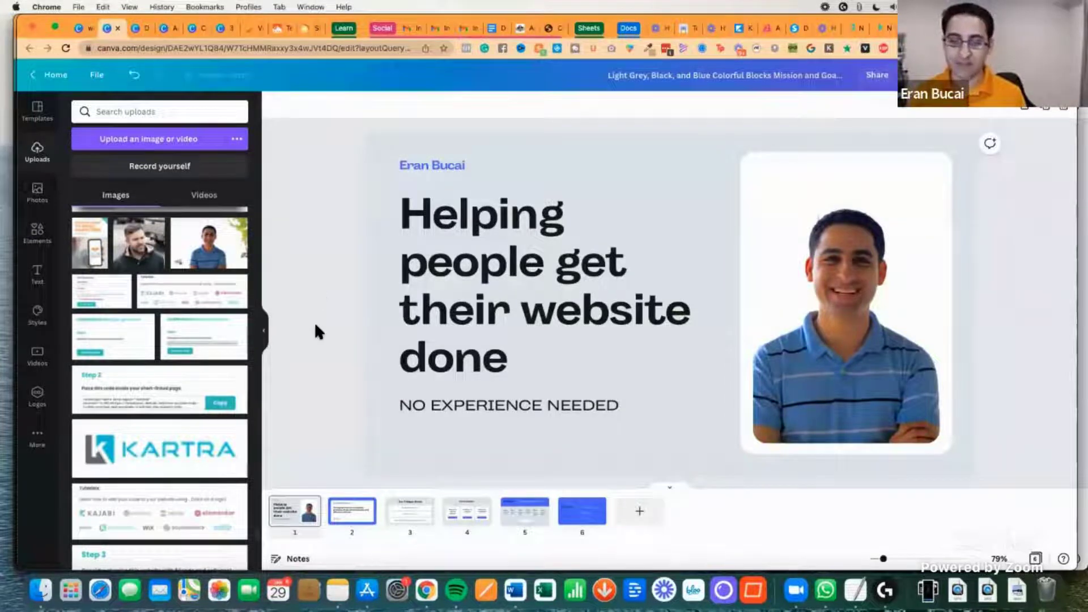
{"action": "left_click", "coordinate": [348, 507]}
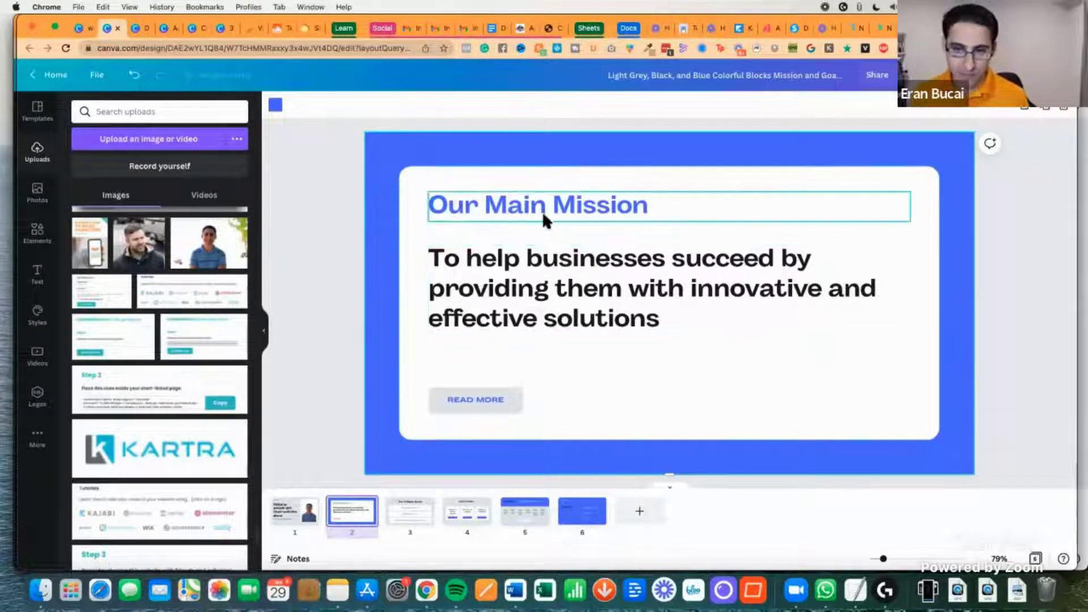
Page through Our 3 Major Goals, Key Strategies and Roadmap to slide 6, Contact Us.
{"action": "left_click", "coordinate": [406, 502]}
{"action": "right_click", "coordinate": [492, 513]}
{"action": "left_click", "coordinate": [511, 513]}
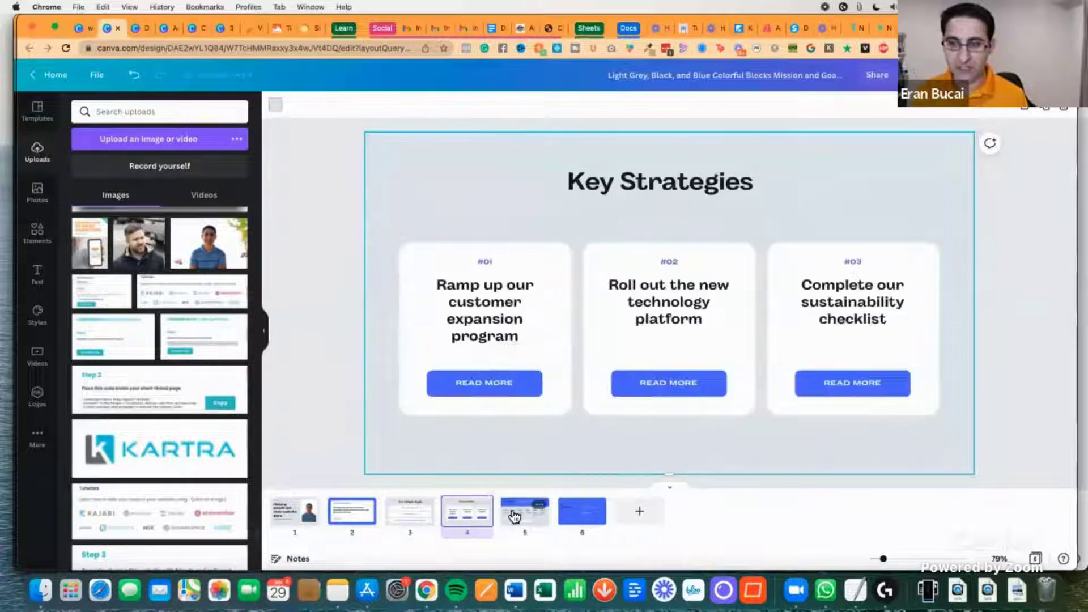
{"action": "left_click", "coordinate": [512, 513]}
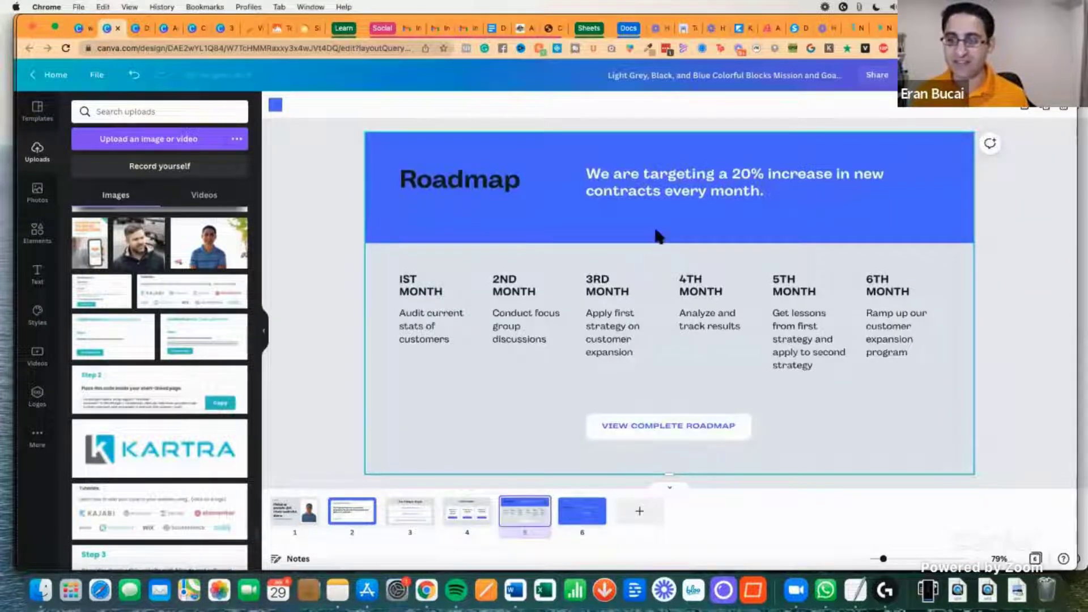
{"action": "left_click", "coordinate": [581, 509]}
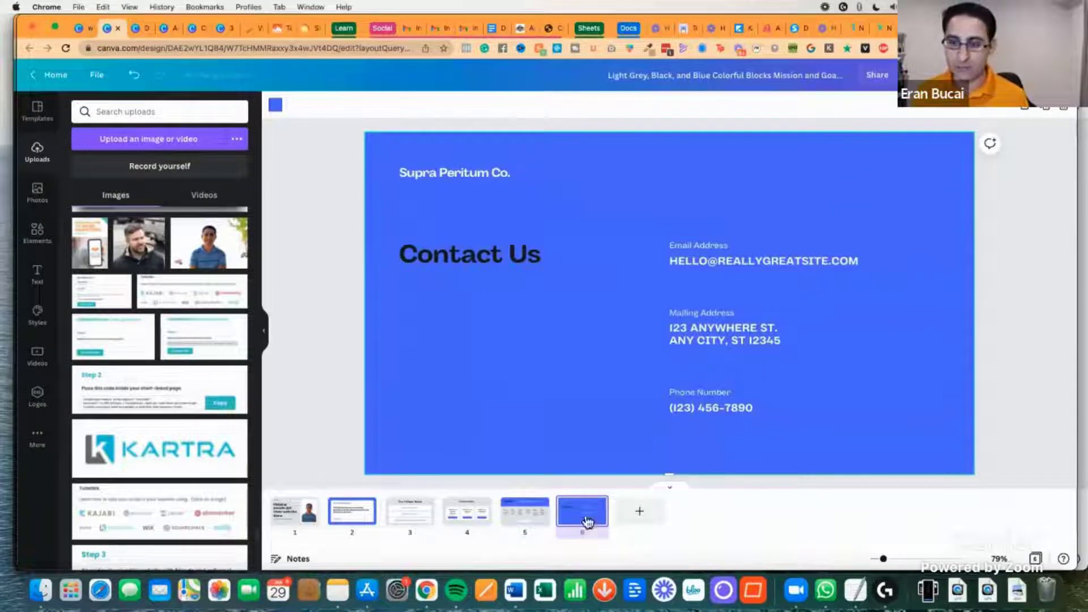
{"action": "mouse_move", "coordinate": [598, 513]}
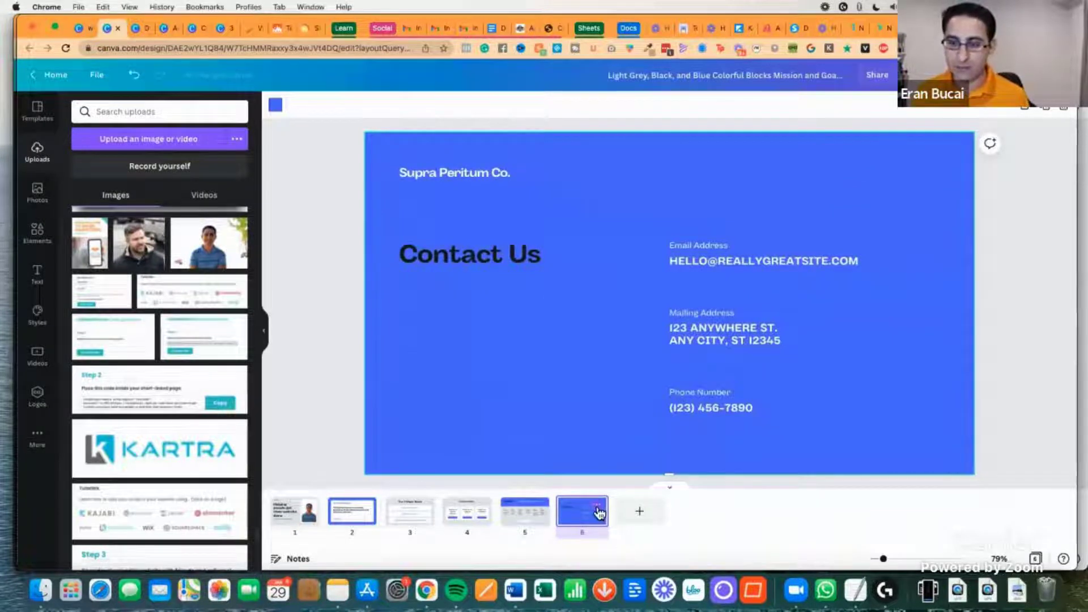
Try replacing page 6 with the yellow tech contact page, then the pink wedding 'Kindly reply' page.
{"action": "left_click", "coordinate": [38, 111]}
{"action": "left_click", "coordinate": [79, 164]}
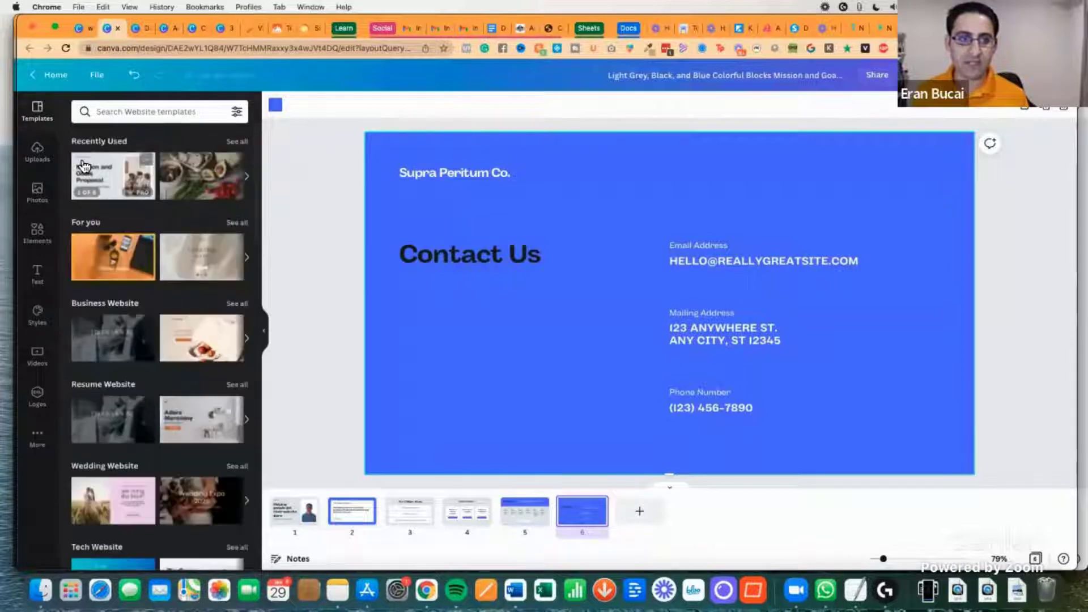
{"action": "scroll", "coordinate": [130, 257], "scroll_direction": "down", "scroll_amount": 1}
{"action": "left_click", "coordinate": [129, 256]}
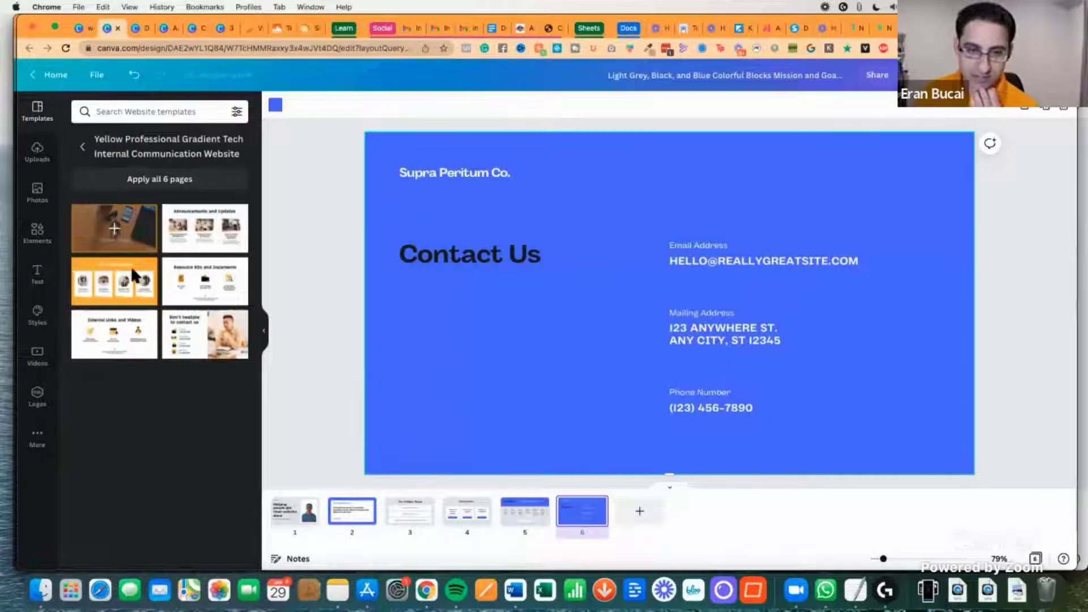
{"action": "left_click", "coordinate": [205, 337]}
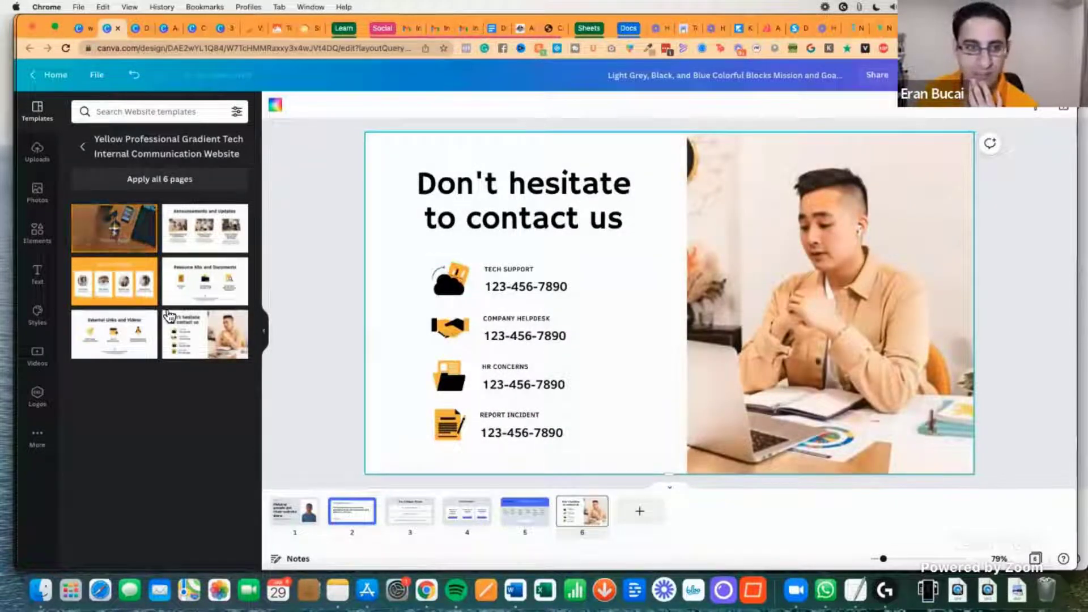
{"action": "left_click", "coordinate": [85, 157]}
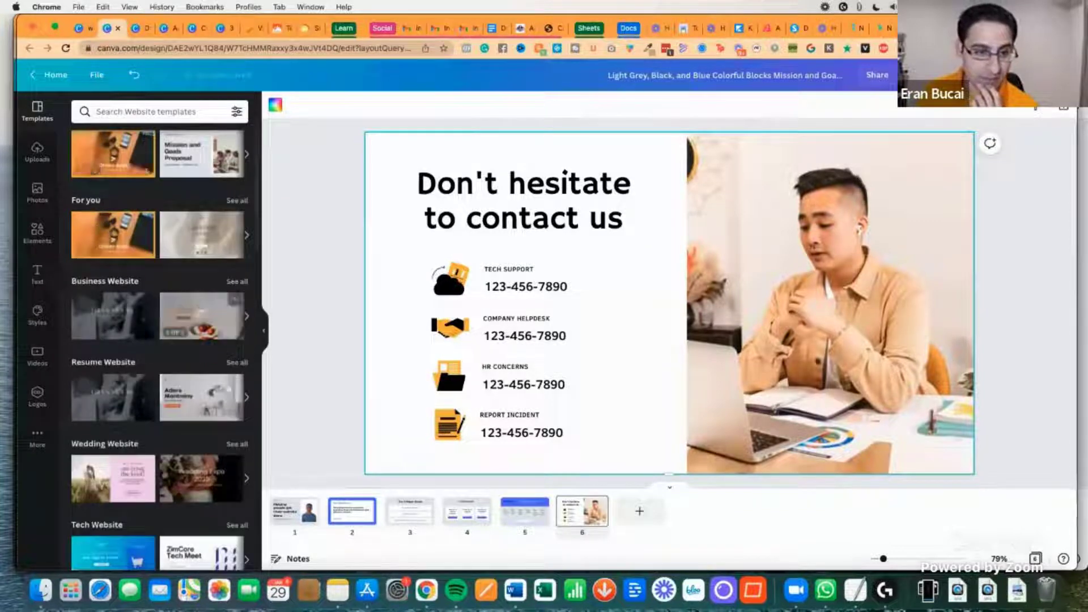
{"action": "scroll", "coordinate": [126, 317], "scroll_direction": "down", "scroll_amount": 3}
{"action": "left_click", "coordinate": [126, 322]}
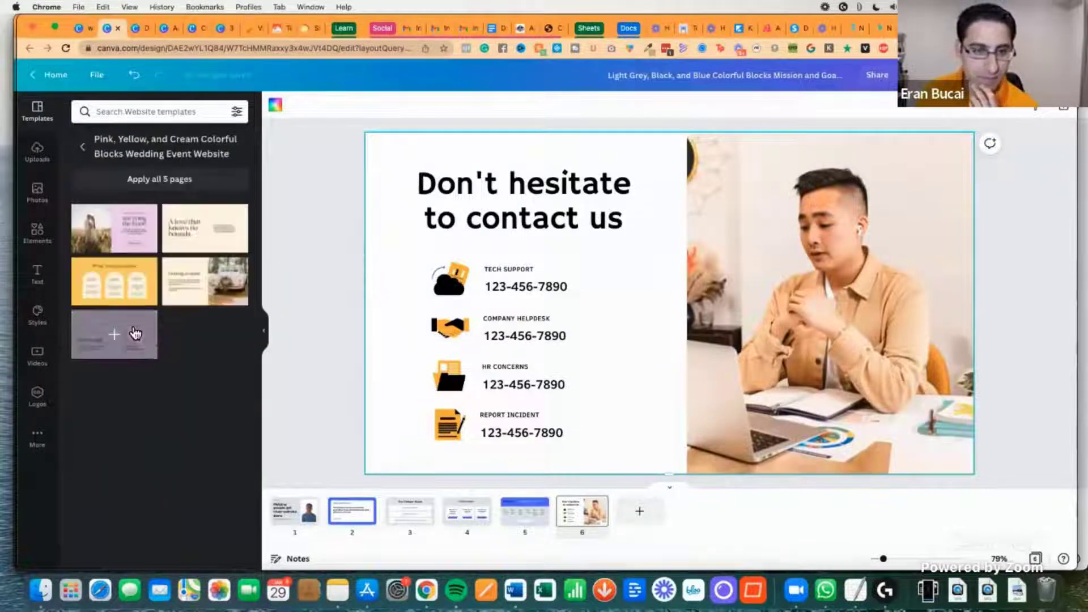
{"action": "left_click", "coordinate": [115, 339]}
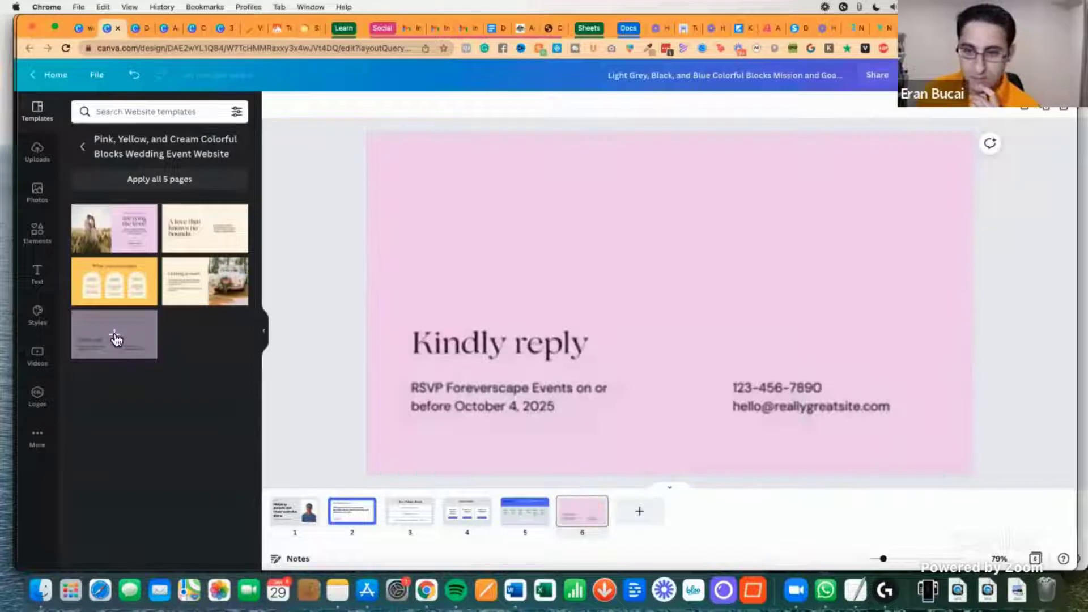
Replace page 6 with the Teal White Colorful Blocks Blogger CONNECT WITH US page, then show the training deck.
{"action": "left_click", "coordinate": [84, 151]}
{"action": "scroll", "coordinate": [125, 351], "scroll_direction": "down", "scroll_amount": 5}
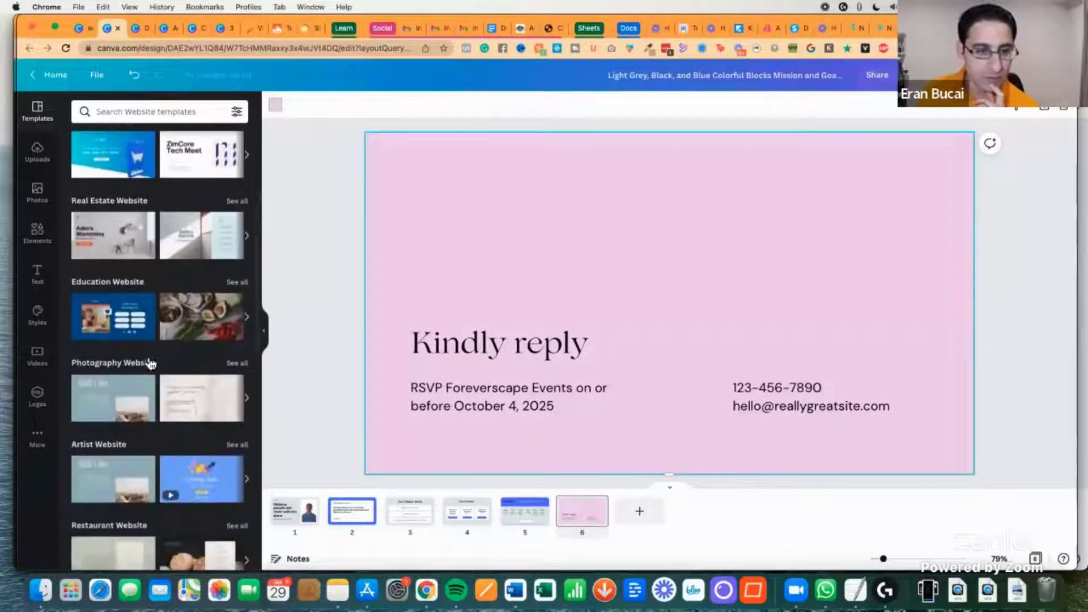
{"action": "left_click", "coordinate": [104, 410]}
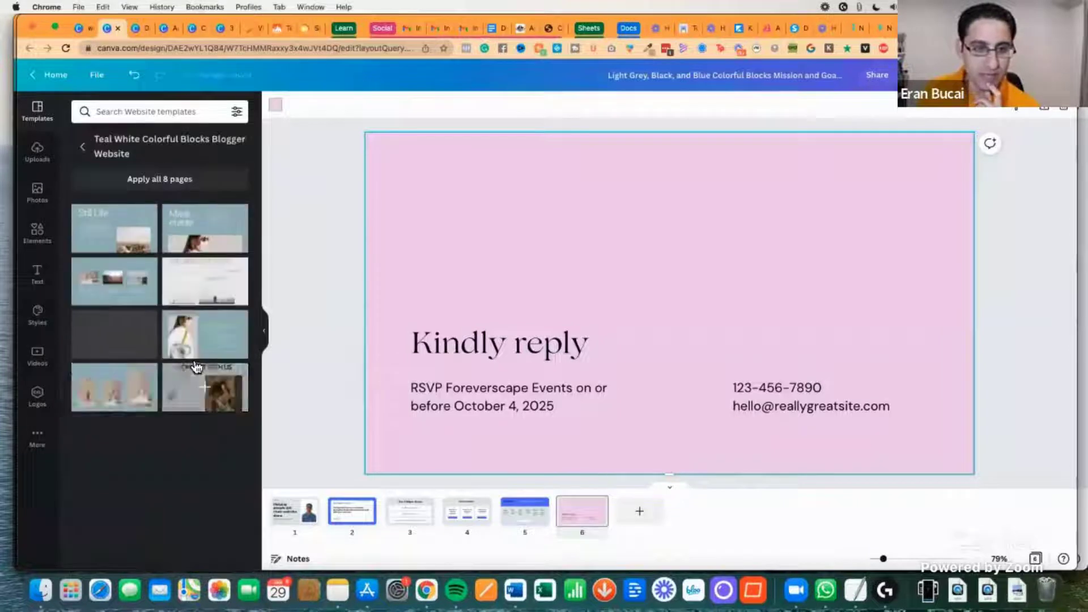
{"action": "left_click", "coordinate": [189, 385]}
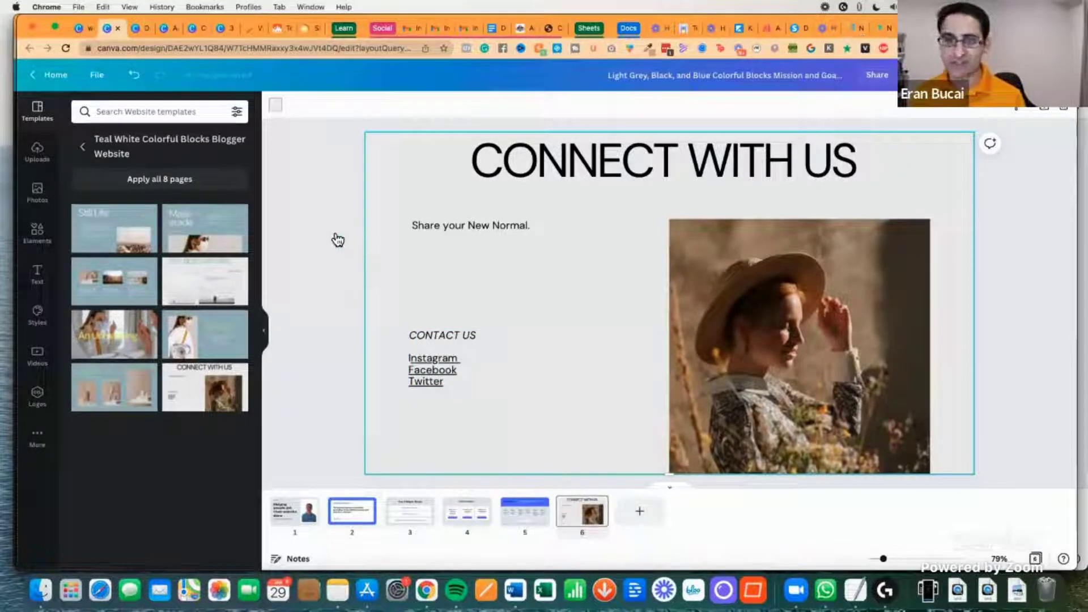
{"action": "key", "text": "super+grave"}
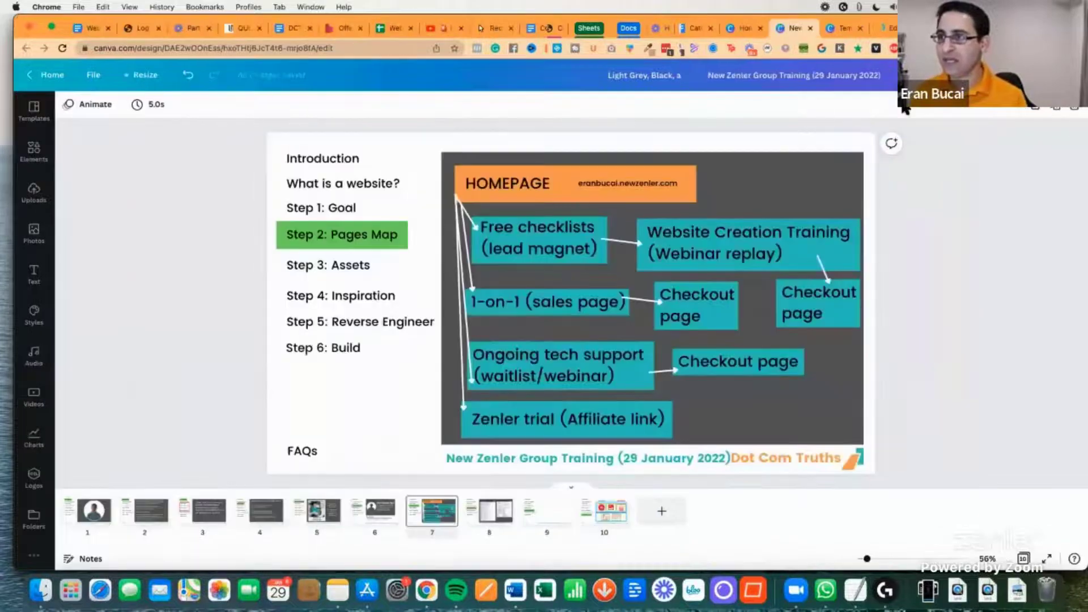
Scroll the New Zenler Help page editor down to its footer, then return to the Canva design.
{"action": "left_click", "coordinate": [883, 27]}
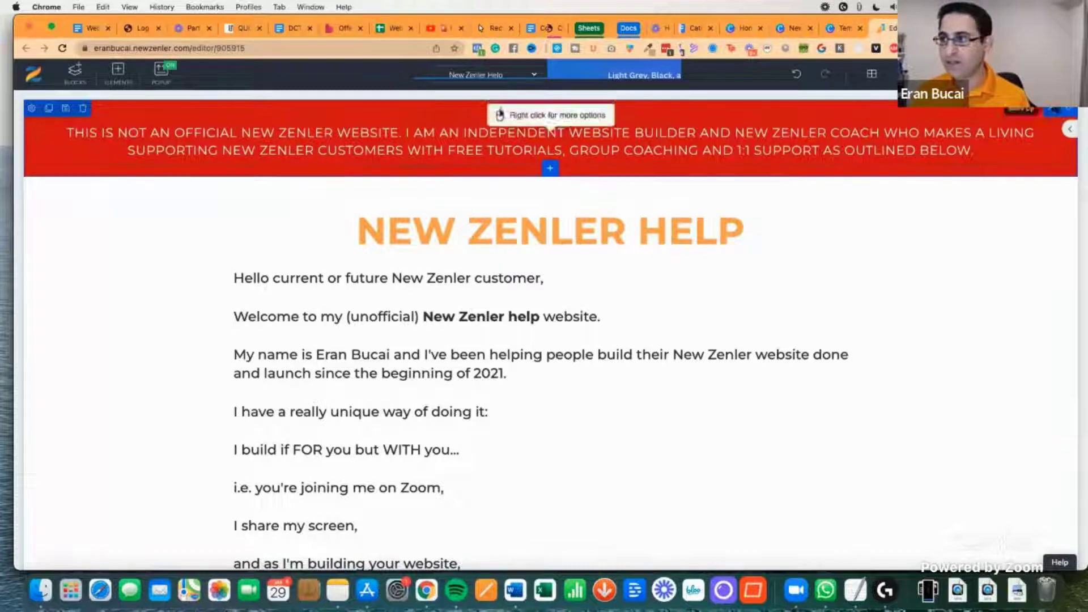
{"action": "scroll", "coordinate": [42, 260], "scroll_direction": "down", "scroll_amount": 5}
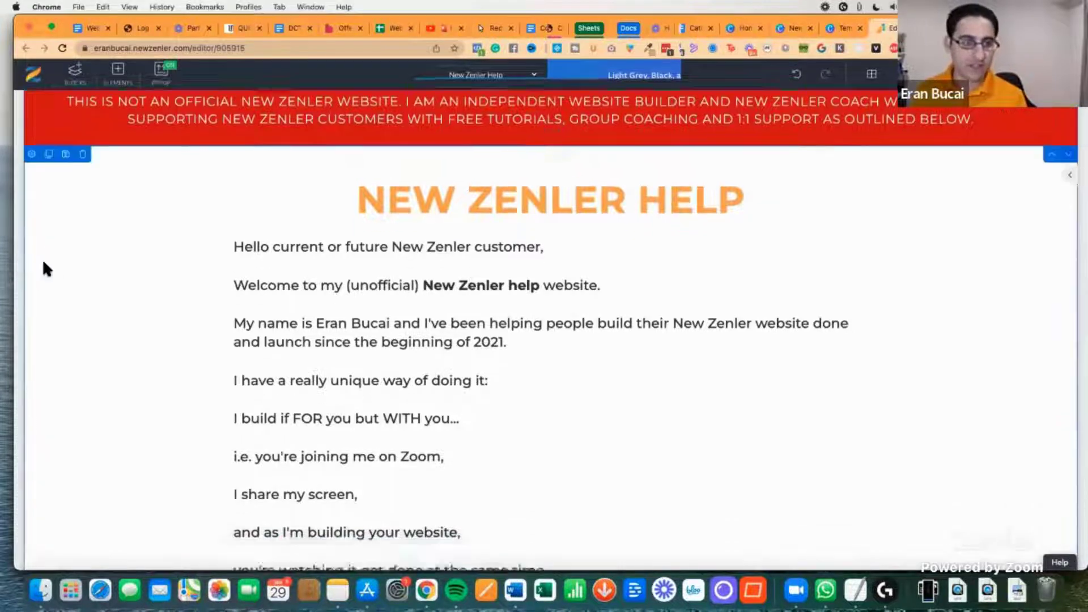
{"action": "scroll", "coordinate": [44, 261], "scroll_direction": "down", "scroll_amount": 12}
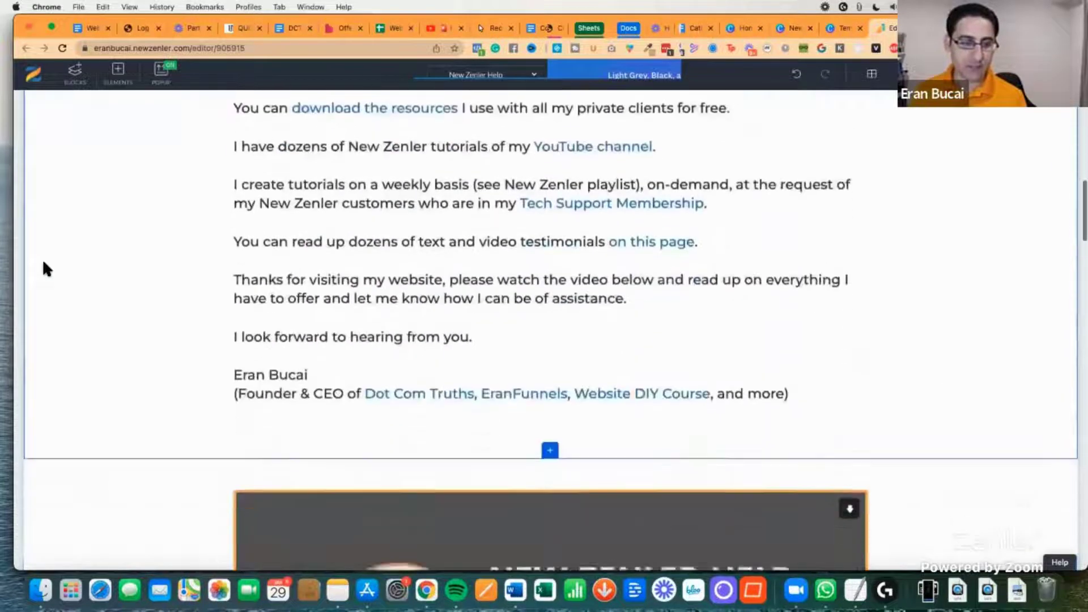
{"action": "scroll", "coordinate": [46, 268], "scroll_direction": "down", "scroll_amount": 8}
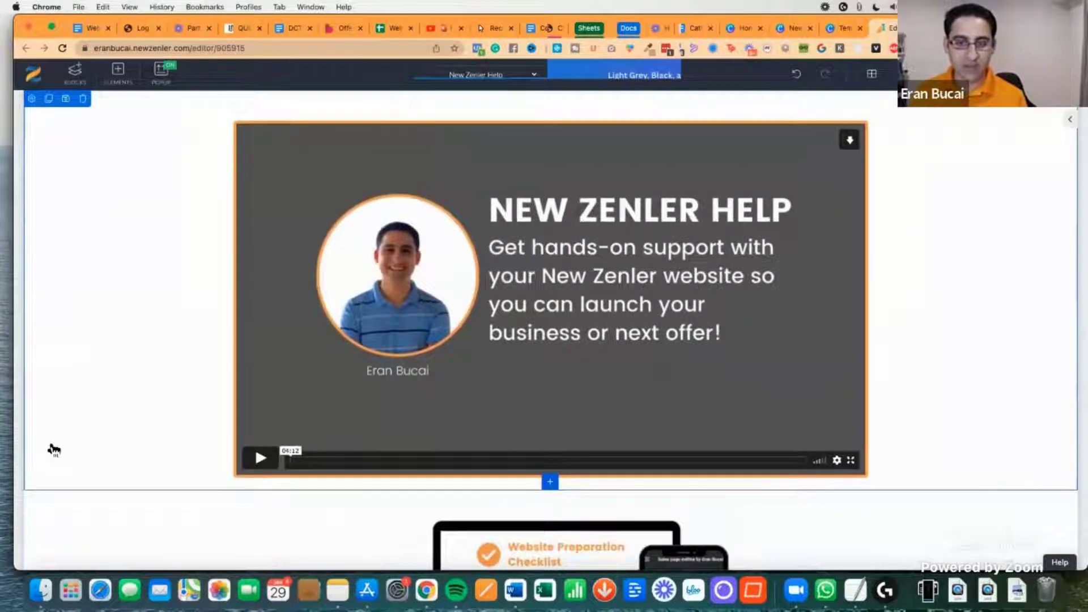
{"action": "scroll", "coordinate": [54, 430], "scroll_direction": "down", "scroll_amount": 5}
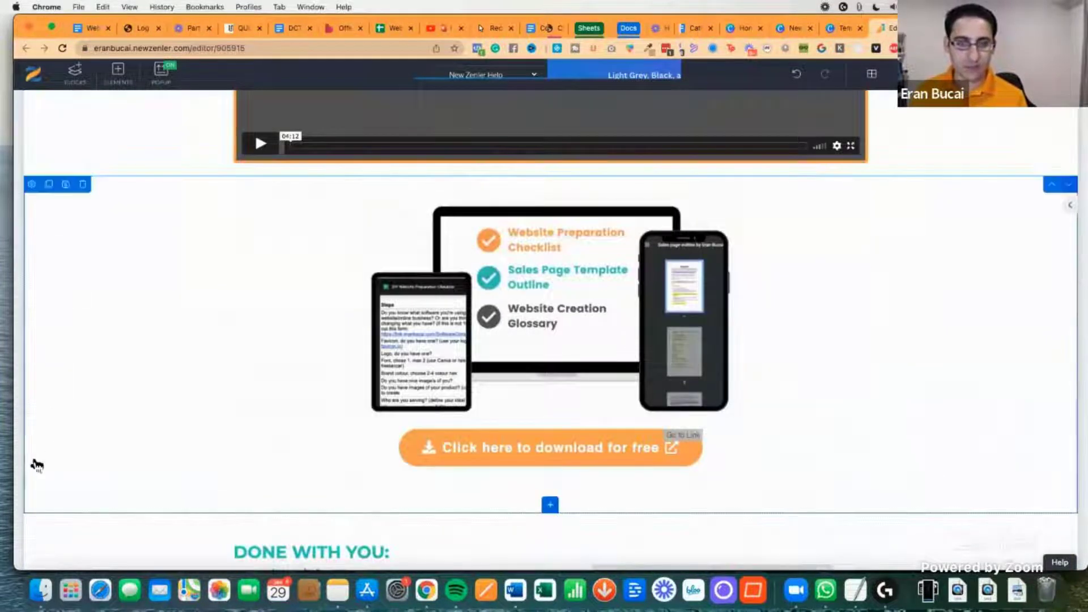
{"action": "scroll", "coordinate": [35, 464], "scroll_direction": "down", "scroll_amount": 6}
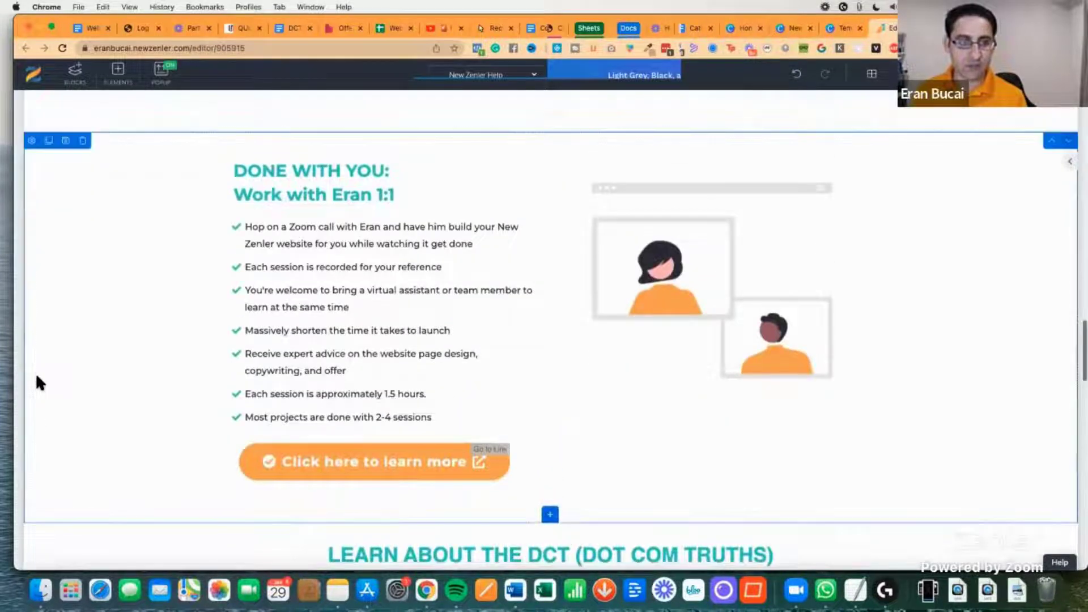
{"action": "scroll", "coordinate": [36, 378], "scroll_direction": "up", "scroll_amount": 20}
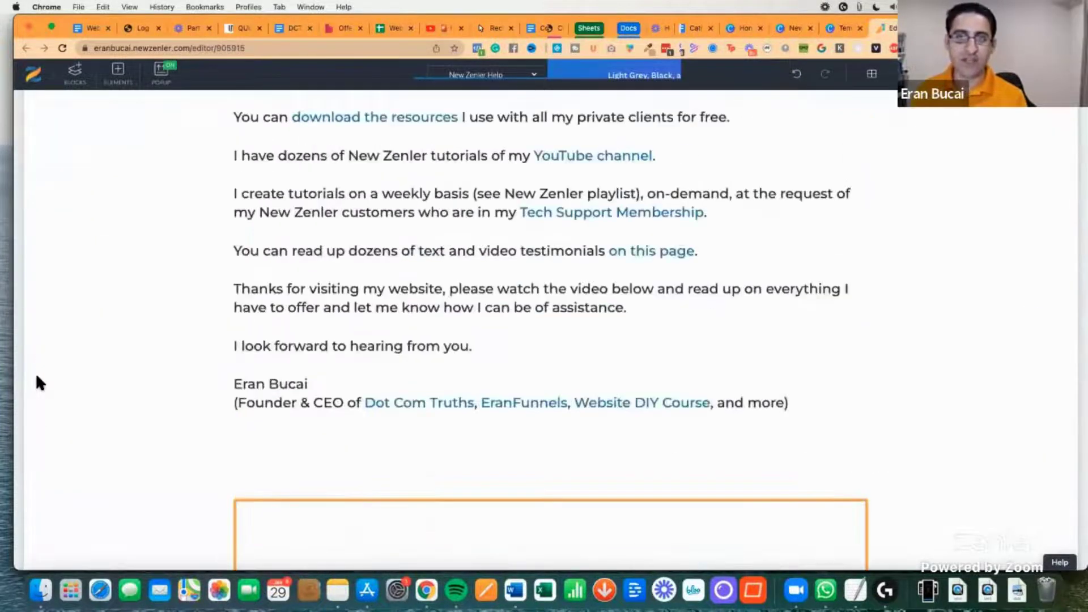
{"action": "scroll", "coordinate": [62, 305], "scroll_direction": "down", "scroll_amount": 6}
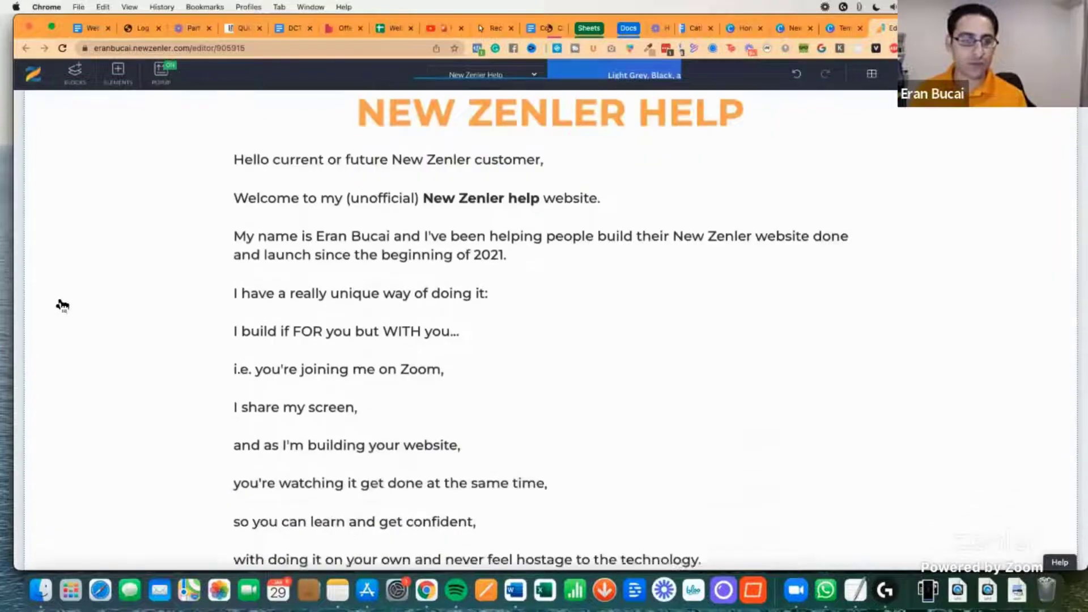
{"action": "scroll", "coordinate": [62, 304], "scroll_direction": "down", "scroll_amount": 15}
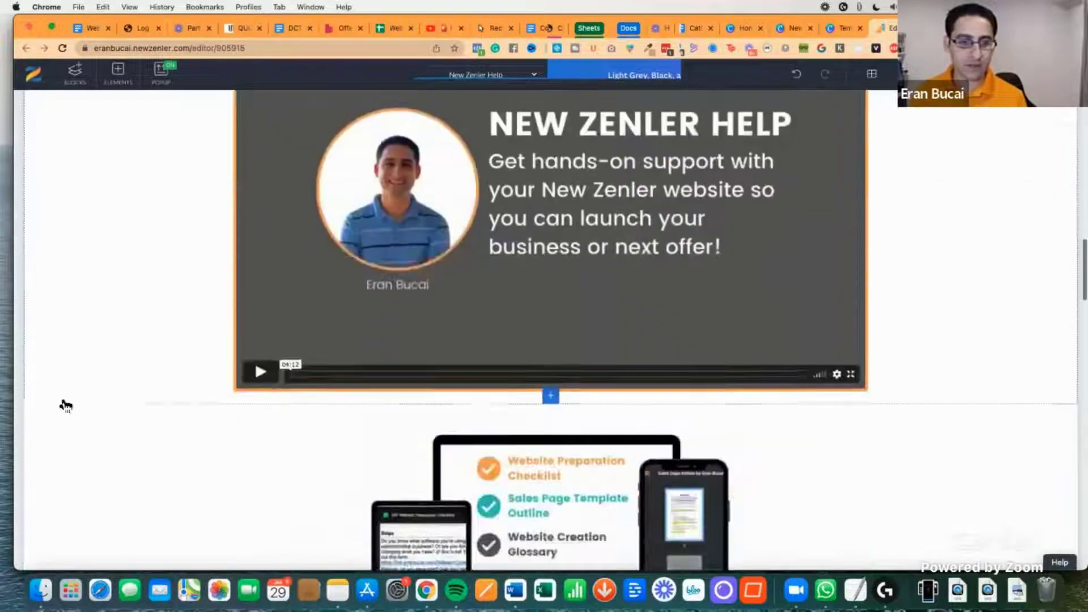
{"action": "scroll", "coordinate": [66, 406], "scroll_direction": "down", "scroll_amount": 12}
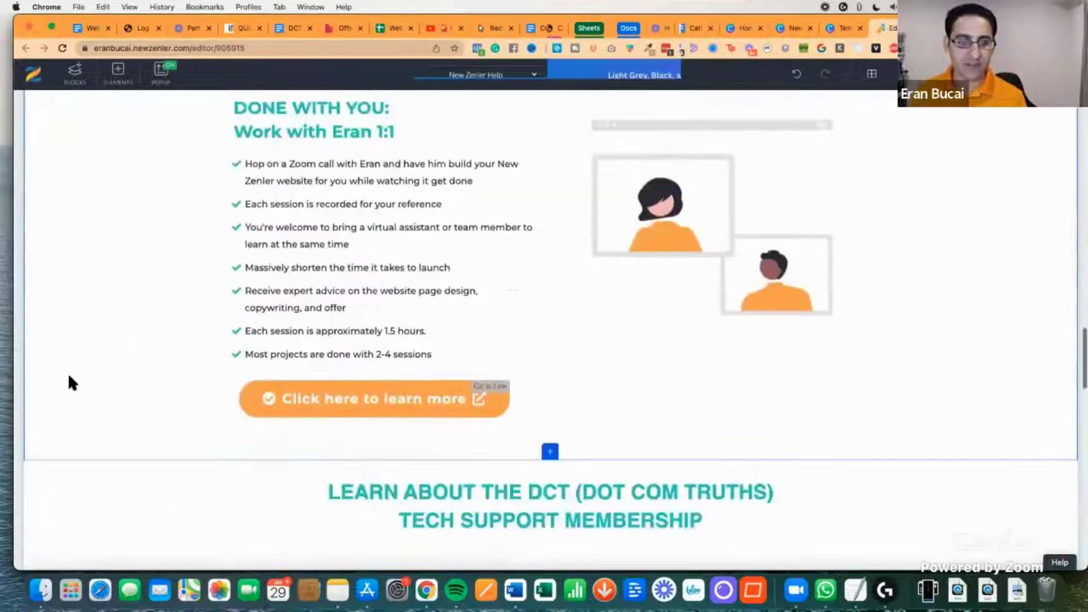
{"action": "scroll", "coordinate": [69, 377], "scroll_direction": "down", "scroll_amount": 15}
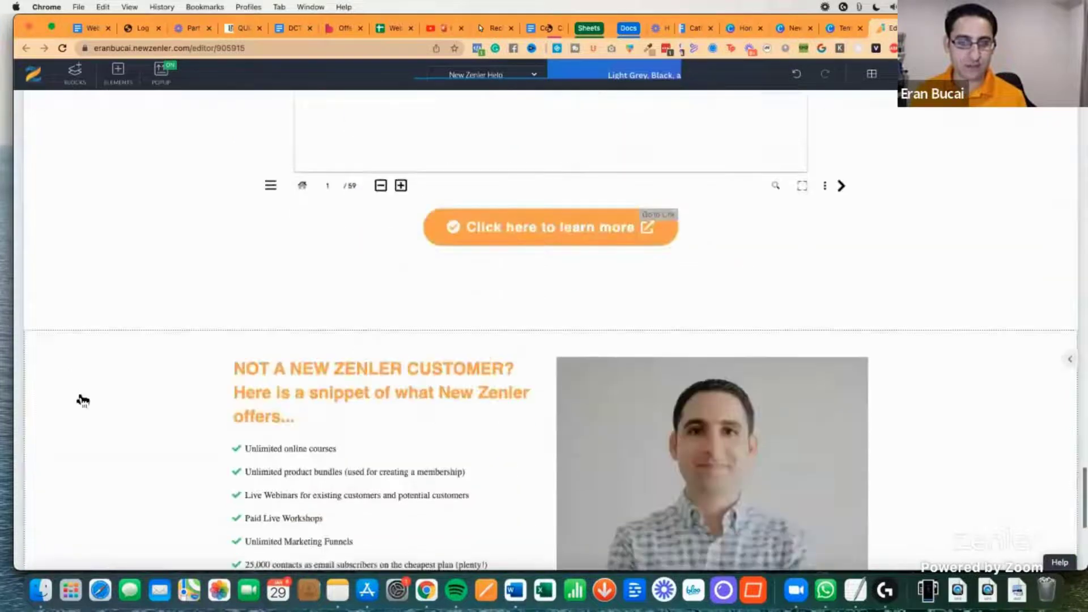
{"action": "scroll", "coordinate": [82, 400], "scroll_direction": "down", "scroll_amount": 5}
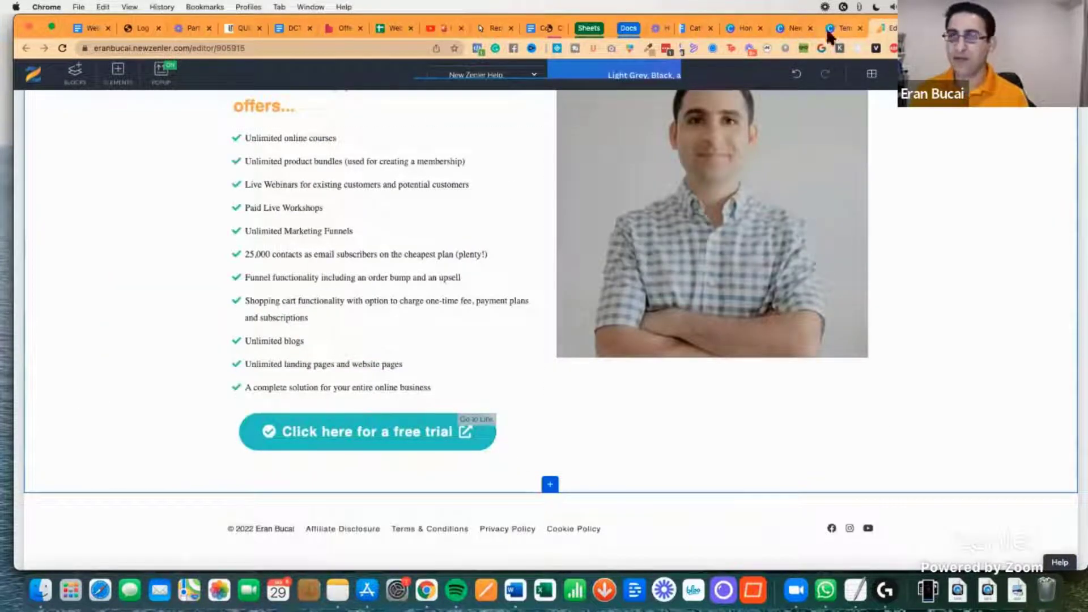
{"action": "key", "text": "super+grave"}
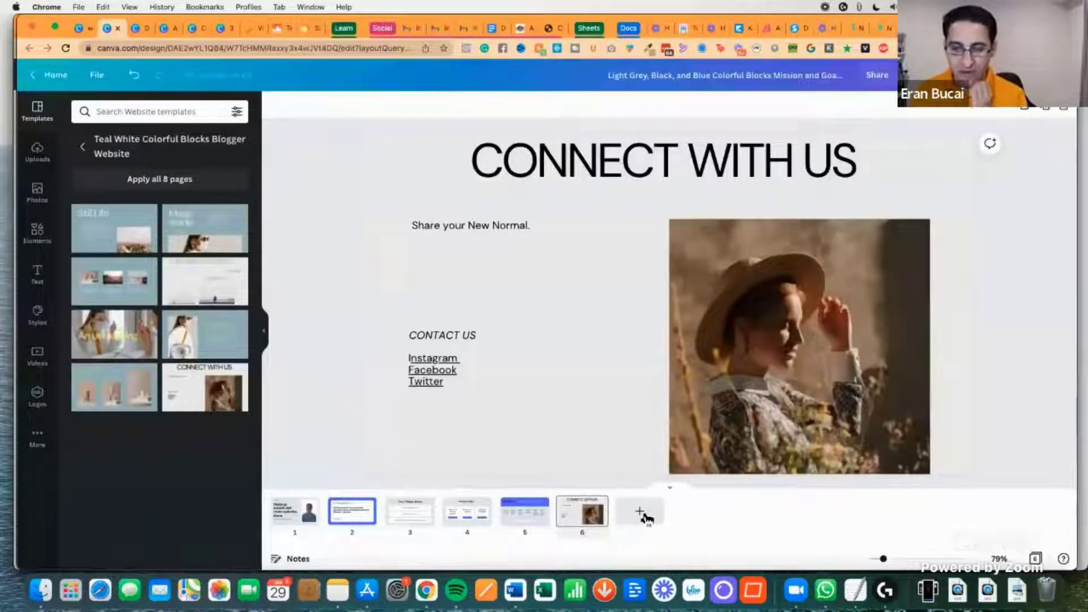
Add blank pages 7 and 8 after the CONNECT WITH US slide.
{"action": "left_click", "coordinate": [646, 513]}
{"action": "left_click", "coordinate": [696, 511]}
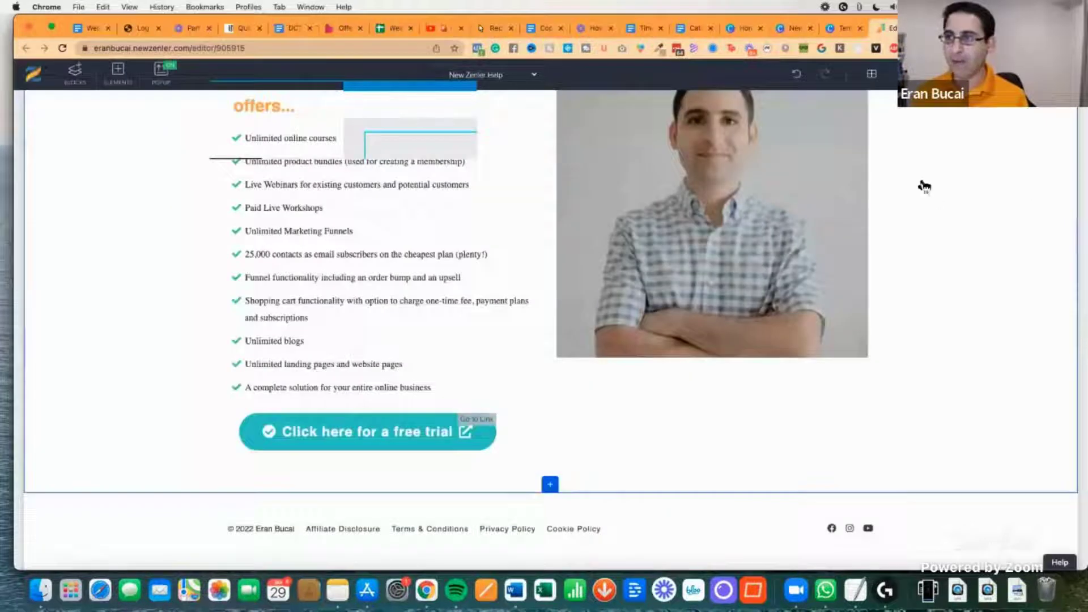
On the Step 3: Assets slide, shorten the green highlight to fit its label.
{"action": "left_click", "coordinate": [847, 33]}
{"action": "left_click", "coordinate": [793, 27]}
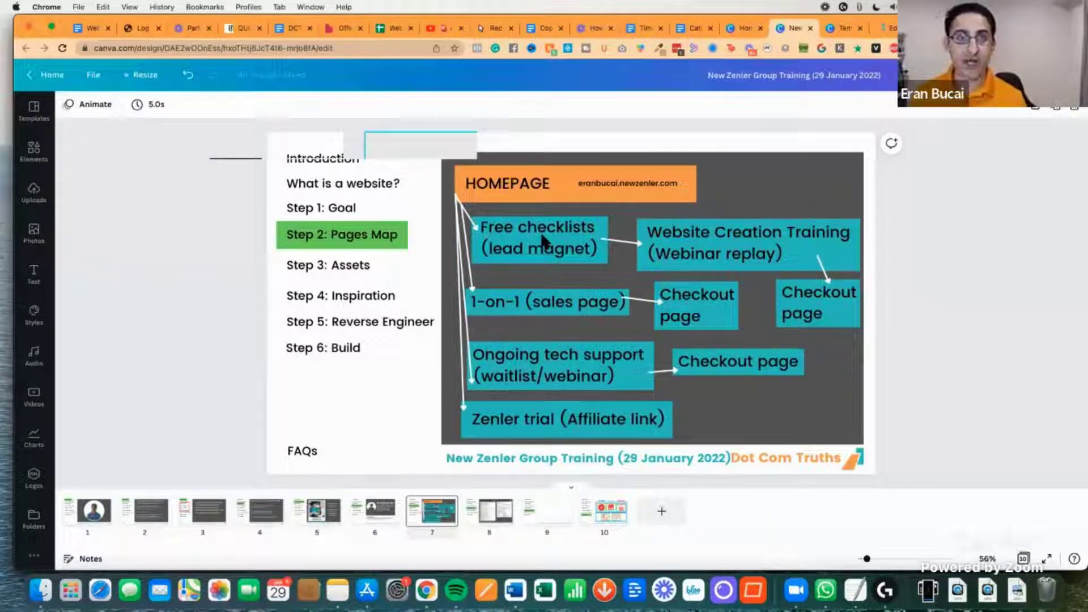
{"action": "left_click", "coordinate": [477, 504]}
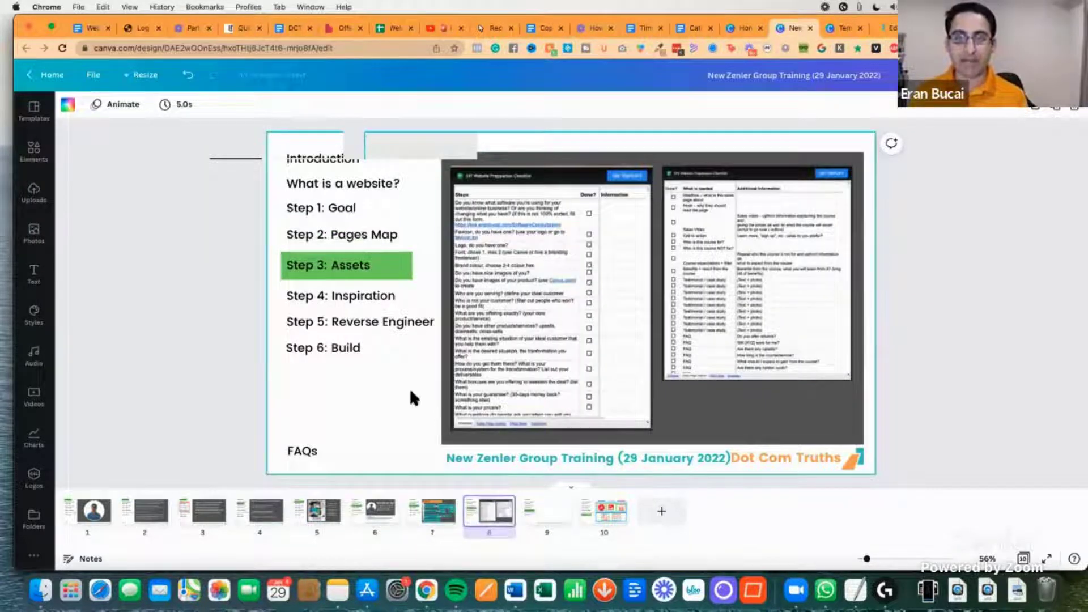
{"action": "left_click", "coordinate": [405, 269]}
{"action": "left_click_drag", "start_coordinate": [413, 265], "coordinate": [387, 265]}
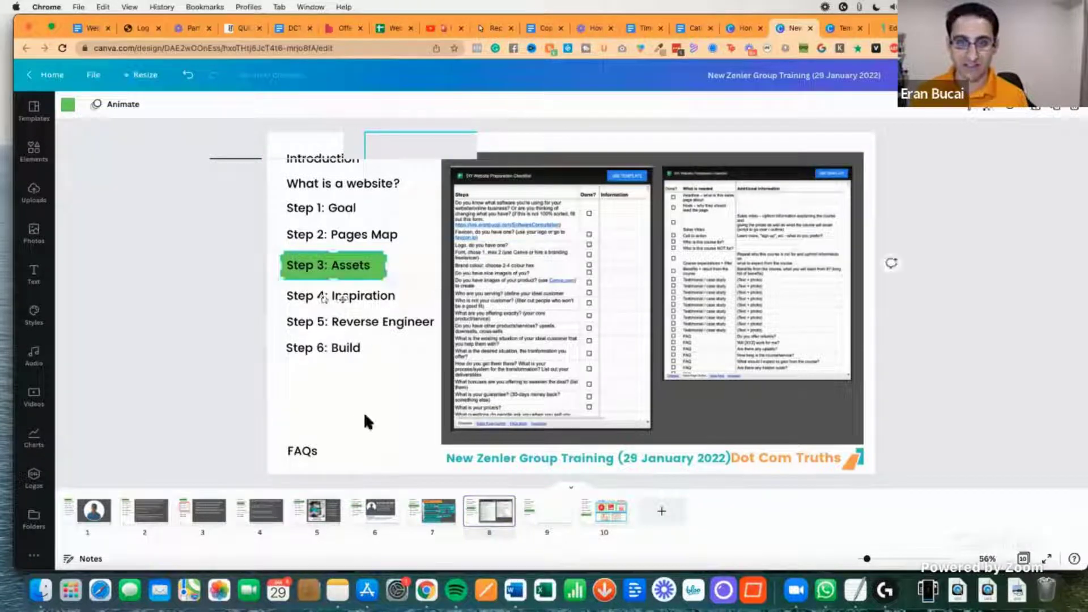
{"action": "left_click", "coordinate": [365, 415]}
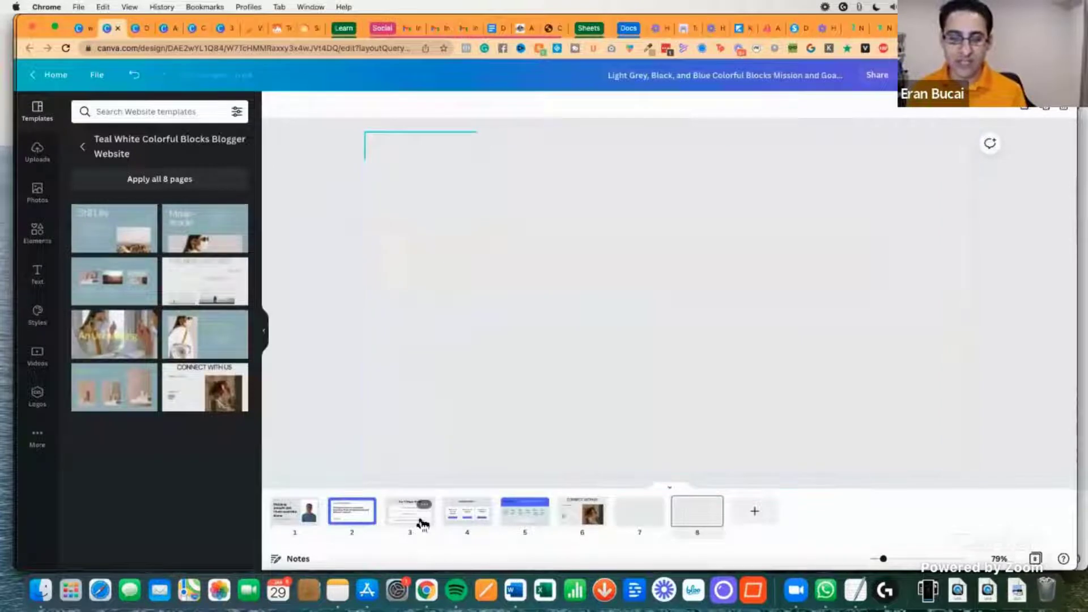
View the Our 3 Major Goals and Our Main Mission pages, then return to the training deck.
{"action": "left_click", "coordinate": [420, 507]}
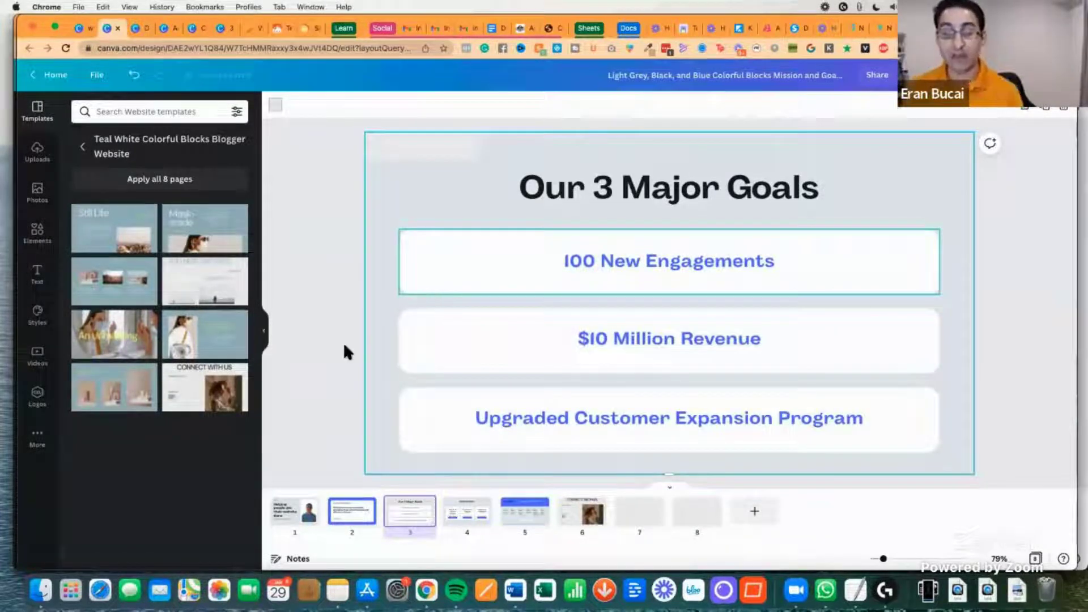
{"action": "left_click", "coordinate": [349, 515]}
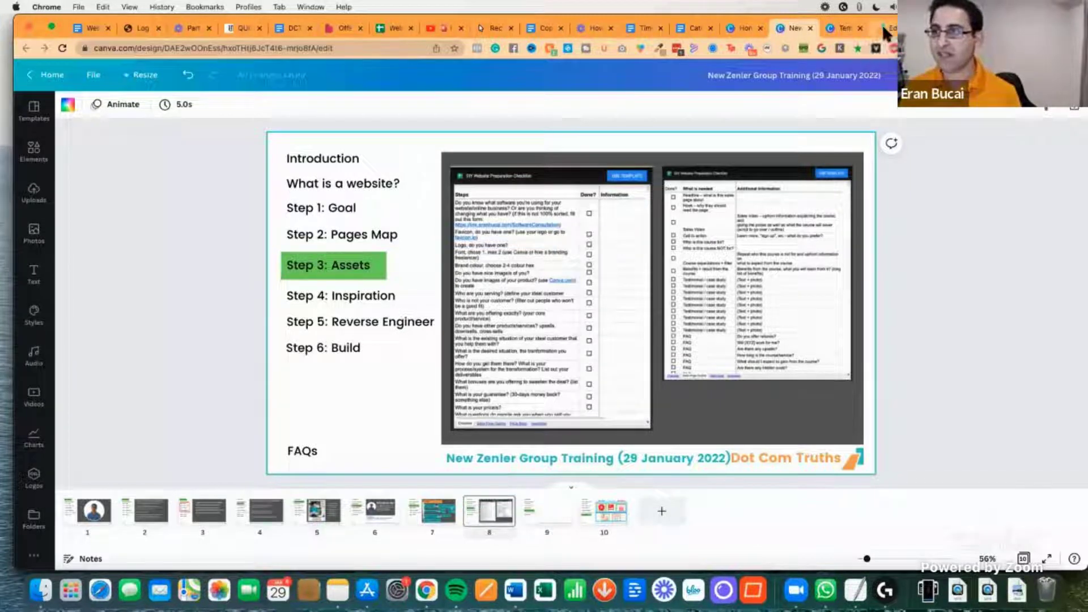
{"action": "key", "text": "super+grave"}
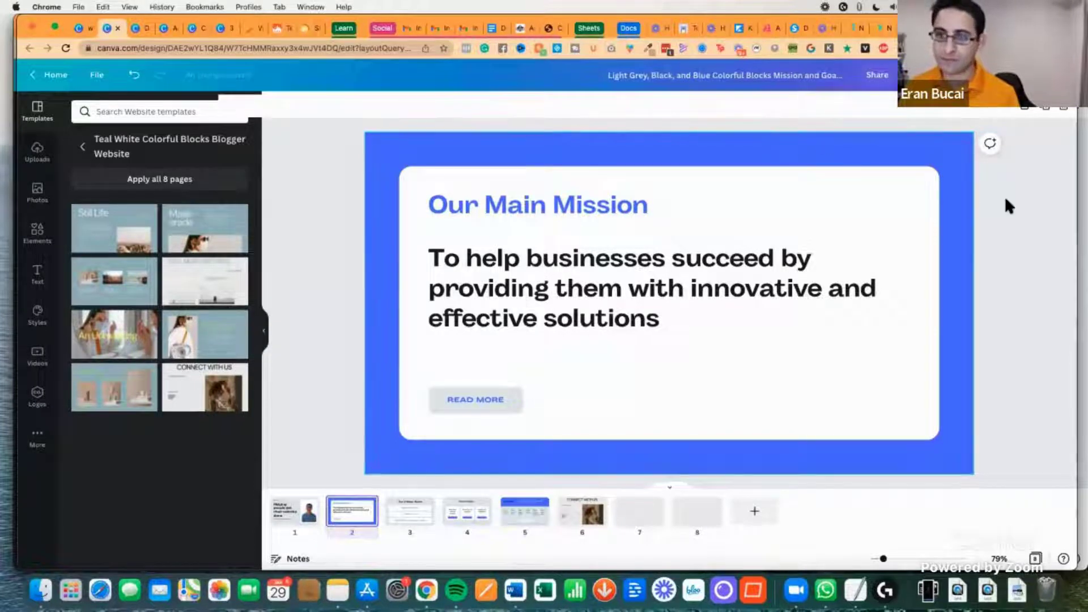
{"action": "key", "text": "super+grave"}
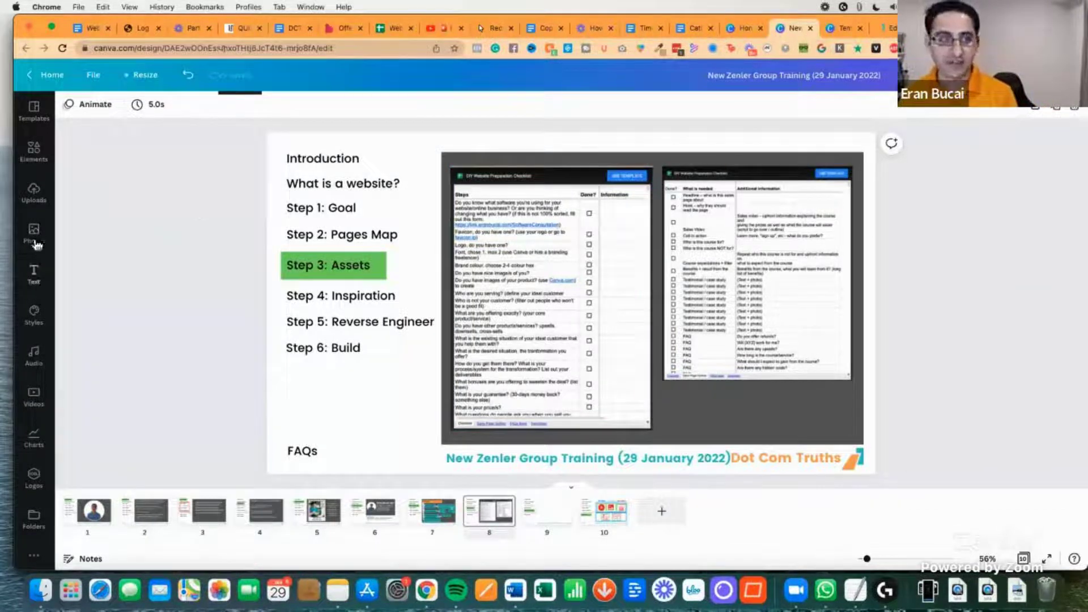
Browse the Introduction text's font list without changing the font, then switch to New Zenler.
{"action": "left_click", "coordinate": [34, 277]}
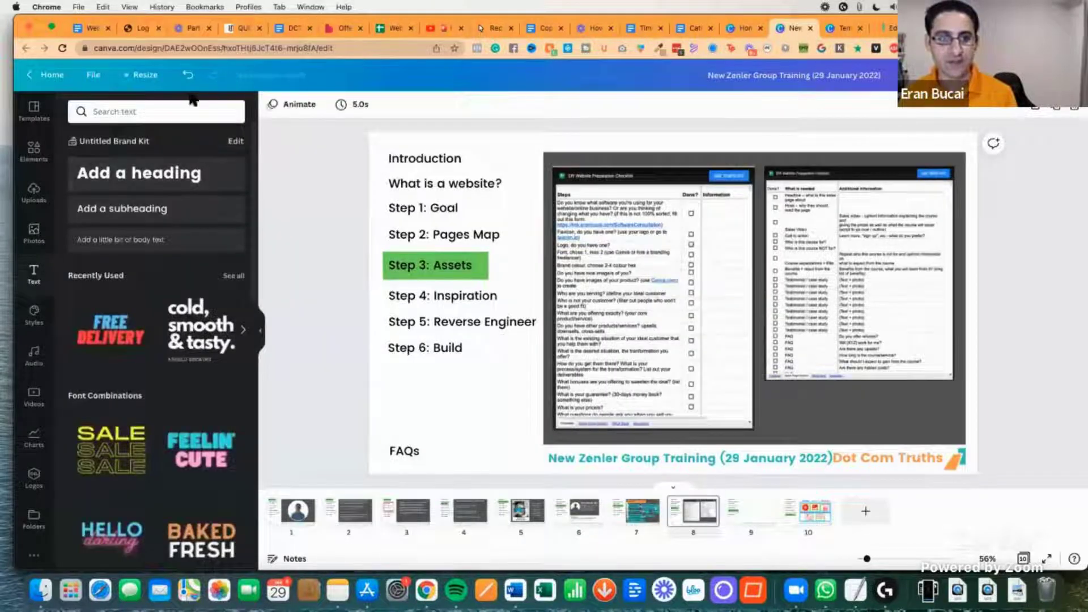
{"action": "left_click", "coordinate": [433, 159]}
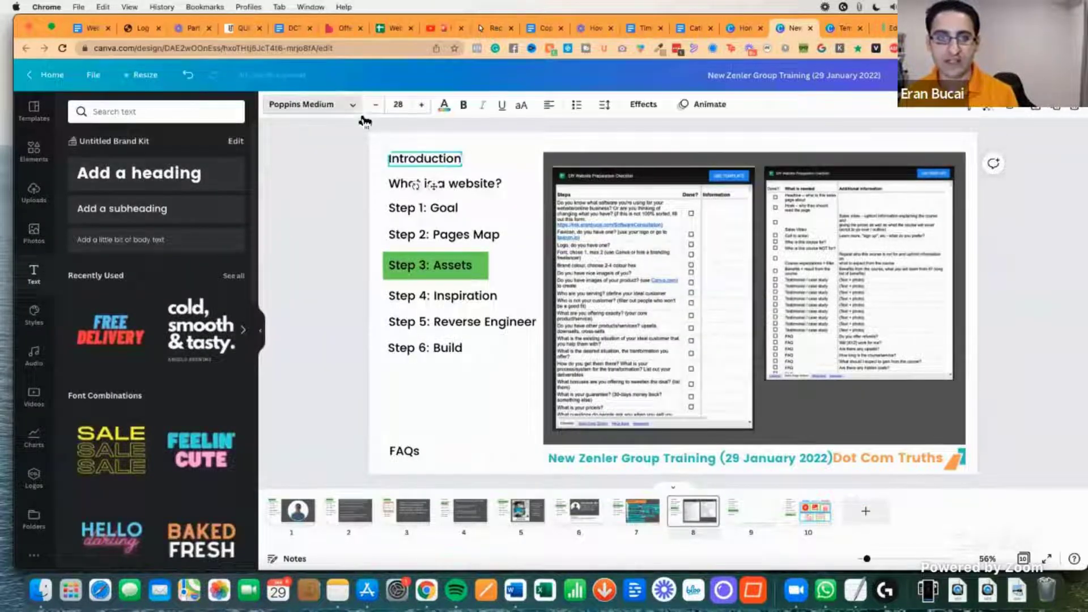
{"action": "left_click", "coordinate": [352, 105]}
{"action": "scroll", "coordinate": [202, 246], "scroll_direction": "down", "scroll_amount": 5}
{"action": "scroll", "coordinate": [201, 246], "scroll_direction": "up", "scroll_amount": 5}
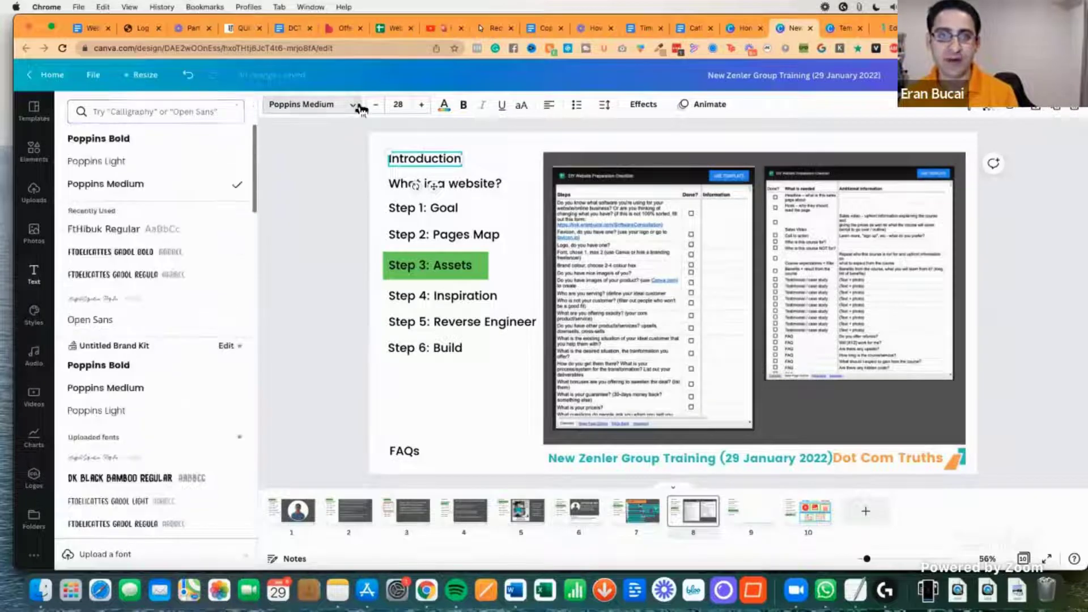
{"action": "left_click", "coordinate": [328, 169]}
{"action": "left_click", "coordinate": [830, 117]}
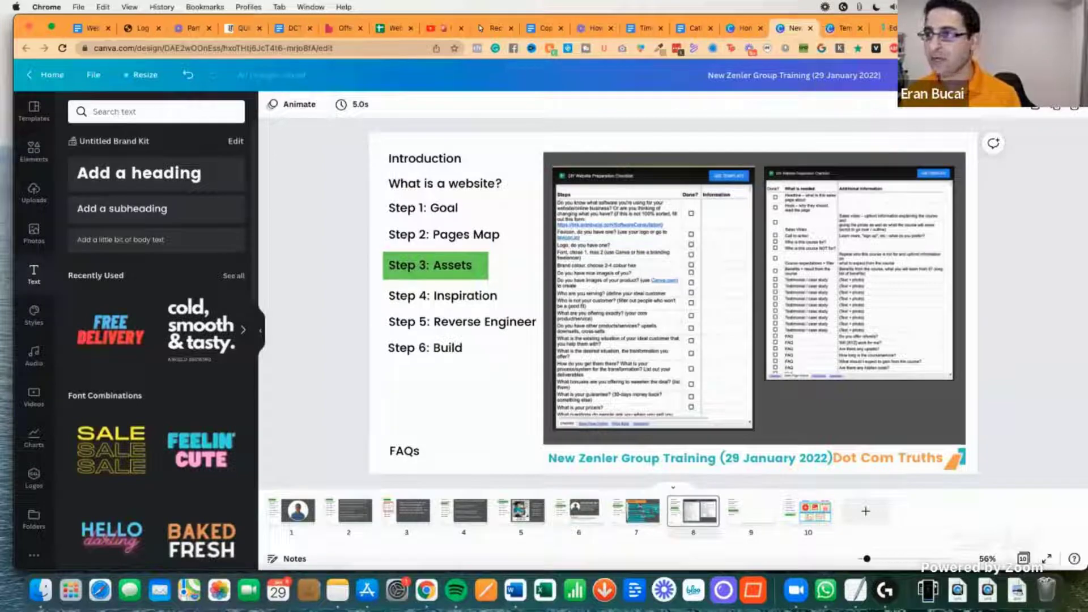
{"action": "key", "text": "ctrl+Tab"}
{"action": "key", "text": "ctrl+Tab"}
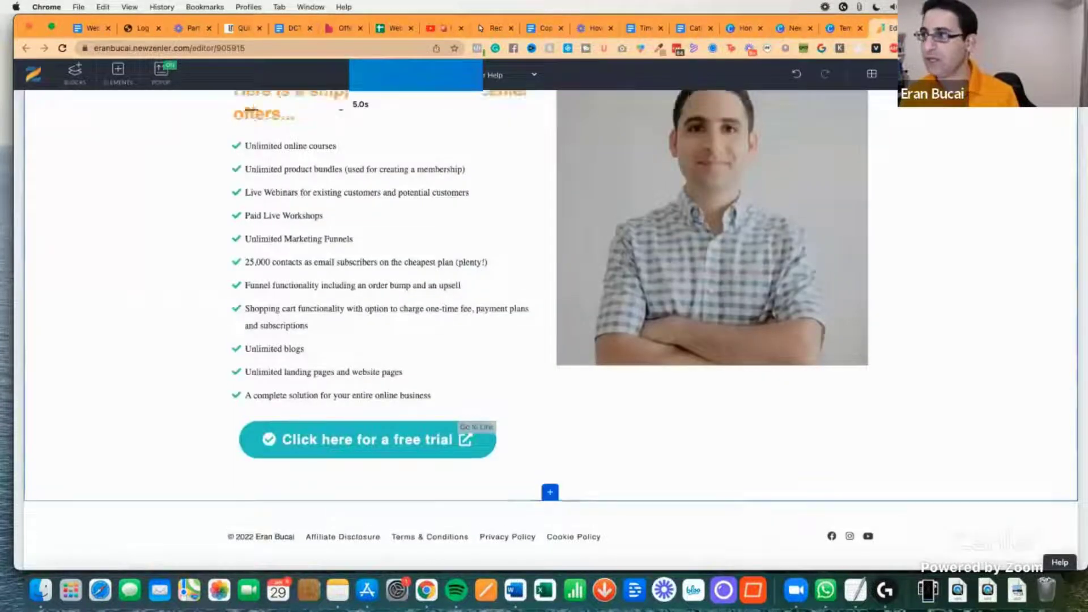
Leave the Zenler page editor and open the site's Branding settings.
{"action": "left_click", "coordinate": [930, 75]}
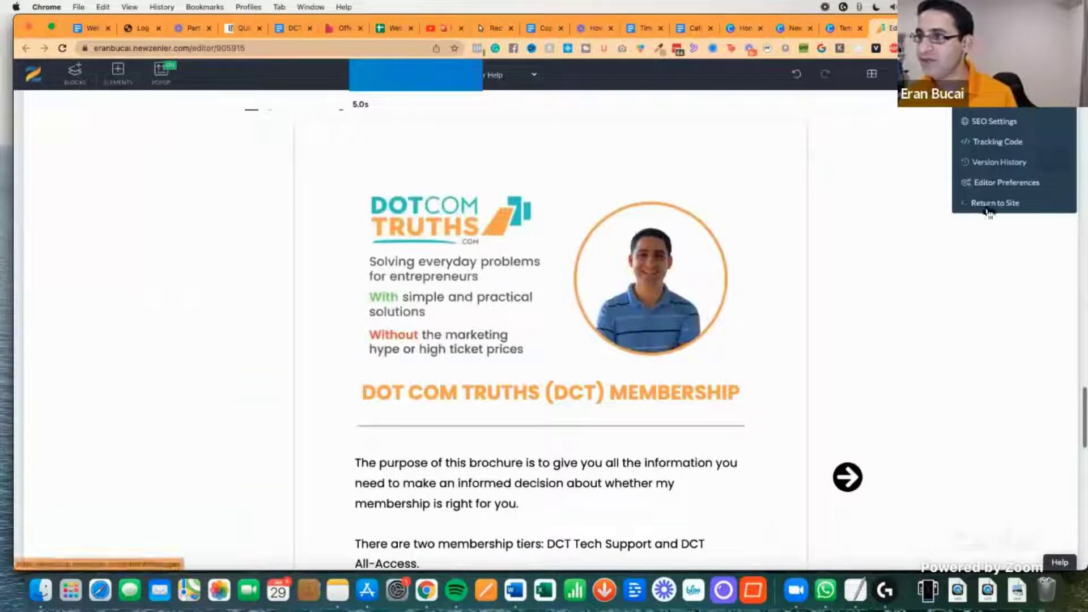
{"action": "left_click", "coordinate": [988, 205]}
{"action": "left_click", "coordinate": [526, 228]}
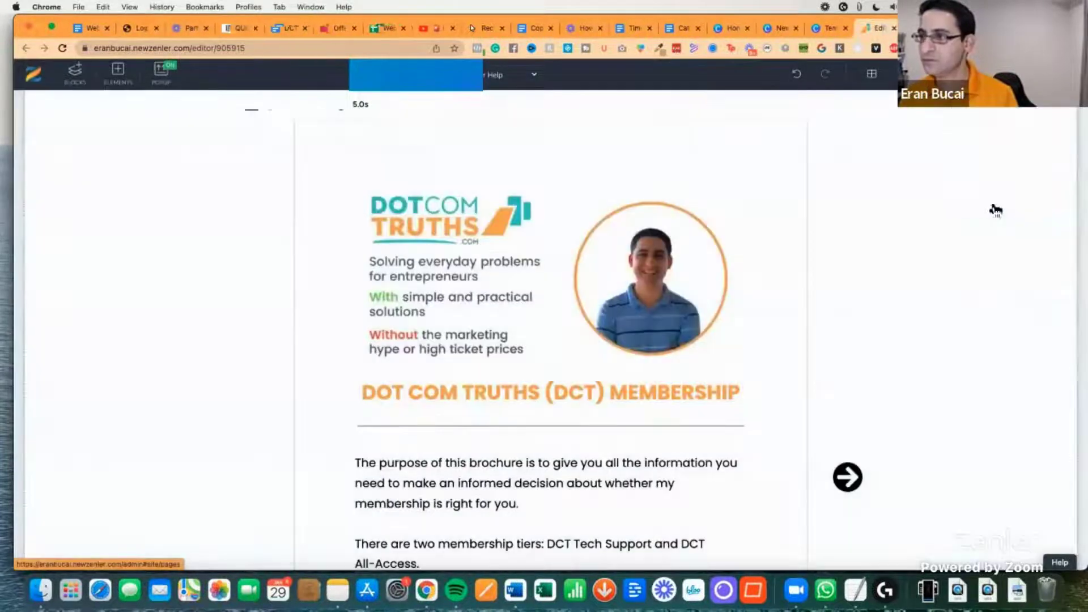
{"action": "left_click", "coordinate": [996, 210]}
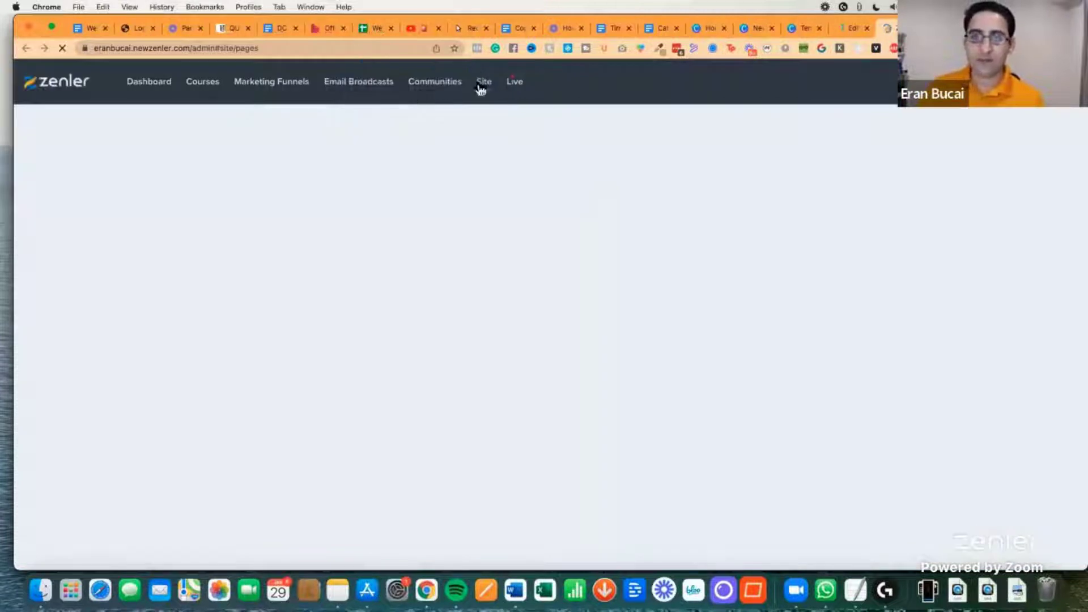
{"action": "left_click", "coordinate": [481, 83]}
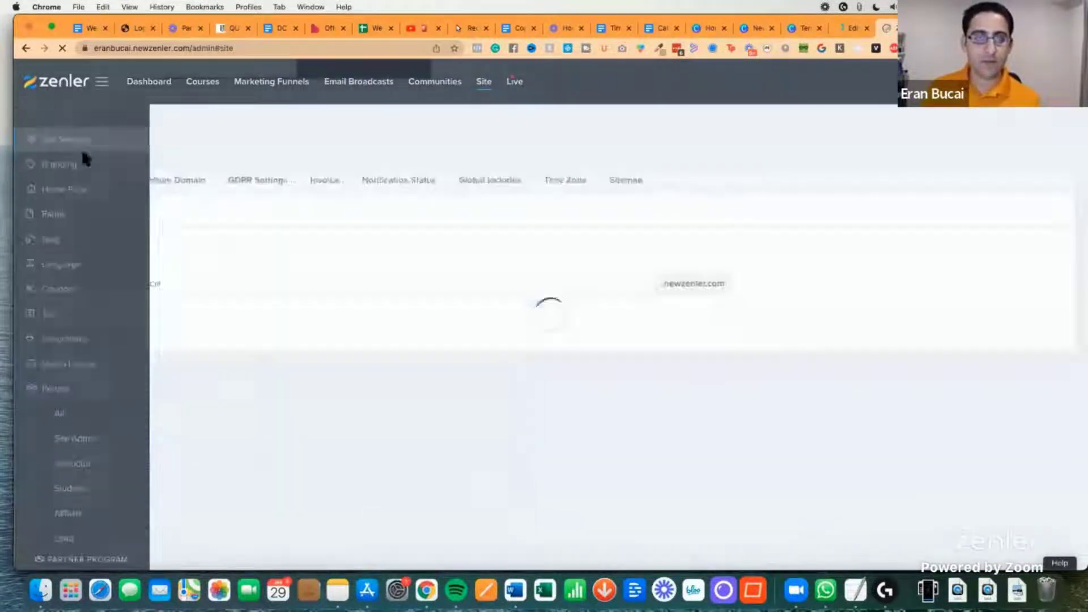
{"action": "left_click", "coordinate": [82, 168]}
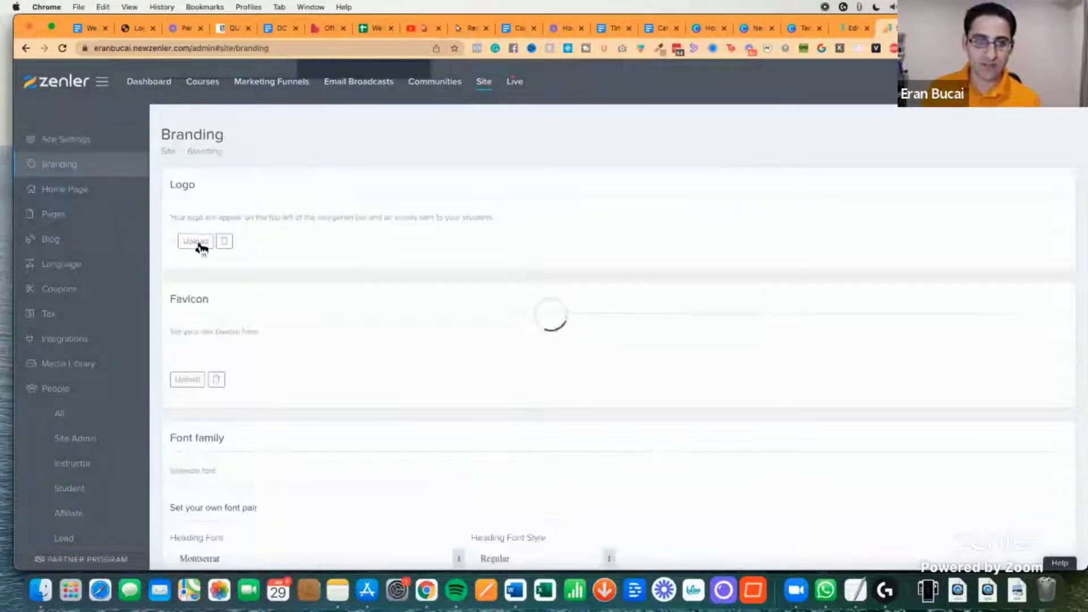
Scroll down to the Branding colours, then return to the Canva training deck.
{"action": "scroll", "coordinate": [220, 238], "scroll_direction": "down", "scroll_amount": 3}
{"action": "scroll", "coordinate": [215, 248], "scroll_direction": "down", "scroll_amount": 10}
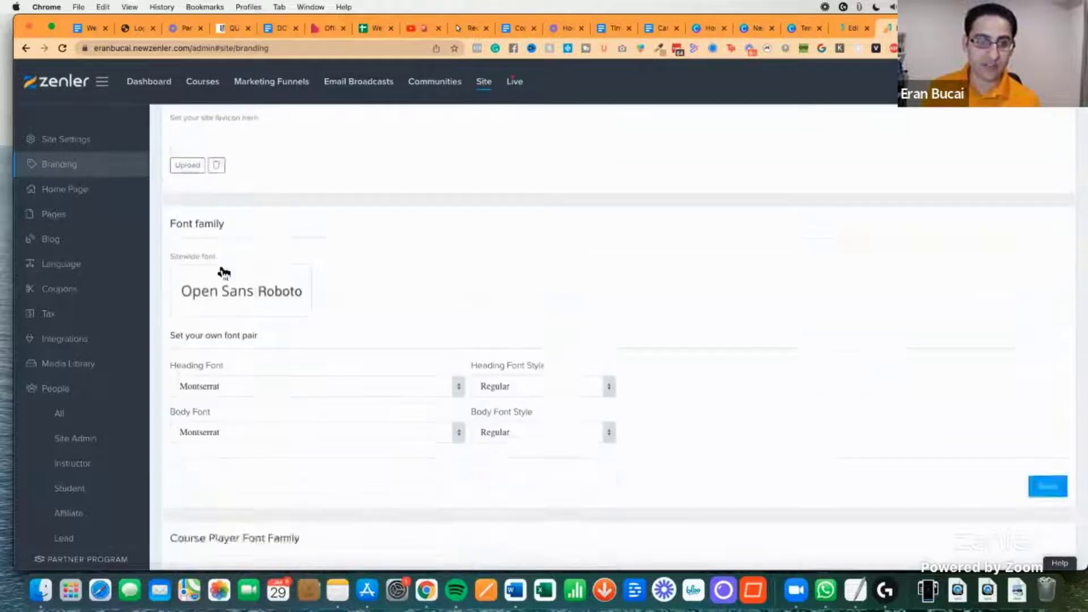
{"action": "scroll", "coordinate": [311, 230], "scroll_direction": "down", "scroll_amount": 10}
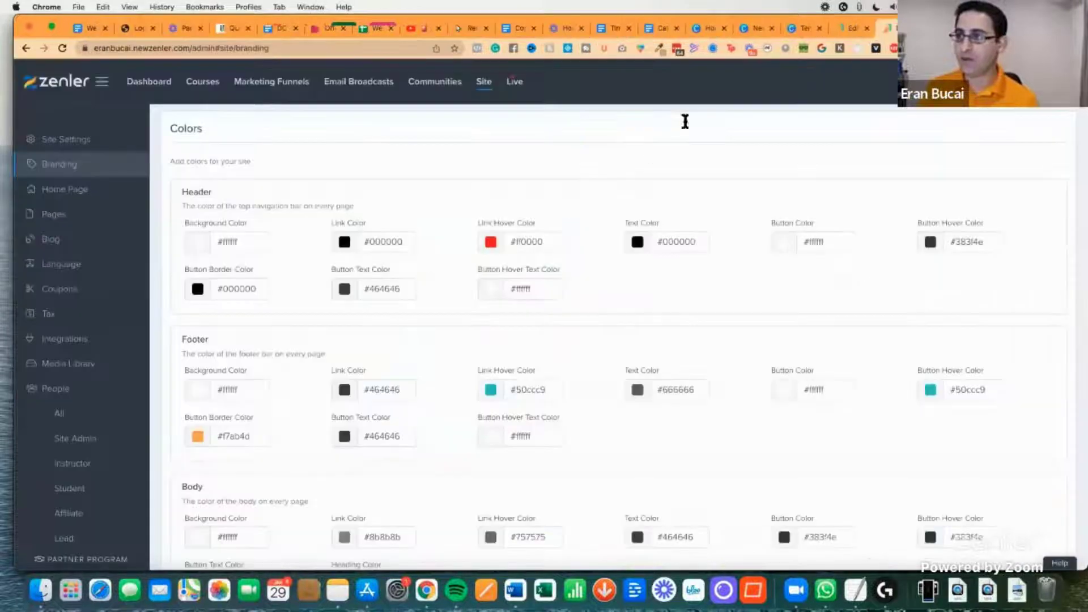
{"action": "left_click", "coordinate": [796, 24]}
{"action": "left_click", "coordinate": [754, 28]}
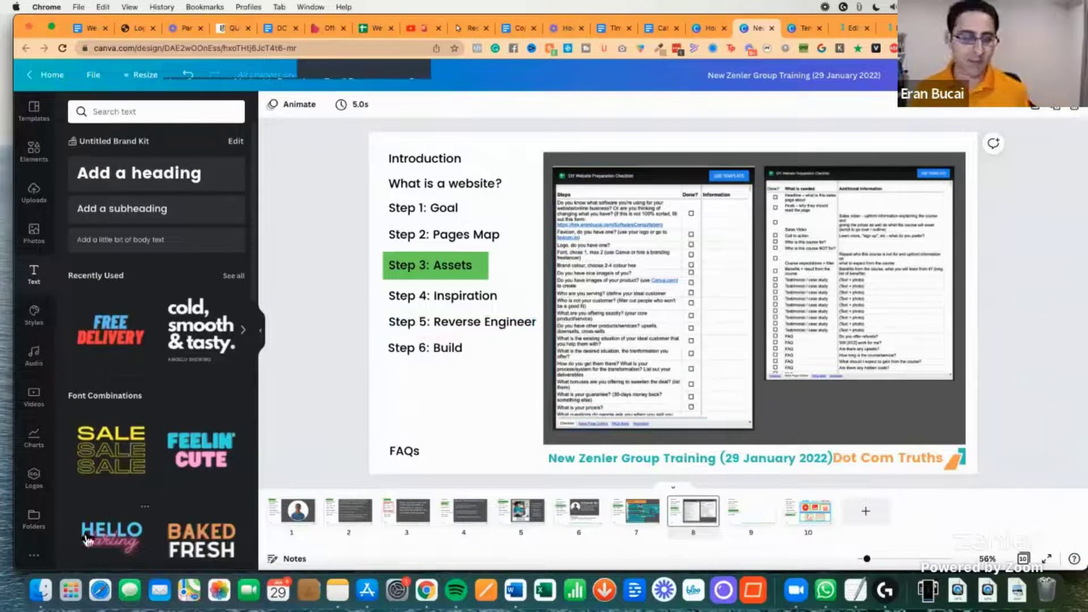
Search Finder files by name and select the _DSC3786.jpg photo.
{"action": "left_click", "coordinate": [43, 589]}
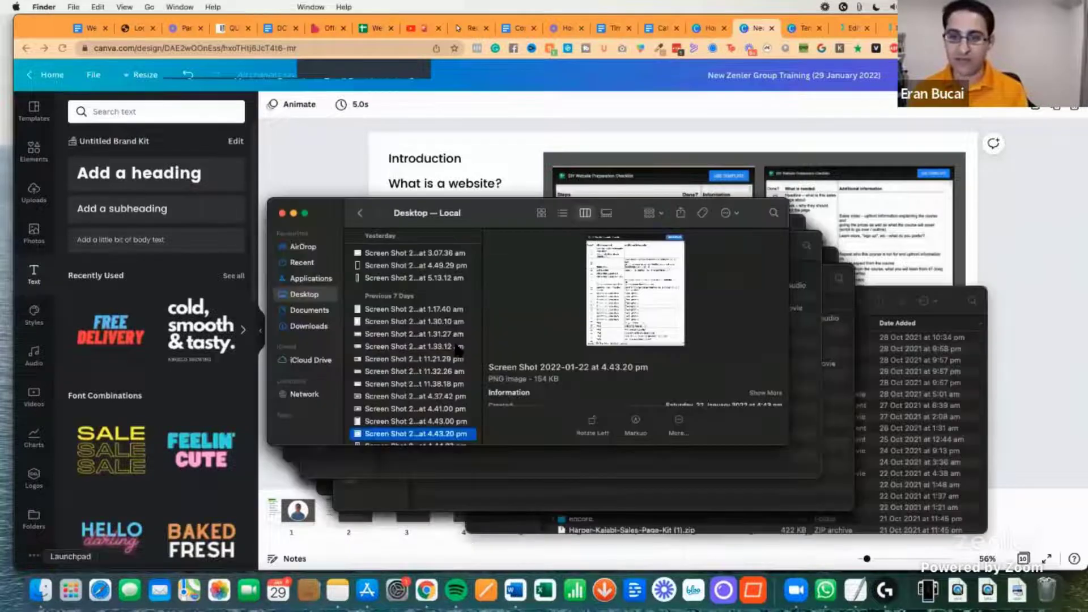
{"action": "left_click", "coordinate": [772, 214]}
{"action": "type", "text": "nast"}
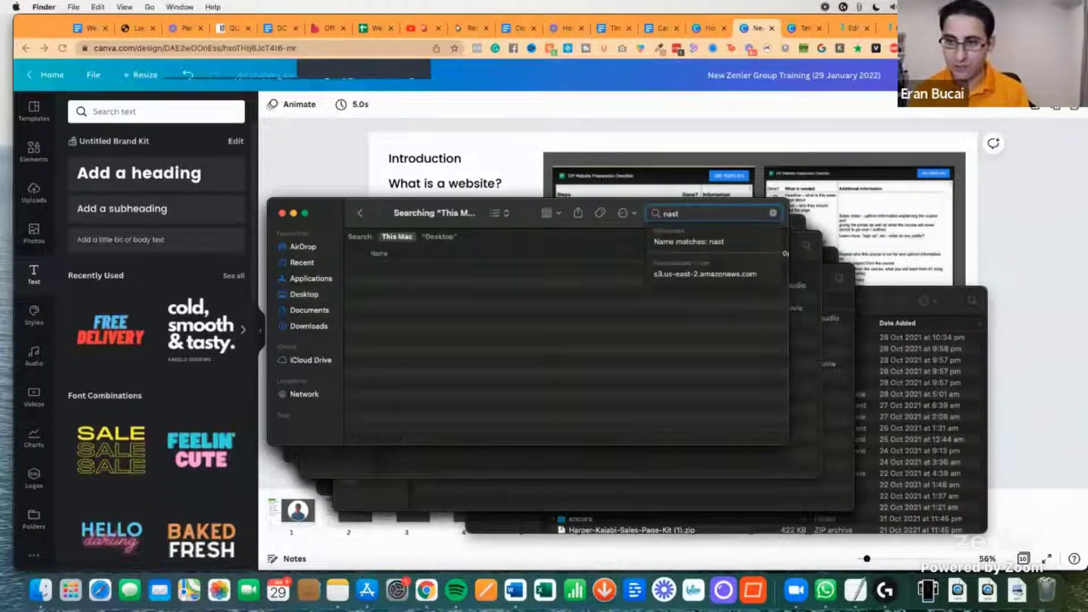
{"action": "key", "text": "BackSpace"}
{"action": "type", "text": "ash"}
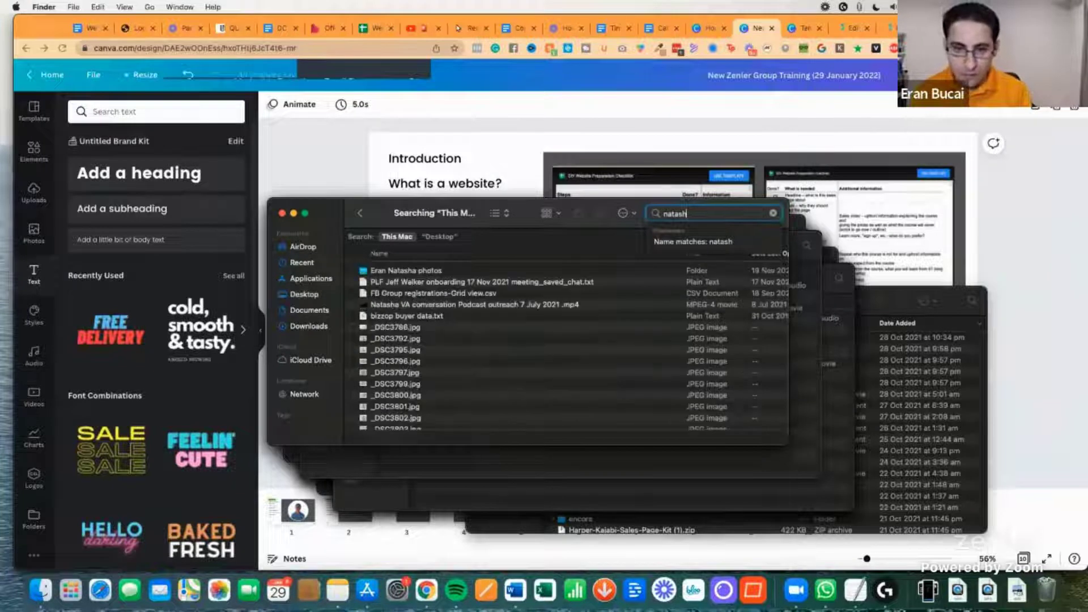
{"action": "left_click", "coordinate": [383, 328]}
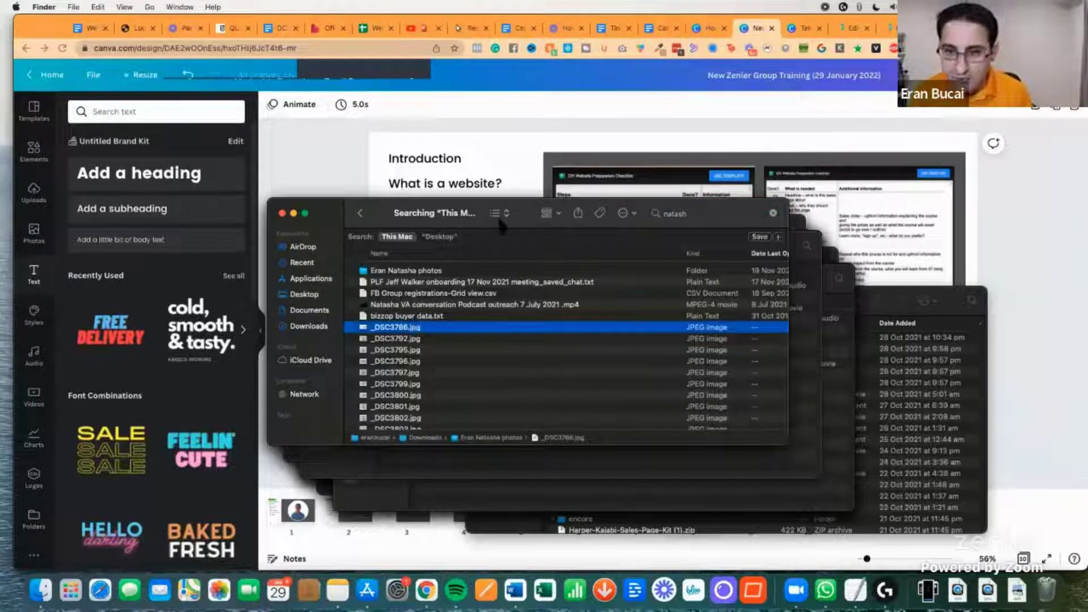
Show the results in column view, preview the next photos, then bring Canva forward.
{"action": "left_click", "coordinate": [548, 213]}
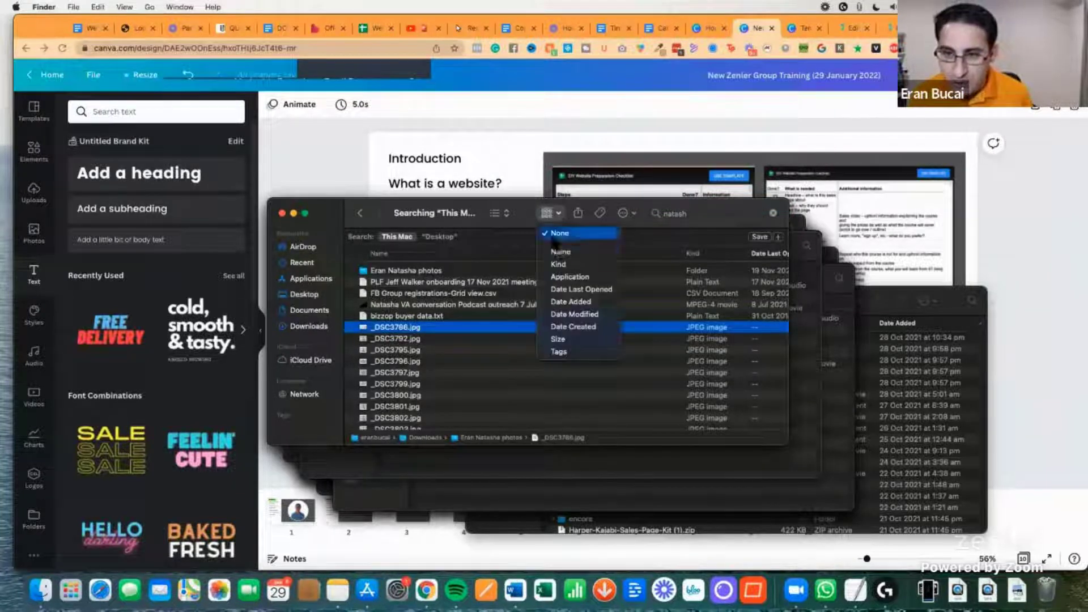
{"action": "left_click", "coordinate": [501, 214]}
{"action": "left_click", "coordinate": [501, 214]}
{"action": "left_click", "coordinate": [512, 227]}
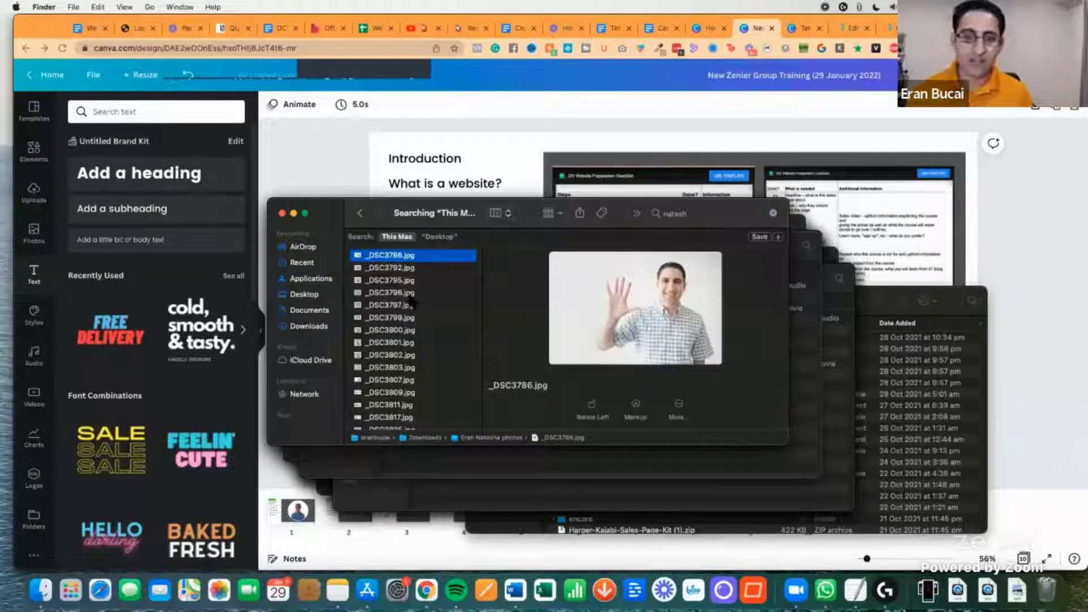
{"action": "key", "text": "Down"}
{"action": "key", "text": "Down"}
{"action": "key", "text": "Down"}
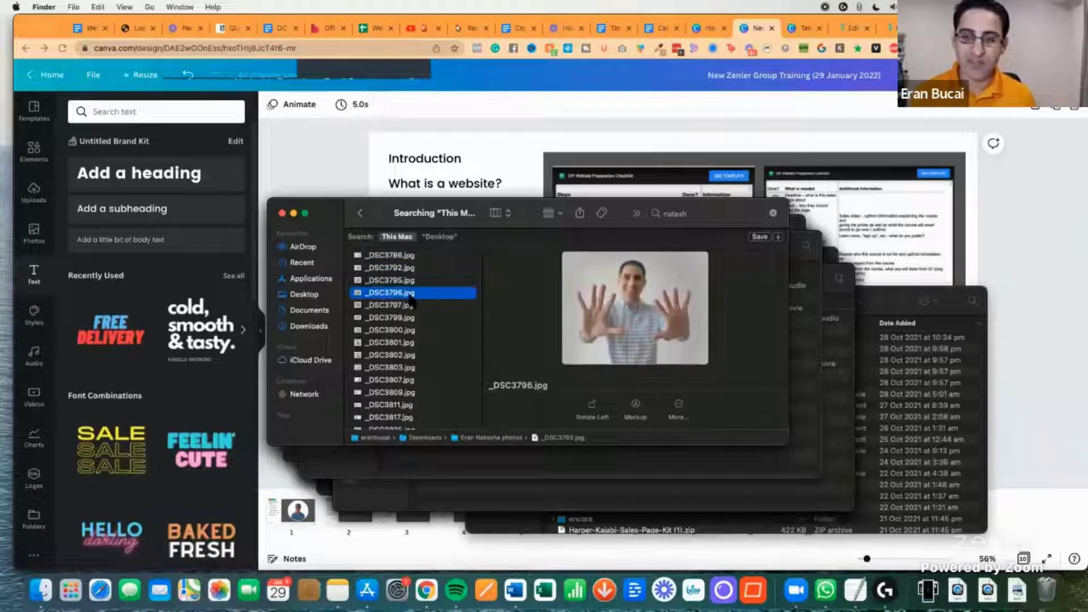
{"action": "key", "text": "Down"}
{"action": "key", "text": "Down"}
{"action": "key", "text": "Down"}
{"action": "key", "text": "Down"}
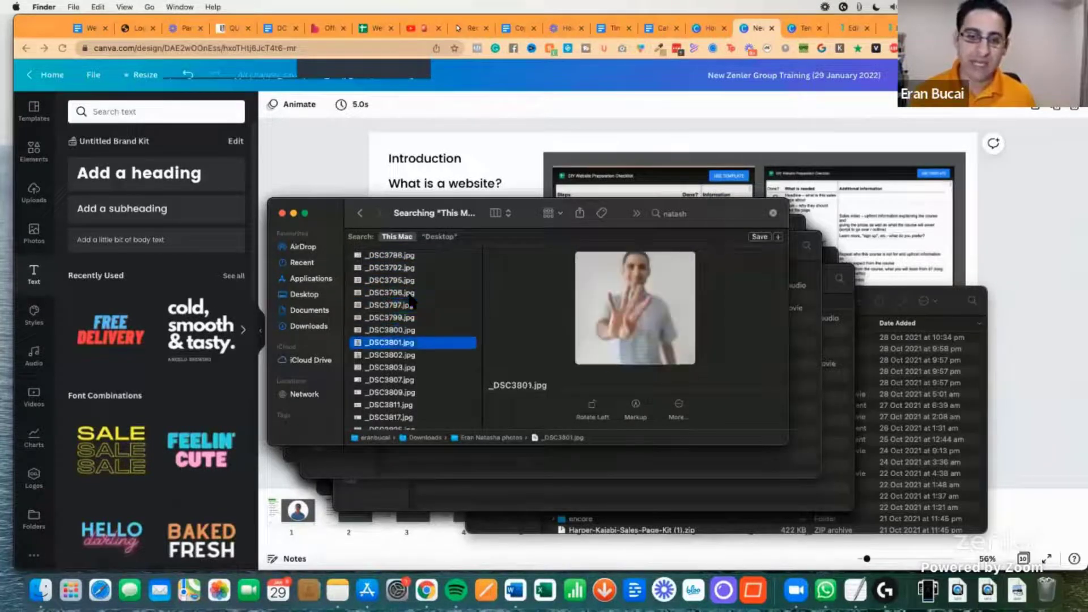
{"action": "key", "text": "Down"}
{"action": "key", "text": "Down"}
{"action": "key", "text": "Down"}
{"action": "key", "text": "Down"}
{"action": "key", "text": "Down"}
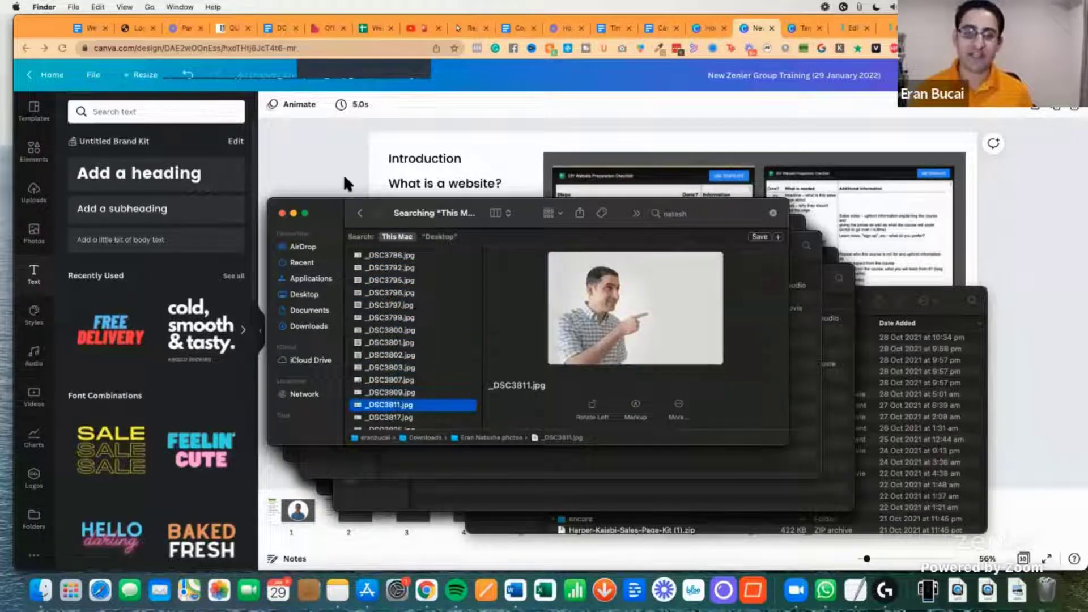
{"action": "left_click", "coordinate": [343, 175]}
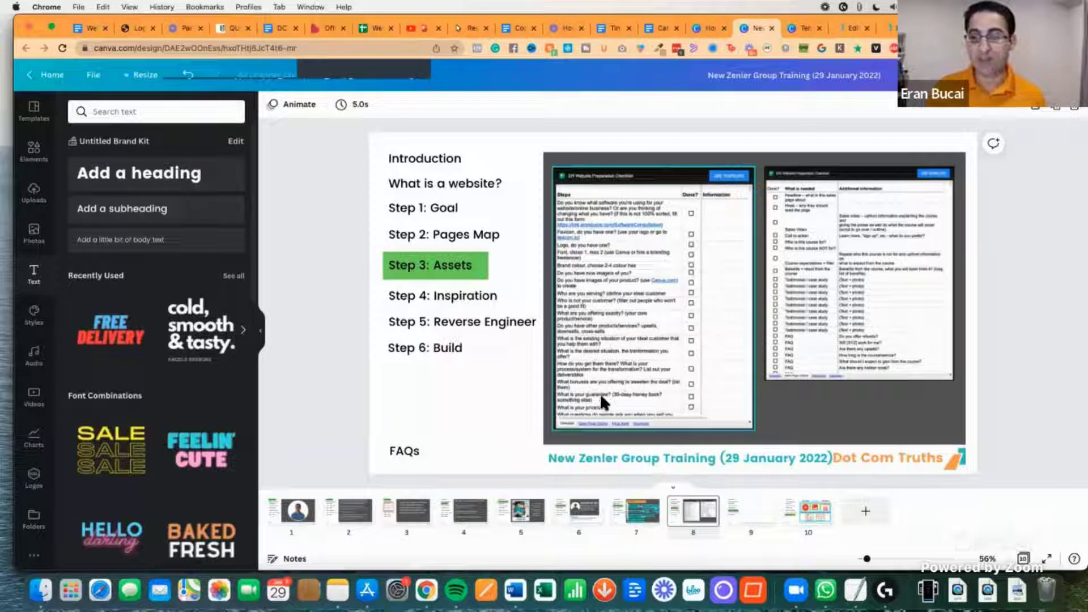
Select the right-hand checklist screenshot on the slide, then deselect it.
{"action": "left_click", "coordinate": [848, 313]}
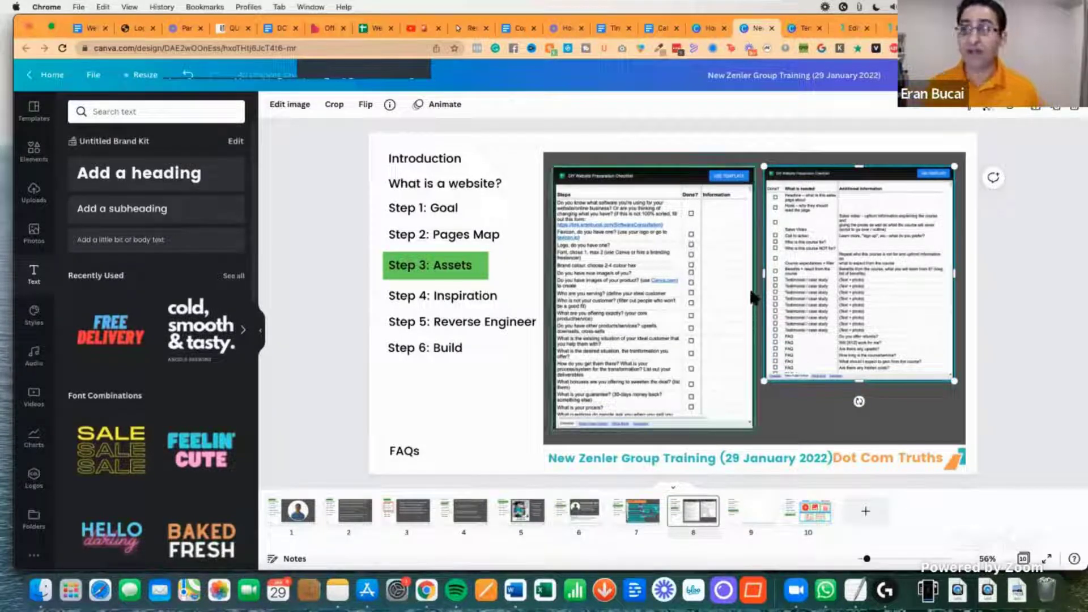
{"action": "left_click", "coordinate": [1003, 148]}
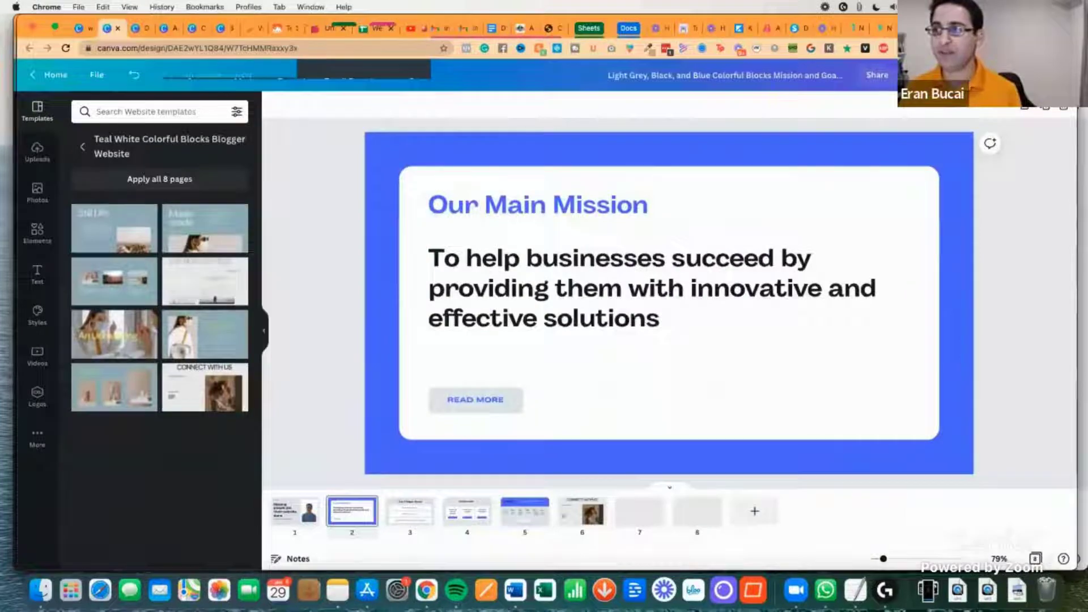
Switch to the DIY Website Preparation Checklist spreadsheet window.
{"action": "key", "text": "ctrl+Tab"}
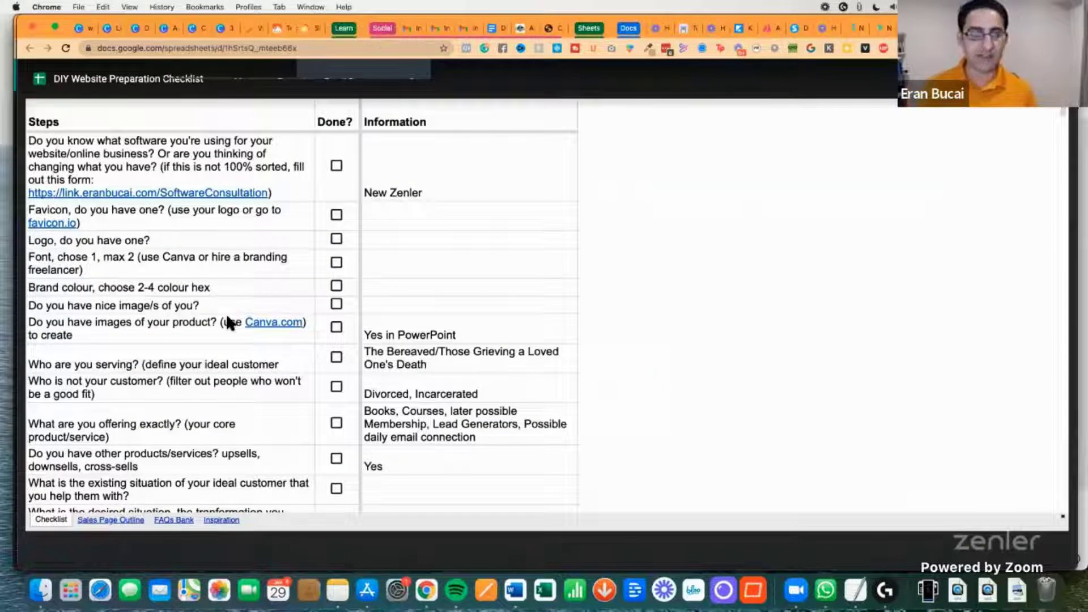
Open the FAQs Bank sheet, then return to the Canva training slides.
{"action": "left_click", "coordinate": [174, 520]}
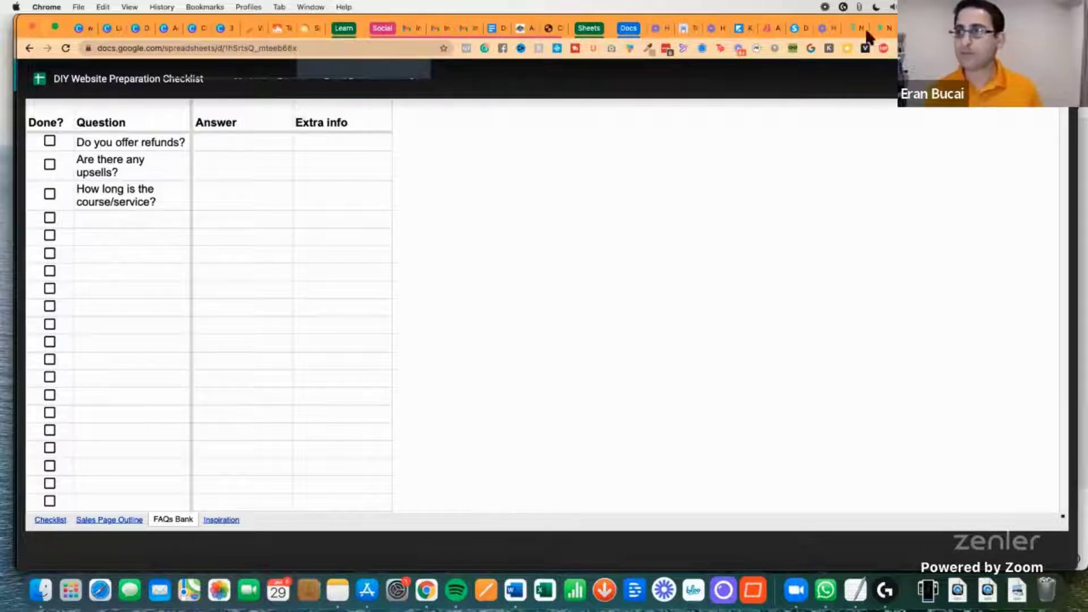
{"action": "key", "text": "super+grave"}
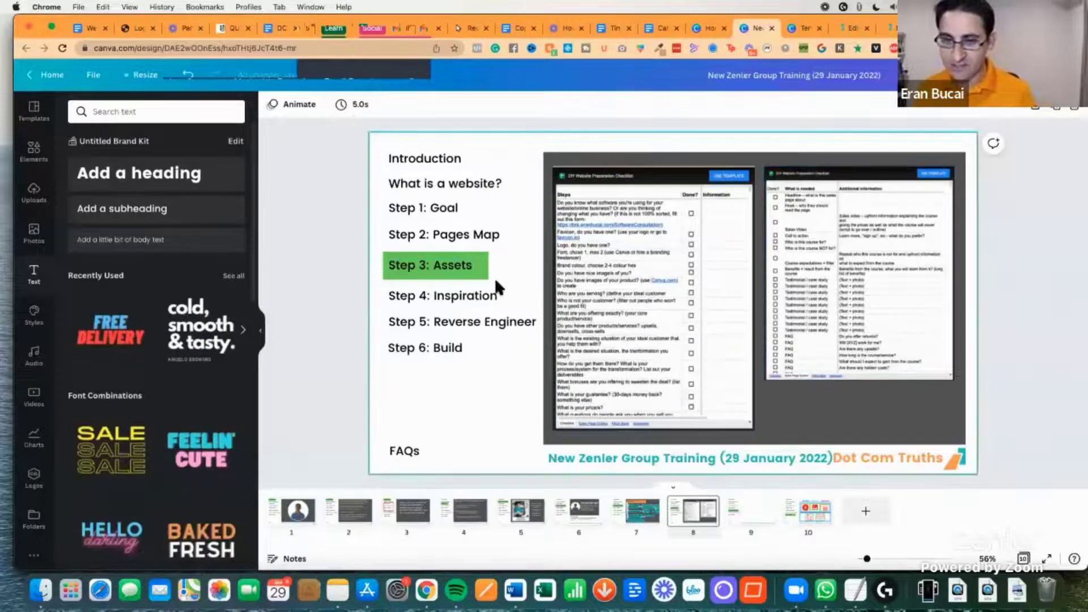
Go to slide 9, which highlights Step 4: Inspiration.
{"action": "left_click", "coordinate": [759, 513]}
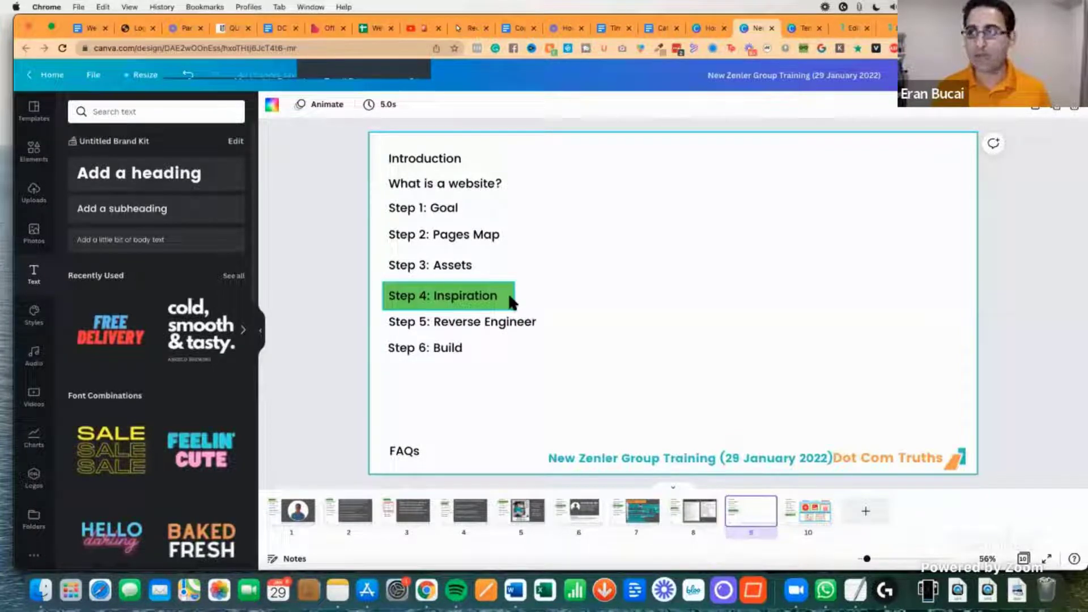
On the masterclass home page, scroll to the bonuses and use the Share on email link.
{"action": "left_click", "coordinate": [891, 28]}
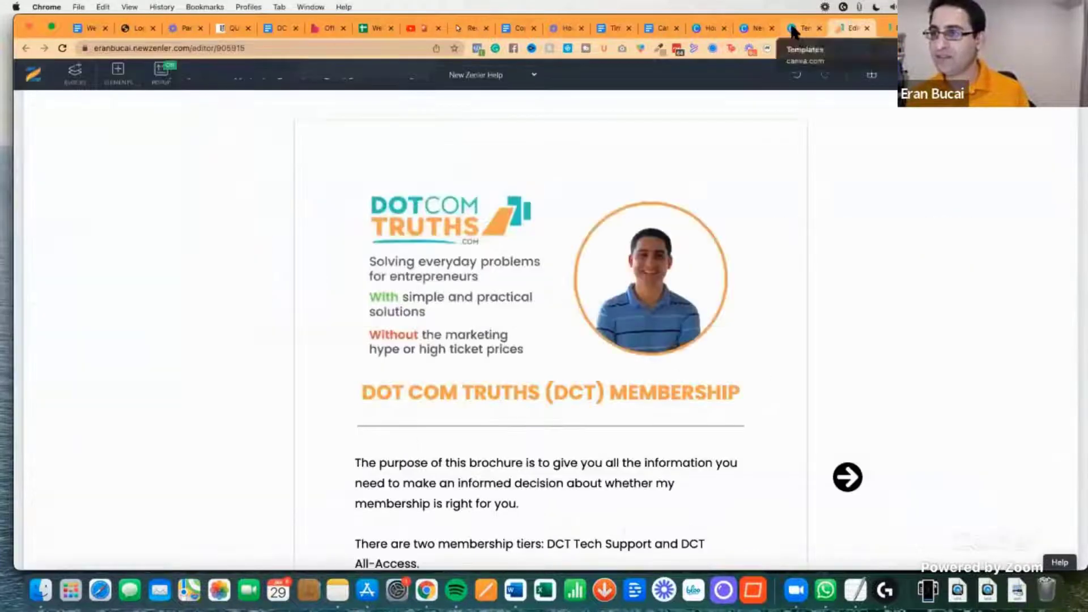
{"action": "left_click", "coordinate": [791, 28]}
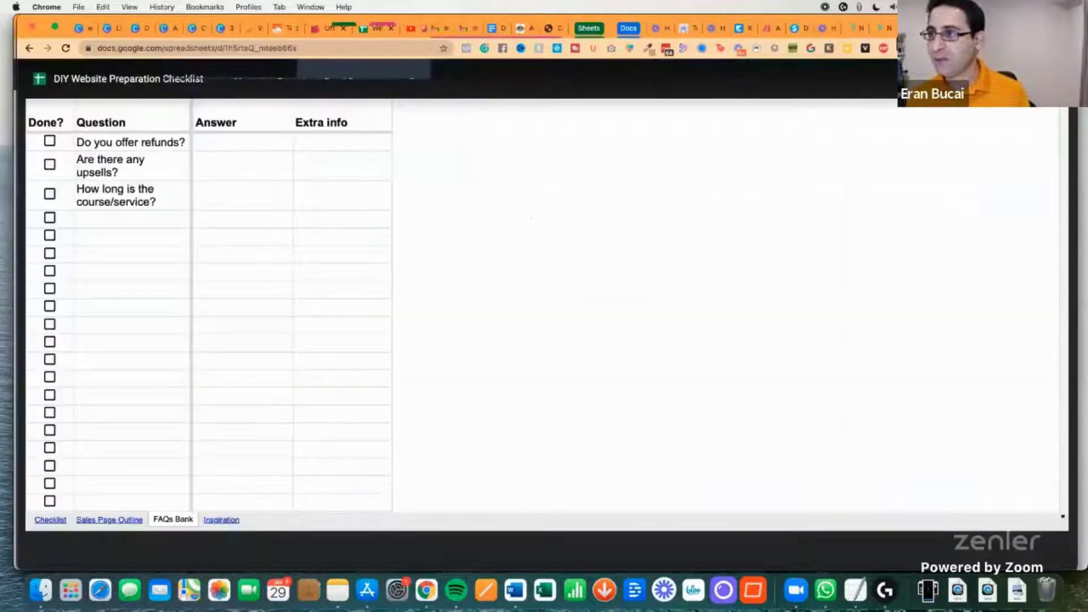
{"action": "left_click", "coordinate": [892, 28]}
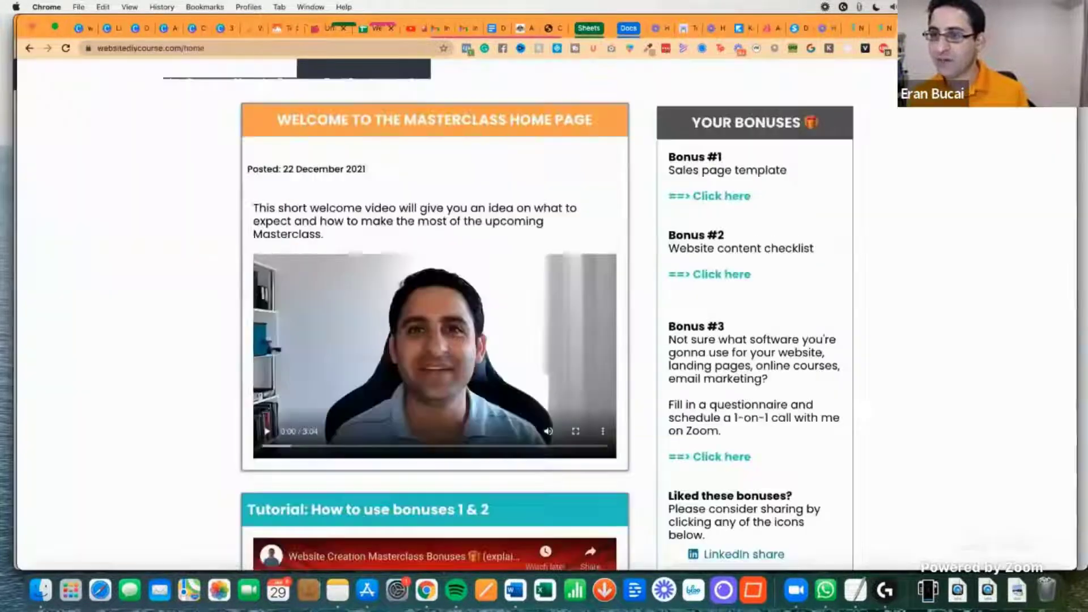
{"action": "scroll", "coordinate": [918, 265], "scroll_direction": "down", "scroll_amount": 7}
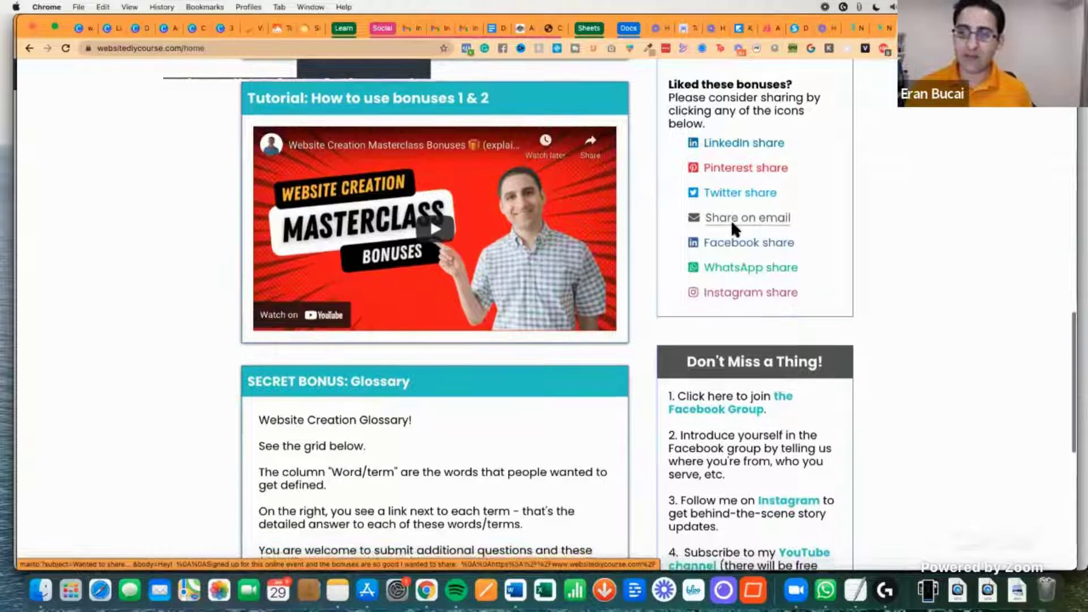
{"action": "left_click", "coordinate": [733, 225]}
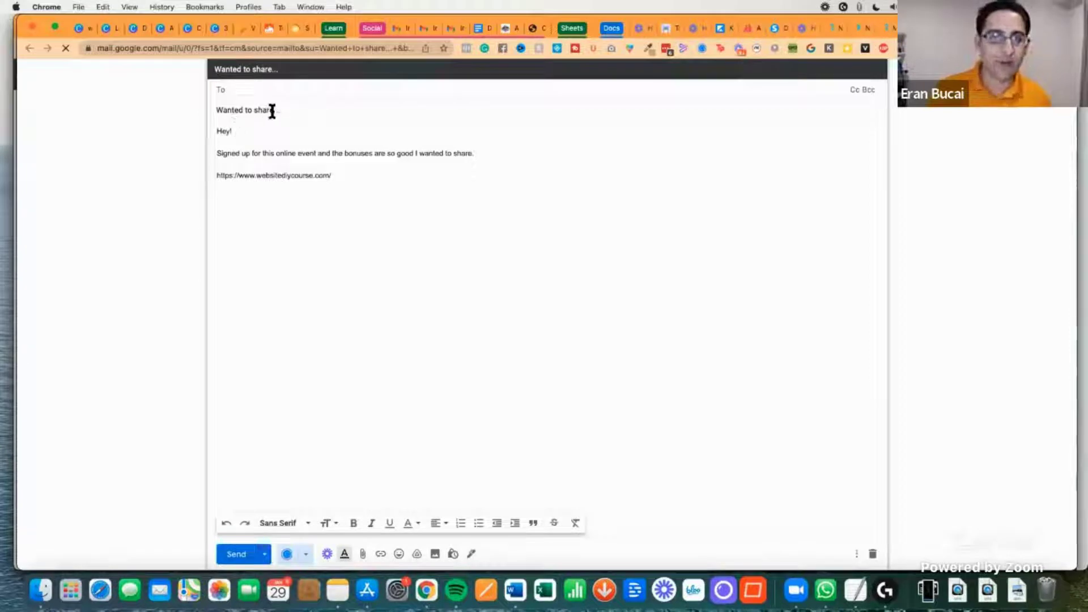
Select the websitediycourse.com course link in the draft's message, then deselect it.
{"action": "left_click", "coordinate": [218, 109]}
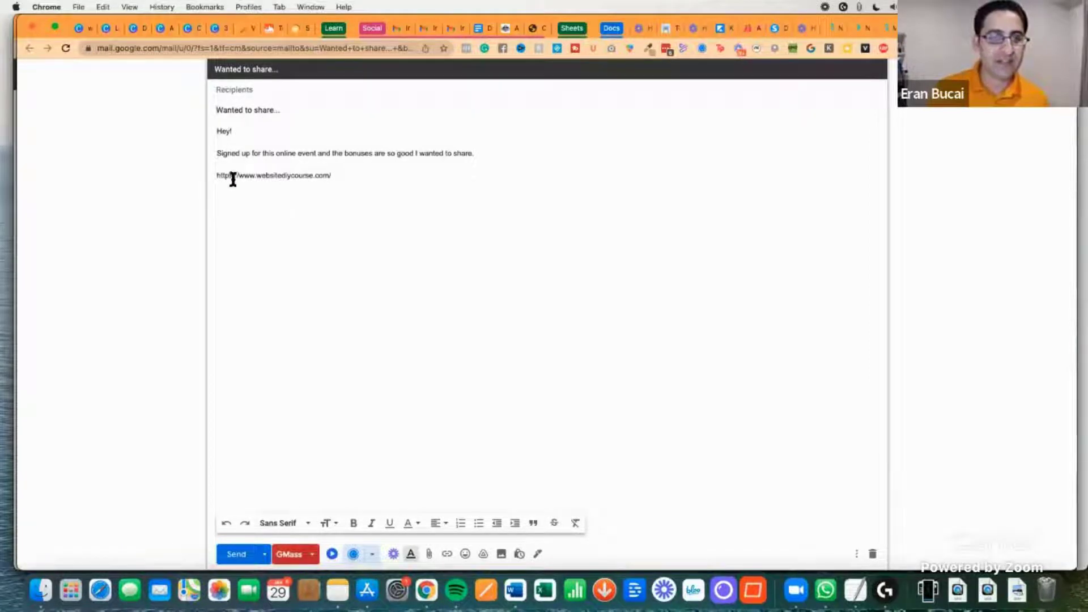
{"action": "left_click_drag", "start_coordinate": [215, 176], "coordinate": [339, 175]}
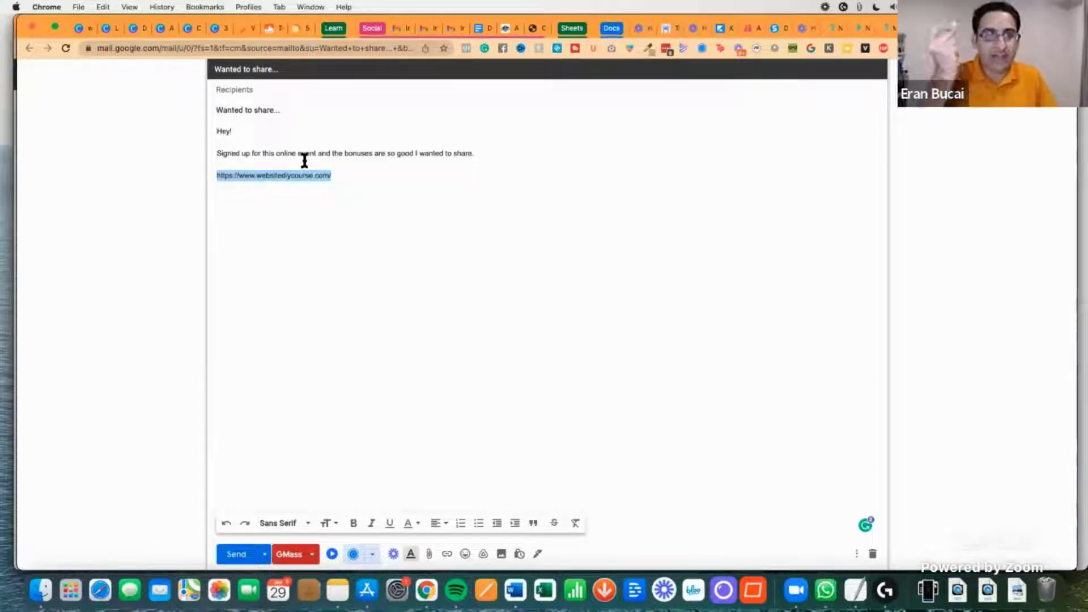
{"action": "left_click", "coordinate": [344, 178]}
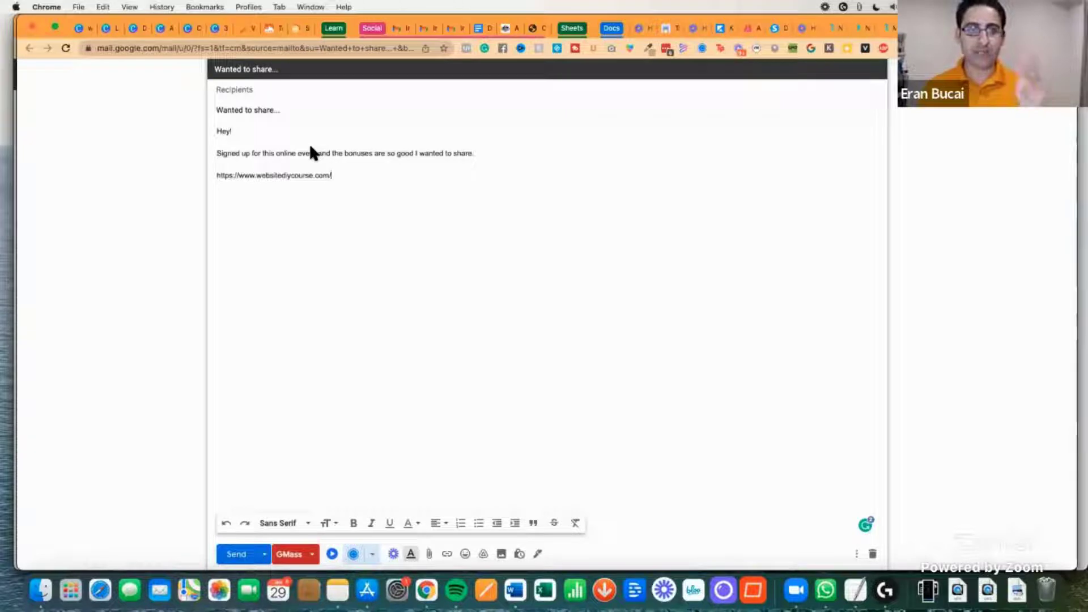
Return to the masterclass bonuses page and scroll back up.
{"action": "left_click", "coordinate": [885, 26]}
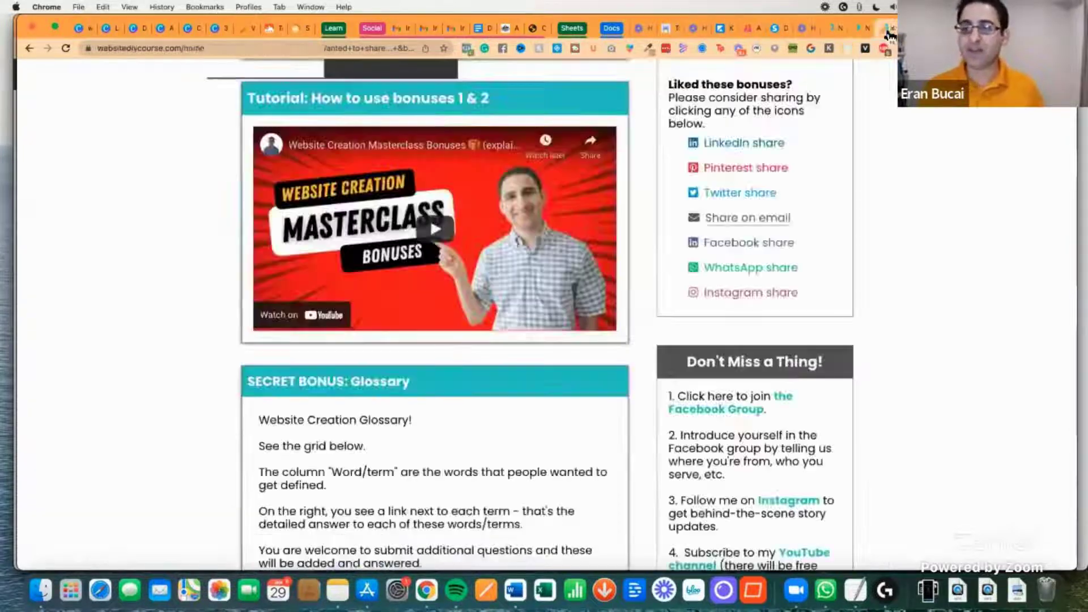
{"action": "scroll", "coordinate": [889, 221], "scroll_direction": "up", "scroll_amount": 1}
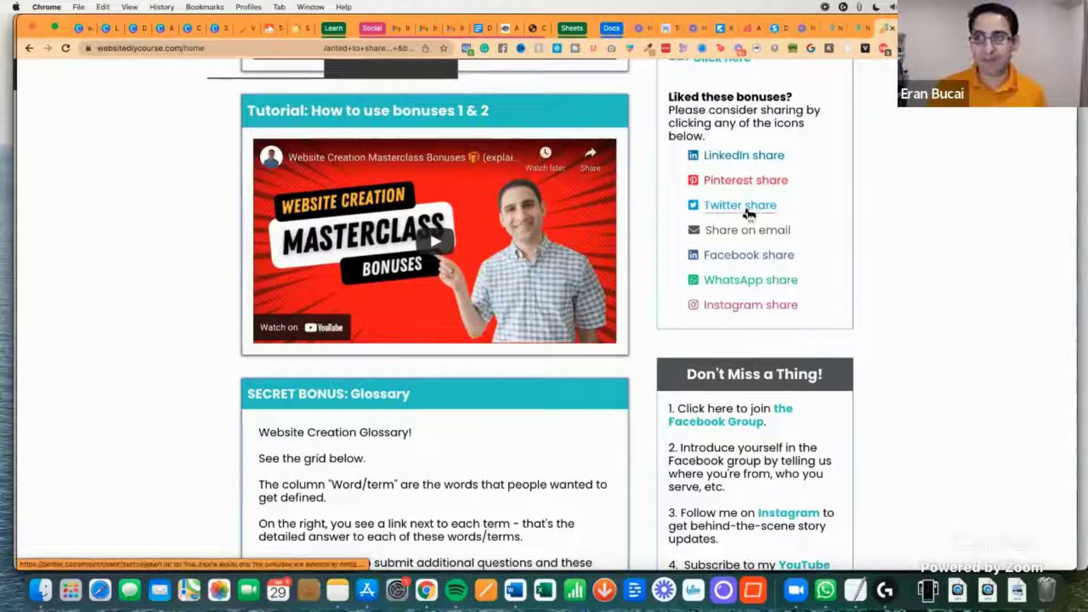
Return from New Zenler to the Canva deck's slide 9 with Step 4: Inspiration highlighted.
{"action": "key", "text": "super+grave"}
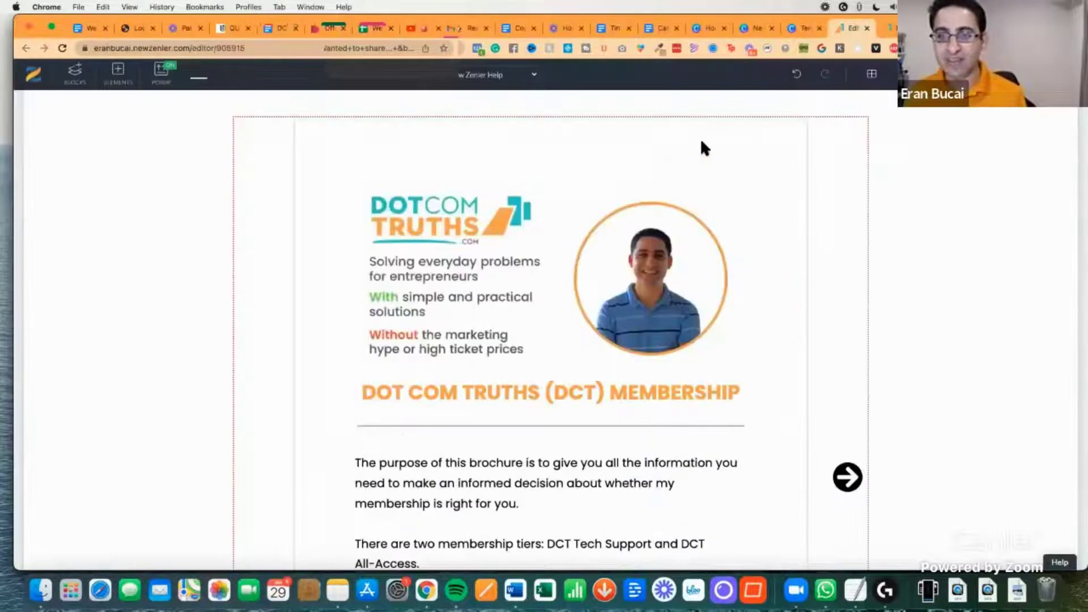
{"action": "left_click", "coordinate": [750, 28]}
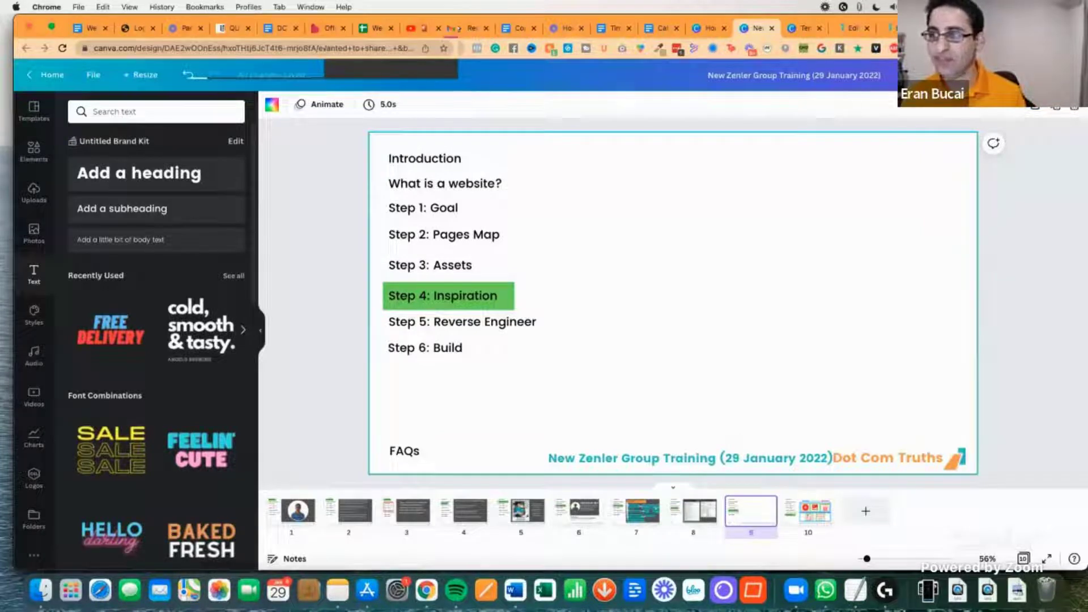
In a new tab, load dotcomtruths.com/start and scroll down past the password-reset video.
{"action": "left_click", "coordinate": [419, 28]}
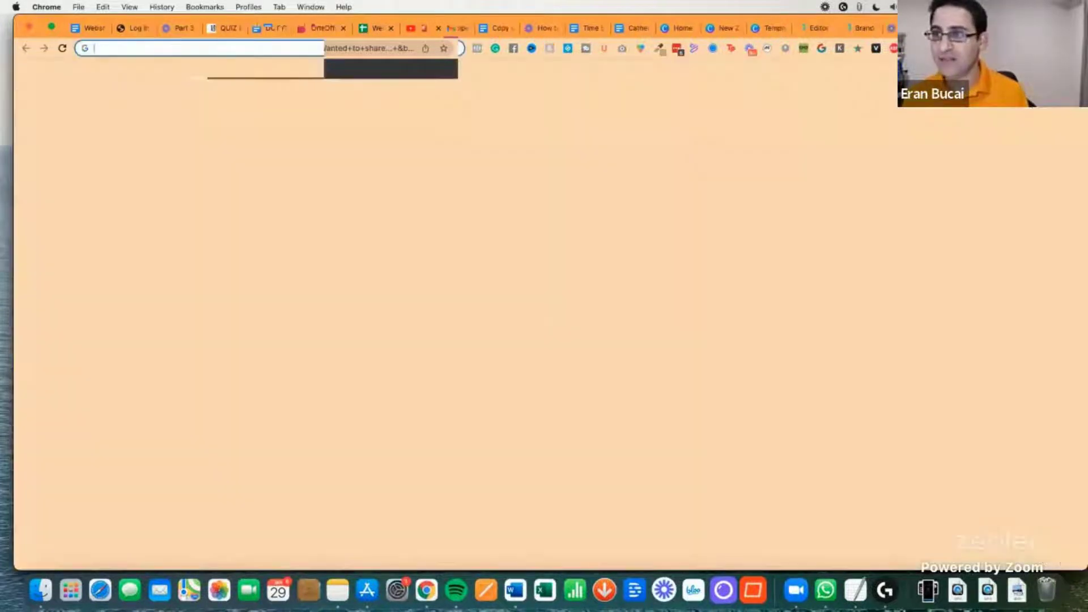
{"action": "left_click", "coordinate": [438, 28]}
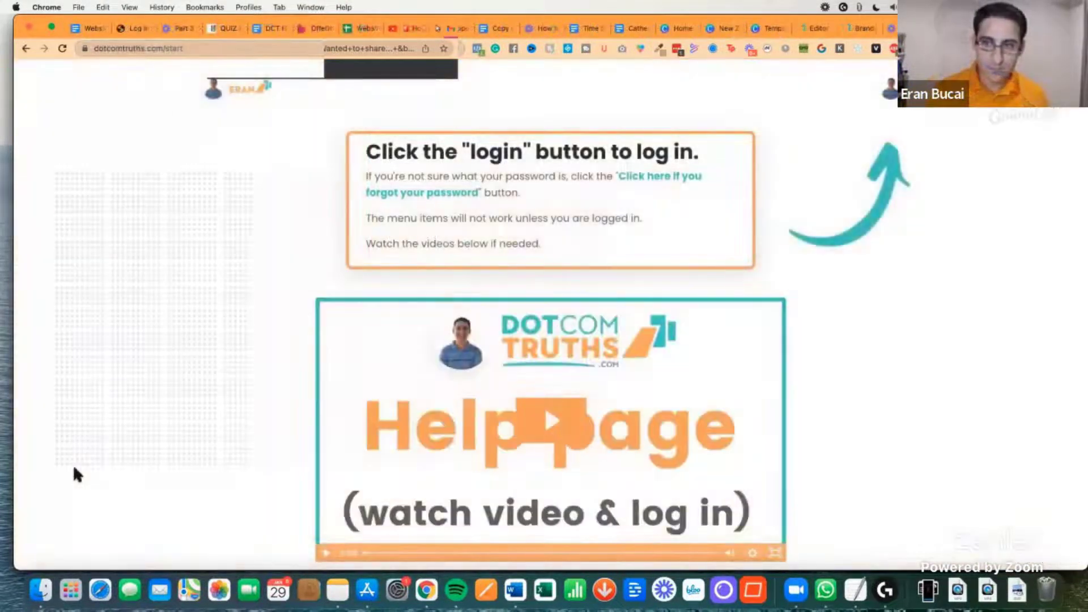
{"action": "scroll", "coordinate": [76, 473], "scroll_direction": "down", "scroll_amount": 4}
{"action": "scroll", "coordinate": [77, 473], "scroll_direction": "down", "scroll_amount": 2}
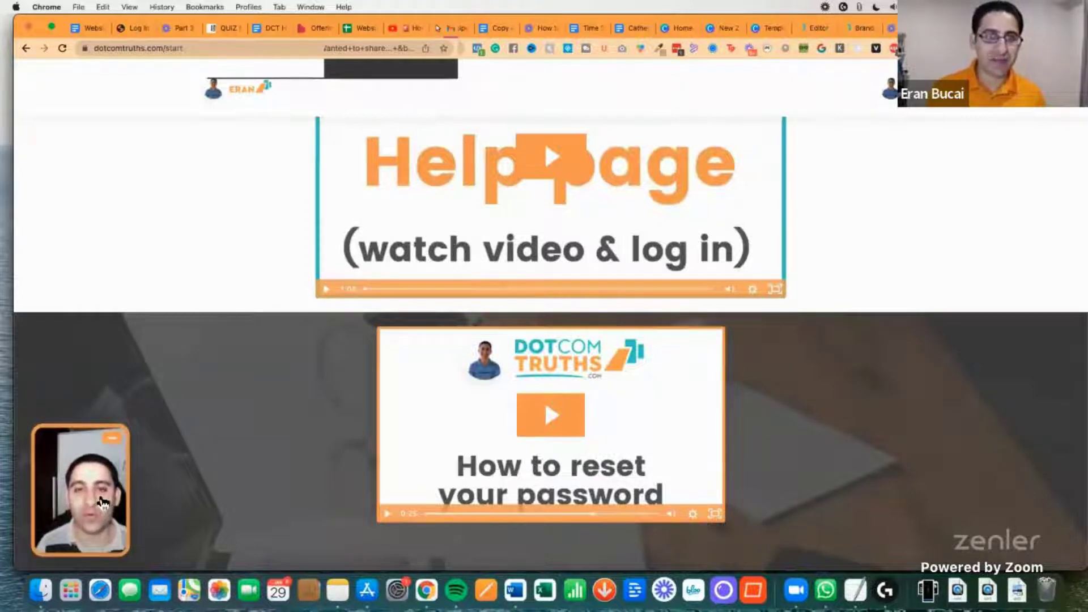
{"action": "scroll", "coordinate": [102, 501], "scroll_direction": "down", "scroll_amount": 4}
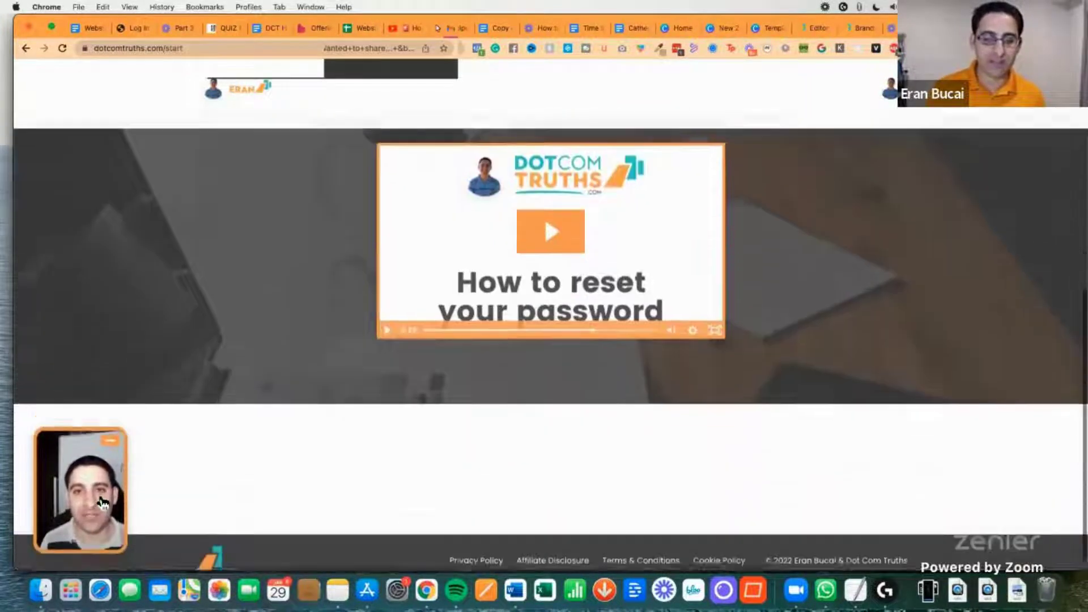
{"action": "scroll", "coordinate": [102, 502], "scroll_direction": "down", "scroll_amount": 1}
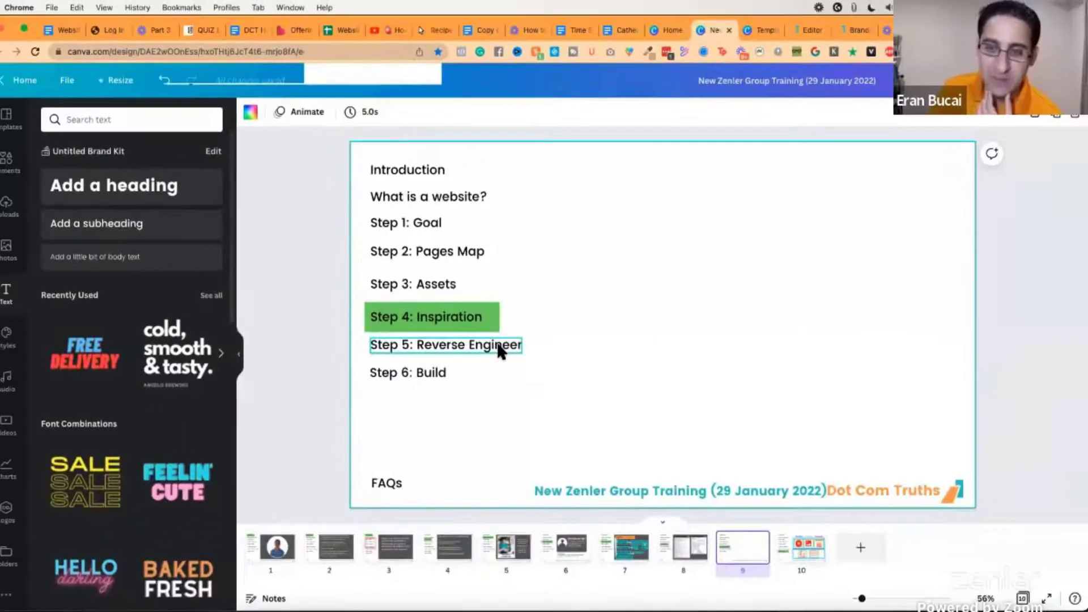
Delete the duplicate Step 6: Build line from slide 3's agenda.
{"action": "left_click", "coordinate": [498, 345]}
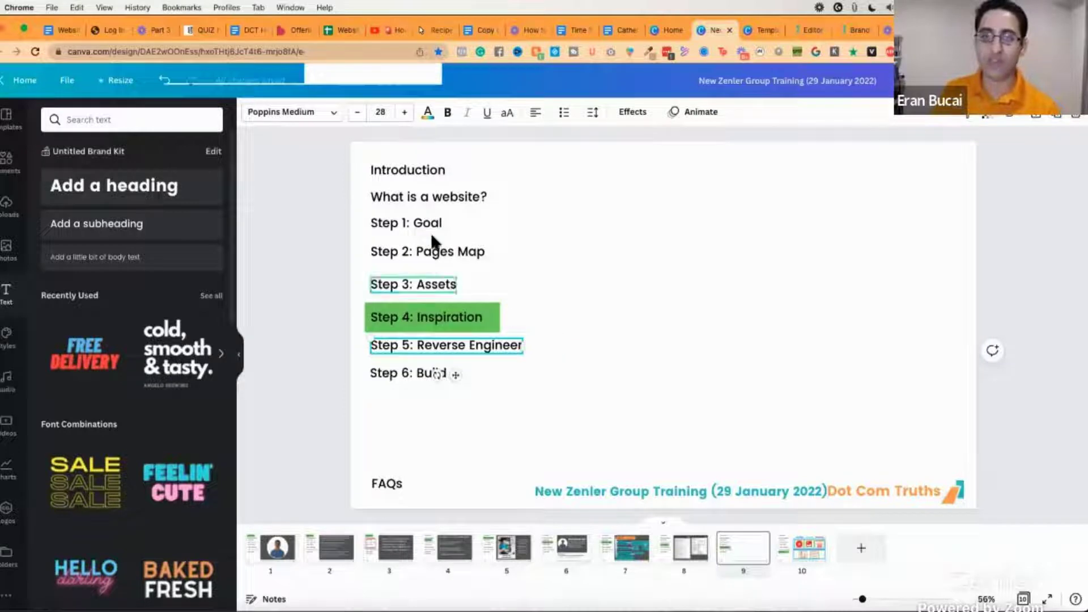
{"action": "left_click", "coordinate": [376, 553]}
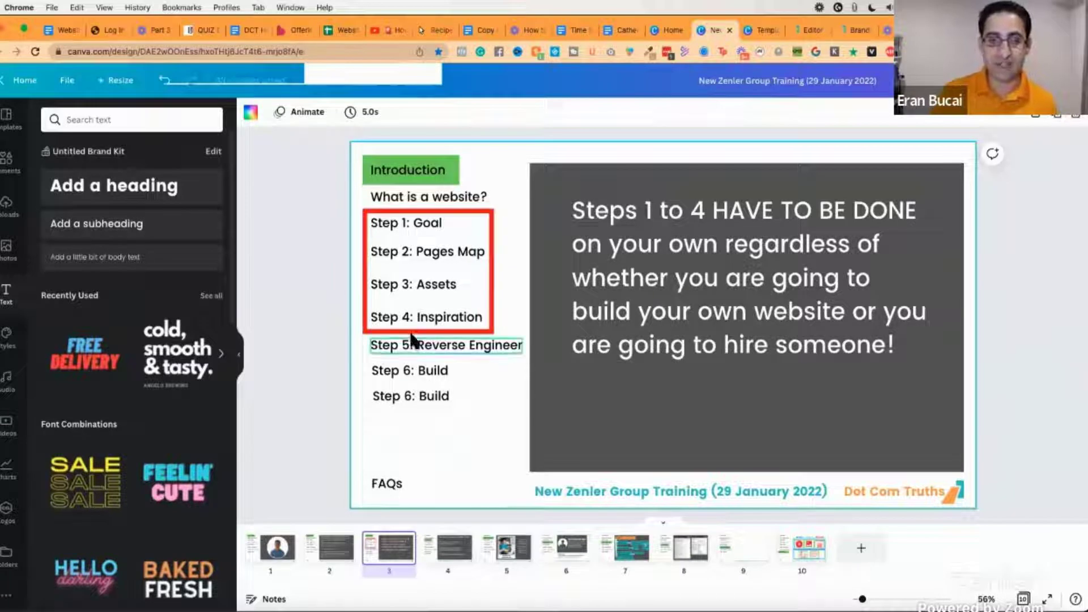
{"action": "left_click", "coordinate": [415, 396]}
{"action": "key", "text": "Delete"}
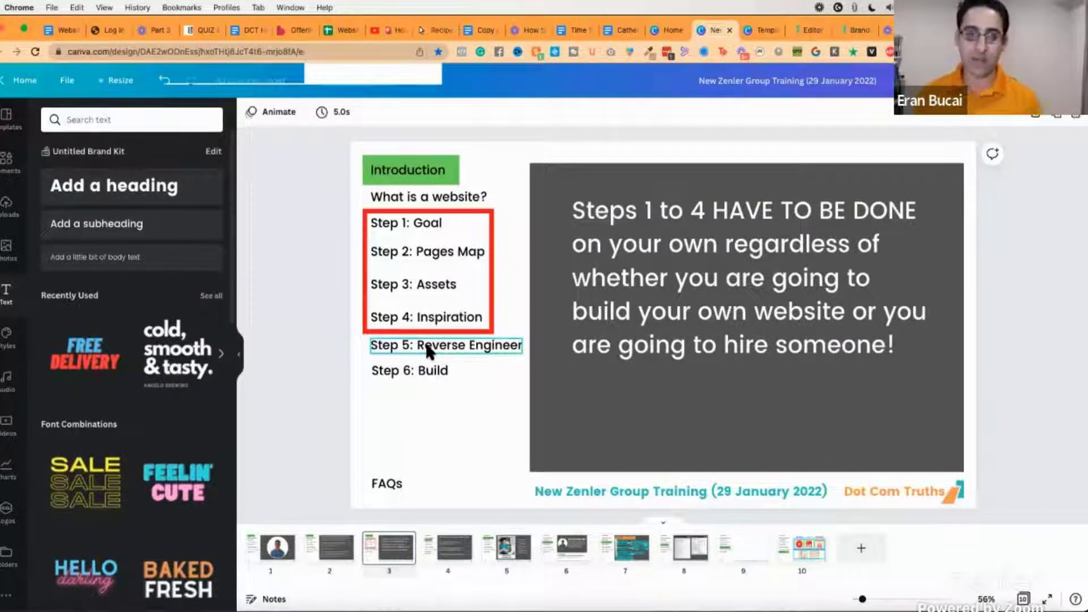
Go to slide 9's agenda, select the Step 5 text, then switch to the course website window.
{"action": "left_click", "coordinate": [677, 549]}
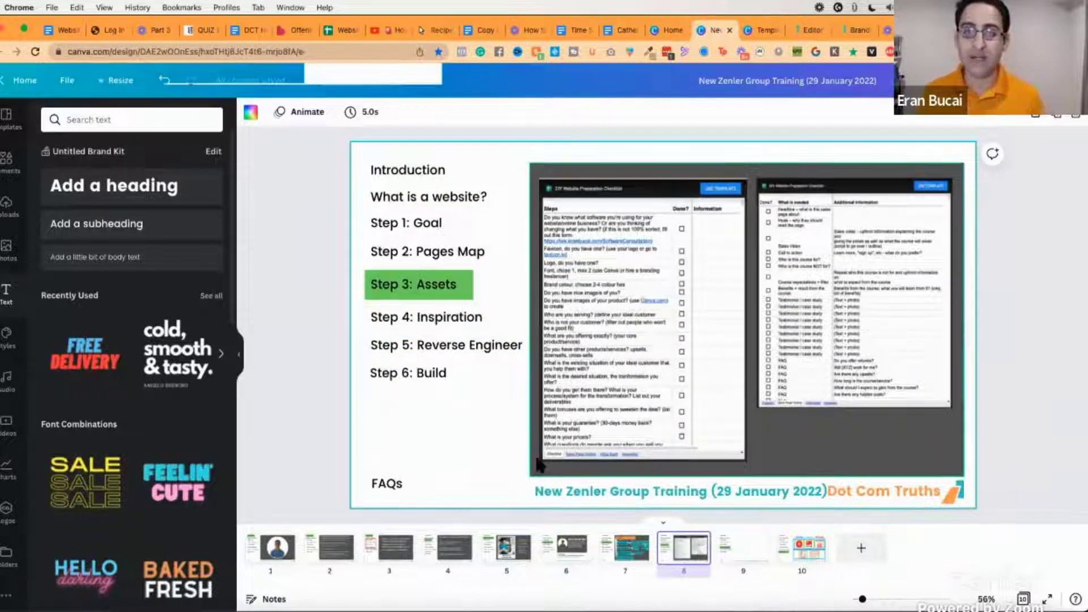
{"action": "left_click", "coordinate": [381, 555]}
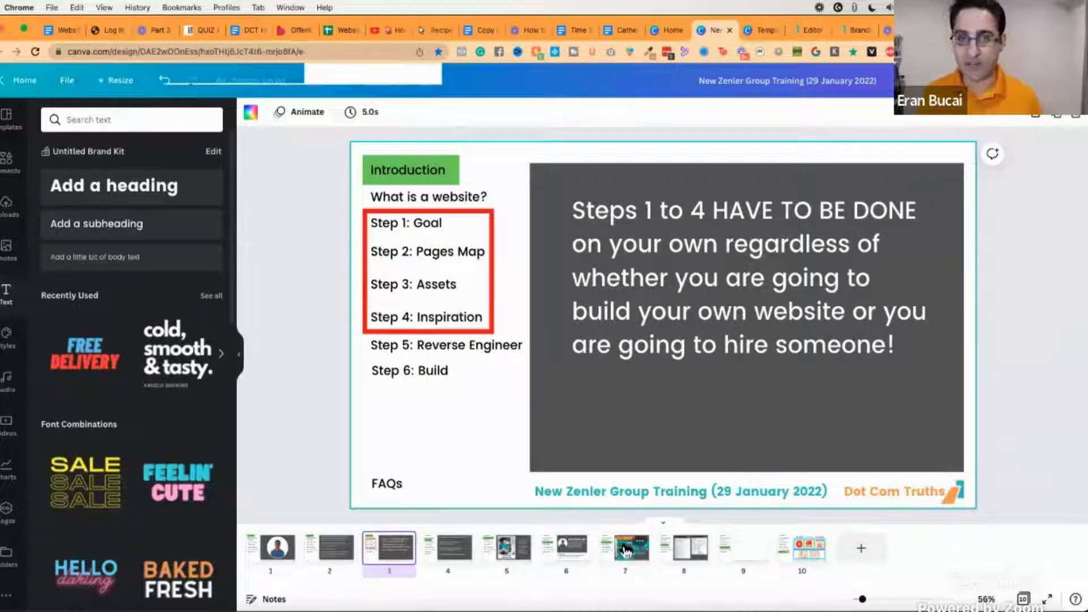
{"action": "left_click", "coordinate": [694, 545]}
{"action": "left_click", "coordinate": [727, 546]}
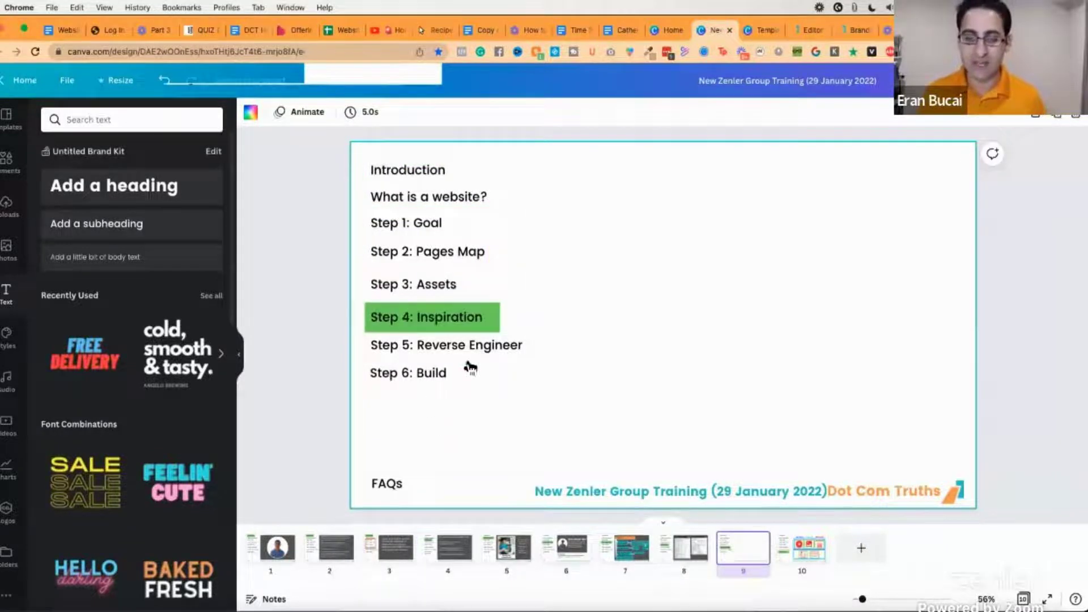
{"action": "left_click", "coordinate": [485, 352]}
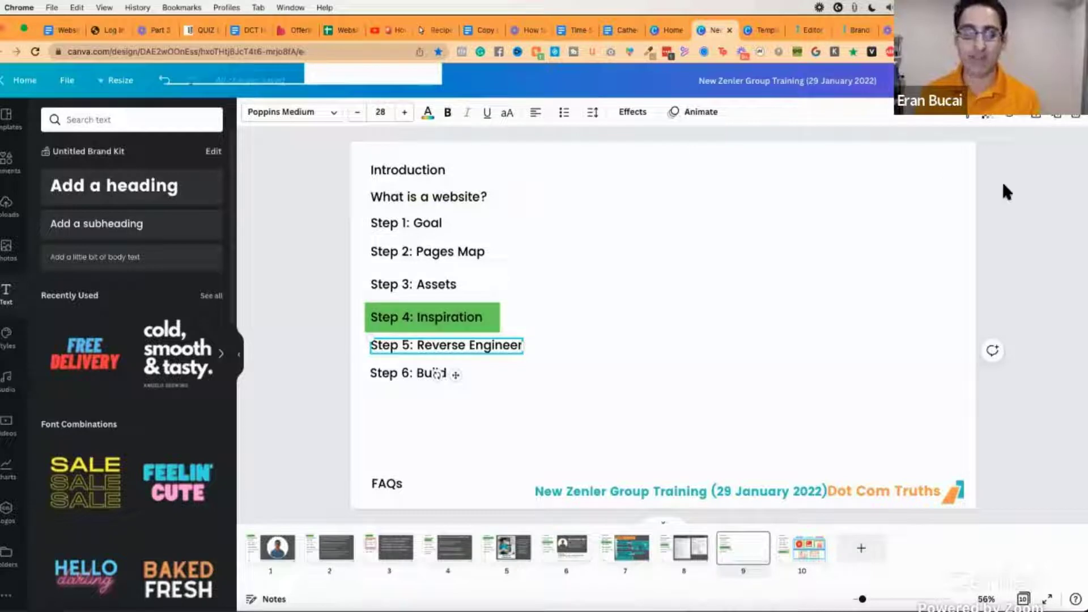
{"action": "key", "text": "super+grave"}
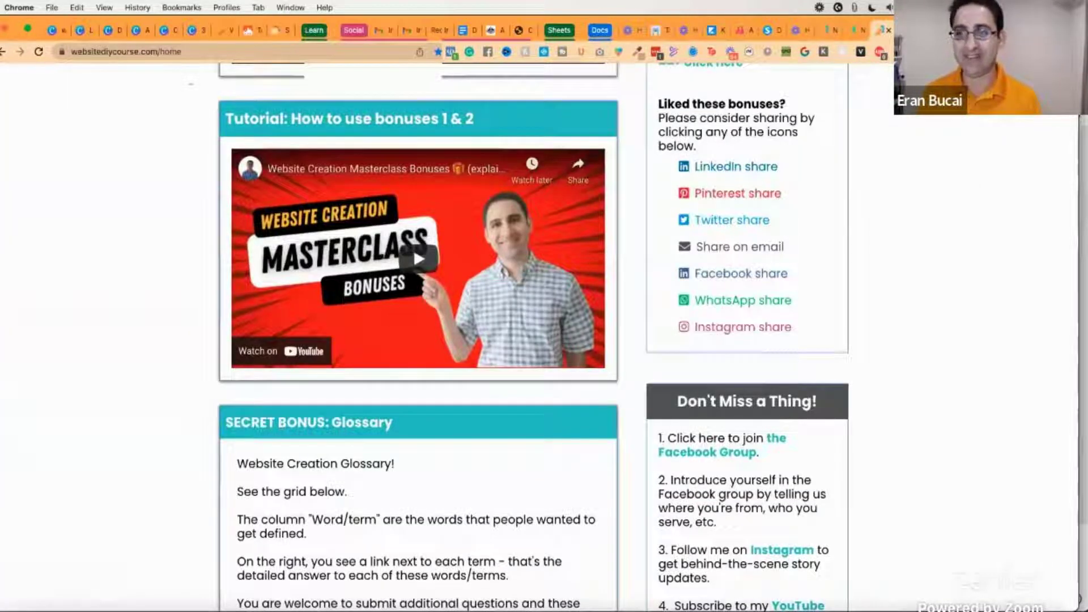
{"action": "right_click", "coordinate": [914, 95]}
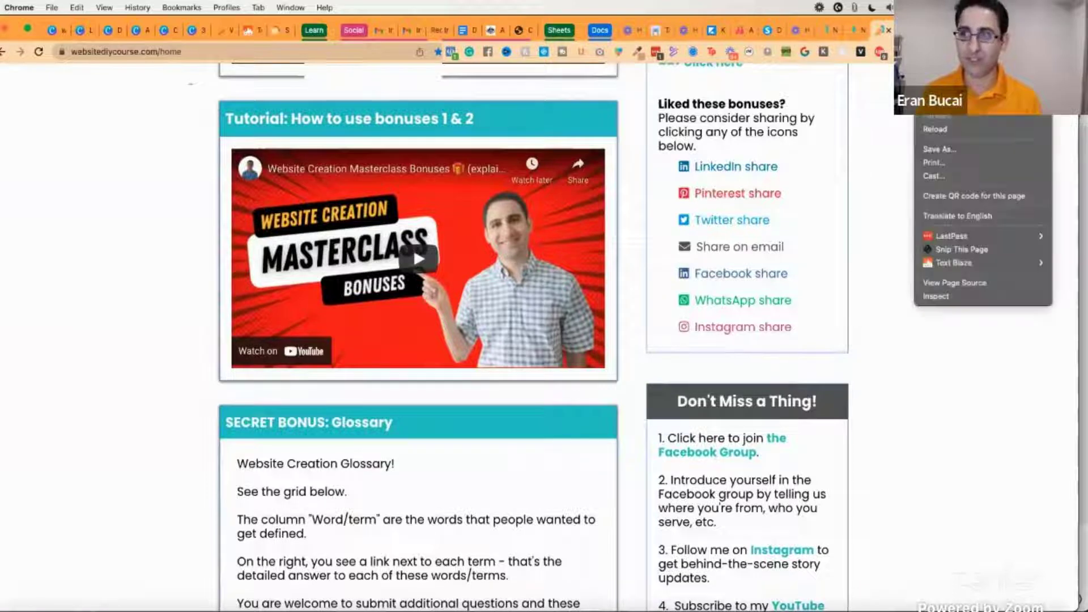
{"action": "right_click", "coordinate": [879, 140]}
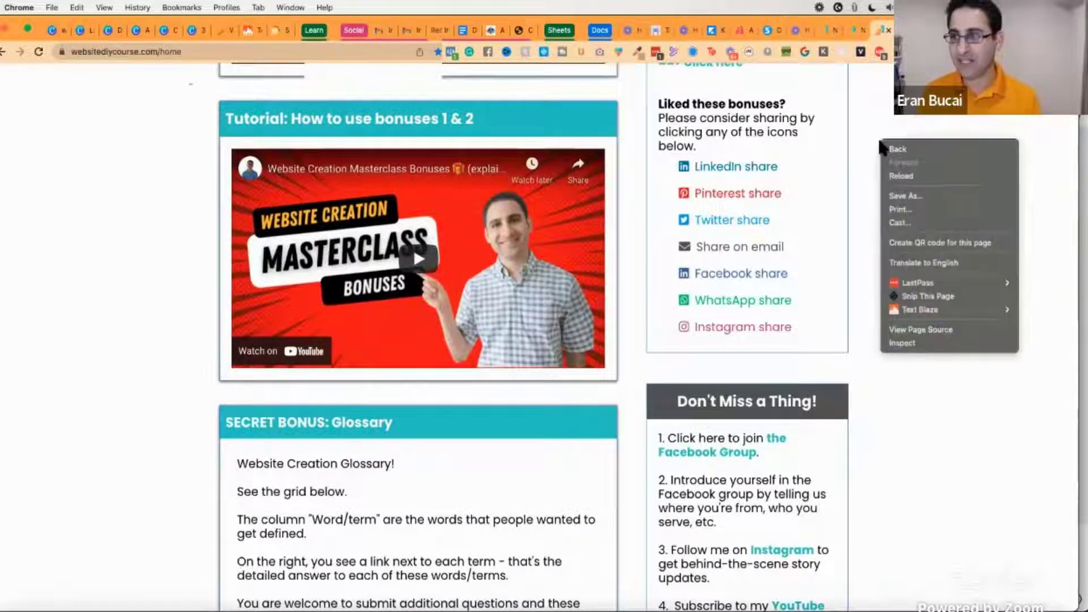
{"action": "left_click", "coordinate": [913, 331]}
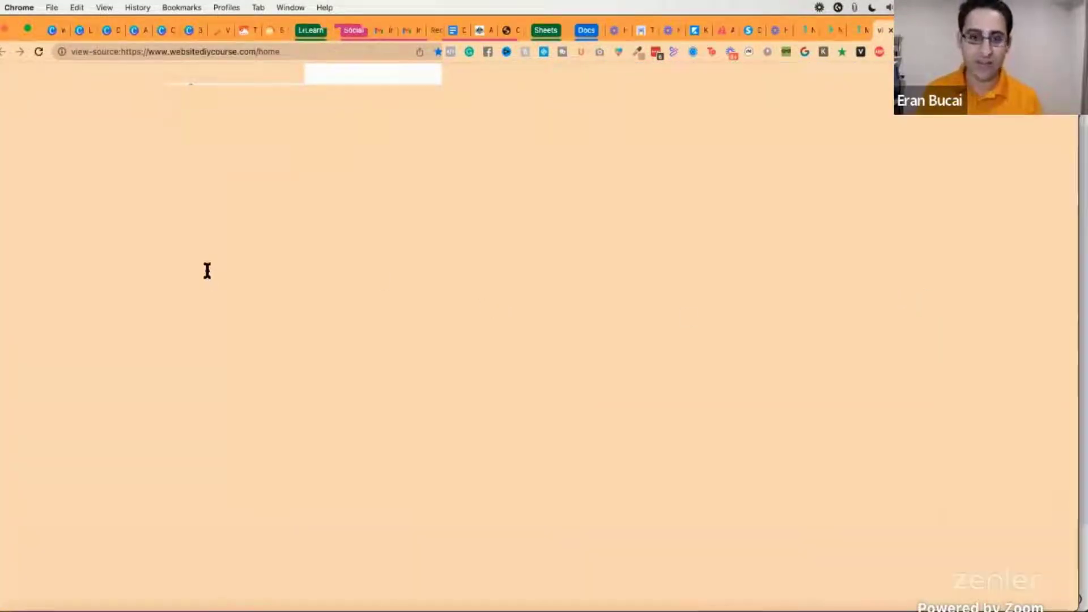
{"action": "scroll", "coordinate": [211, 272], "scroll_direction": "down", "scroll_amount": 10}
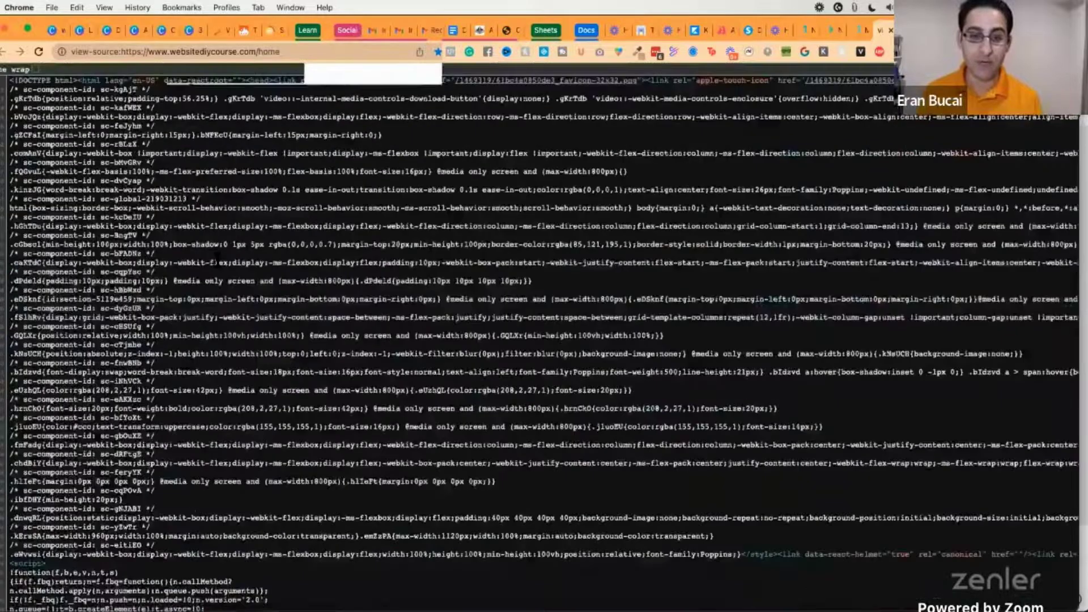
{"action": "scroll", "coordinate": [544, 340], "scroll_direction": "down", "scroll_amount": 10}
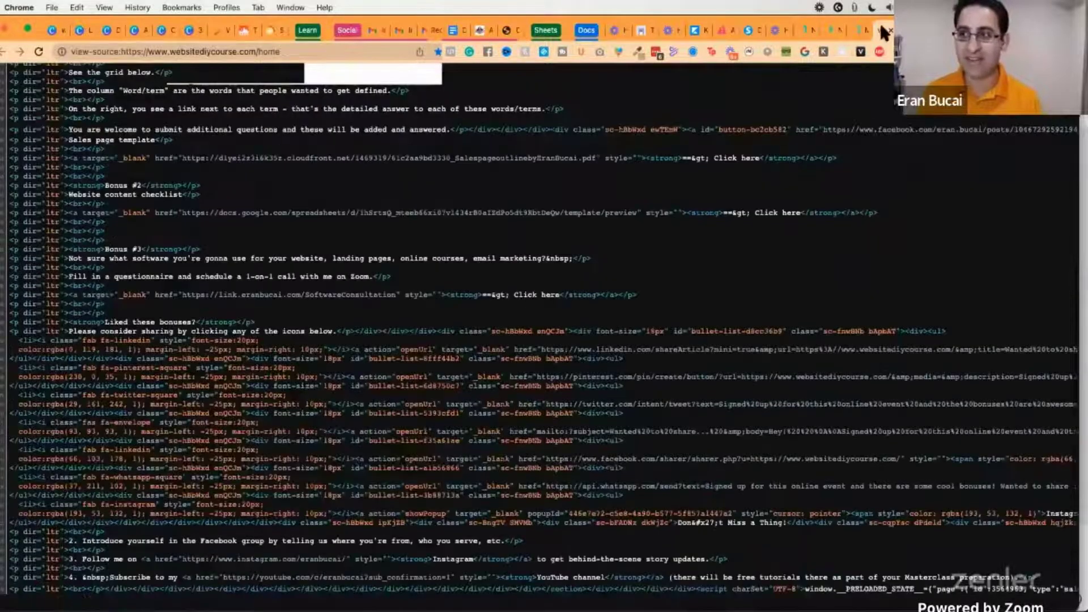
{"action": "scroll", "coordinate": [866, 170], "scroll_direction": "up", "scroll_amount": 2}
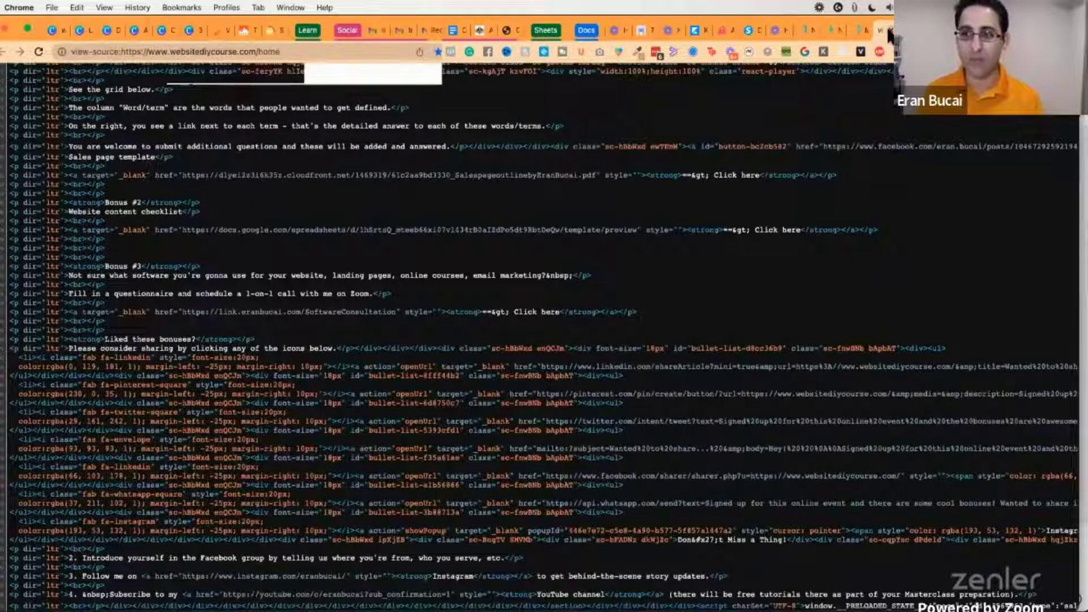
{"action": "left_click", "coordinate": [889, 34]}
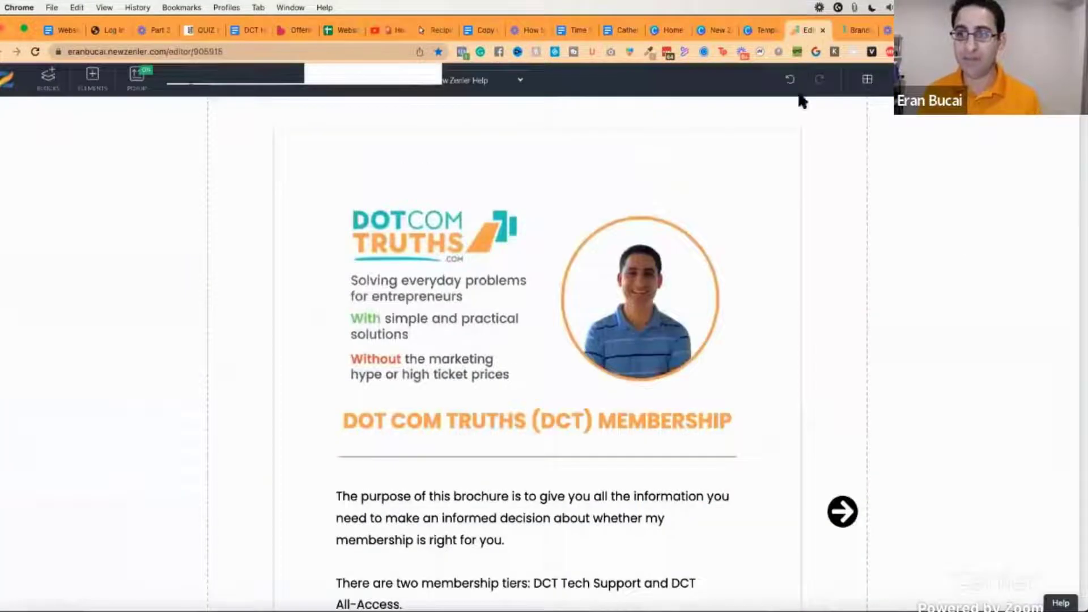
Scroll to the top of the New Zenler Help page in the editor.
{"action": "scroll", "coordinate": [899, 249], "scroll_direction": "up", "scroll_amount": 20}
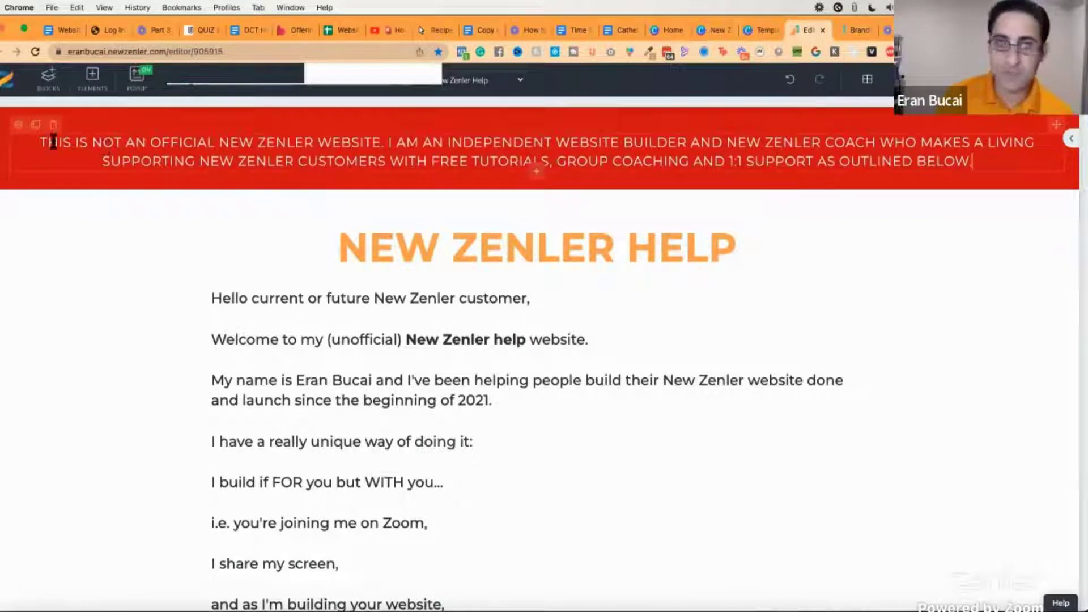
Try letter spacing 3 on the red banner, revert it to 1, and keep its text centred.
{"action": "left_click", "coordinate": [19, 129]}
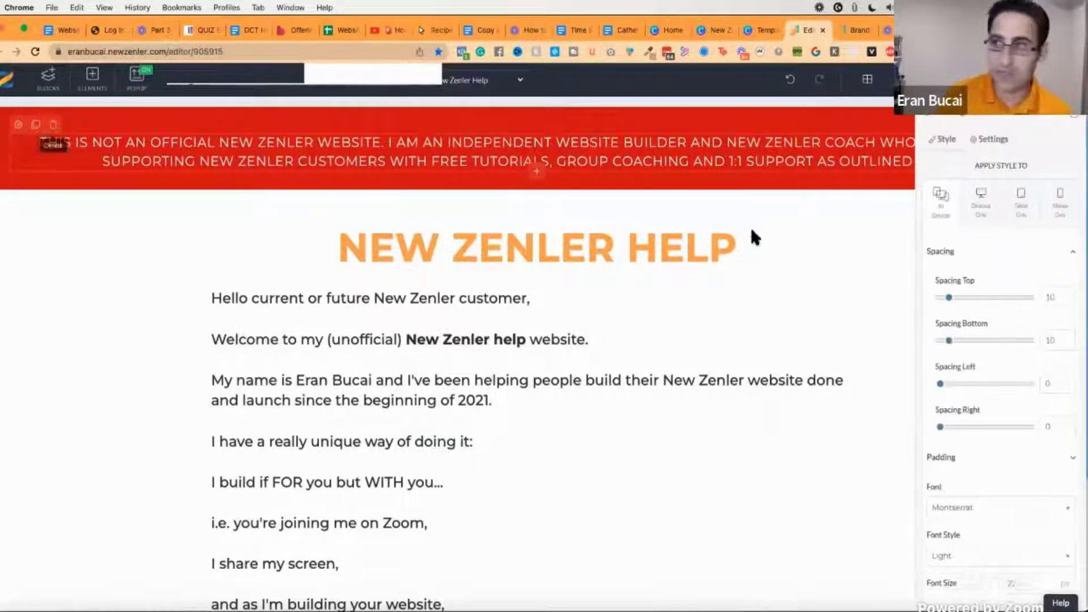
{"action": "scroll", "coordinate": [994, 289], "scroll_direction": "down", "scroll_amount": 8}
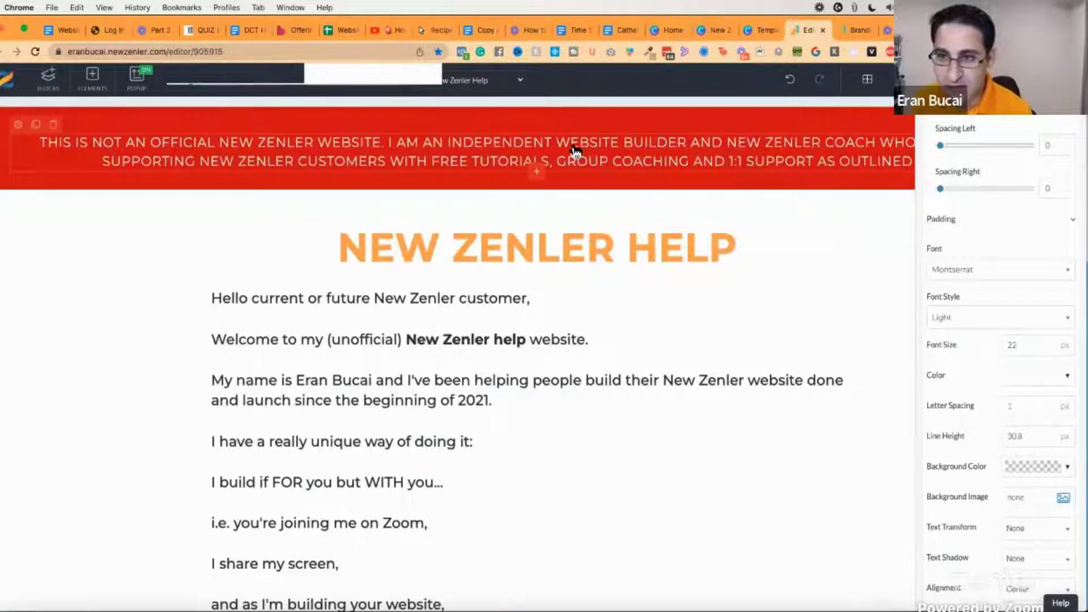
{"action": "left_click", "coordinate": [1046, 403]}
{"action": "left_click", "coordinate": [1047, 403]}
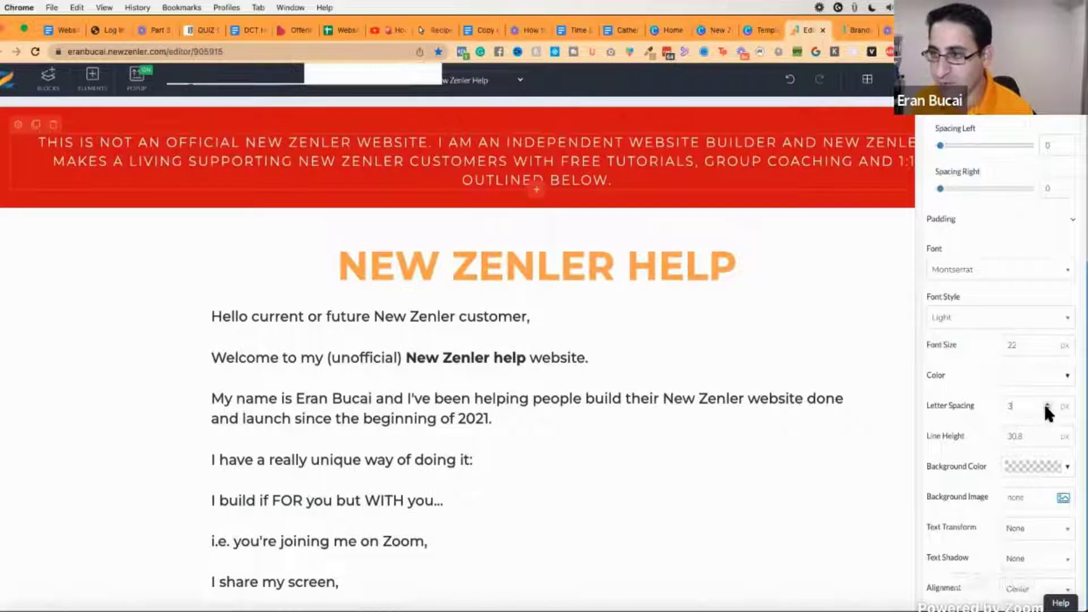
{"action": "key", "text": "ctrl+z"}
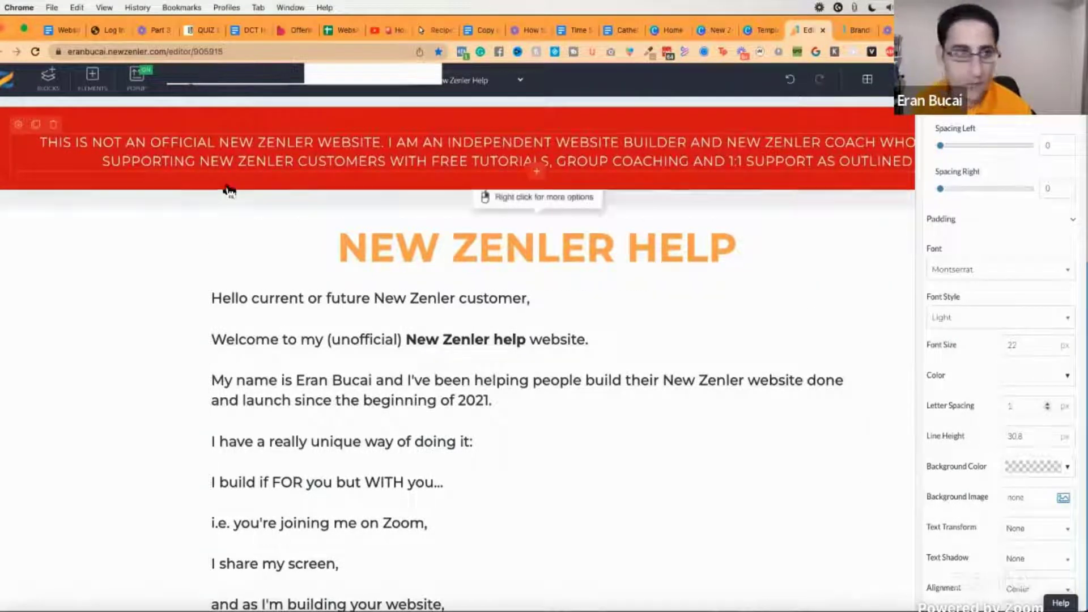
{"action": "scroll", "coordinate": [950, 343], "scroll_direction": "up", "scroll_amount": 5}
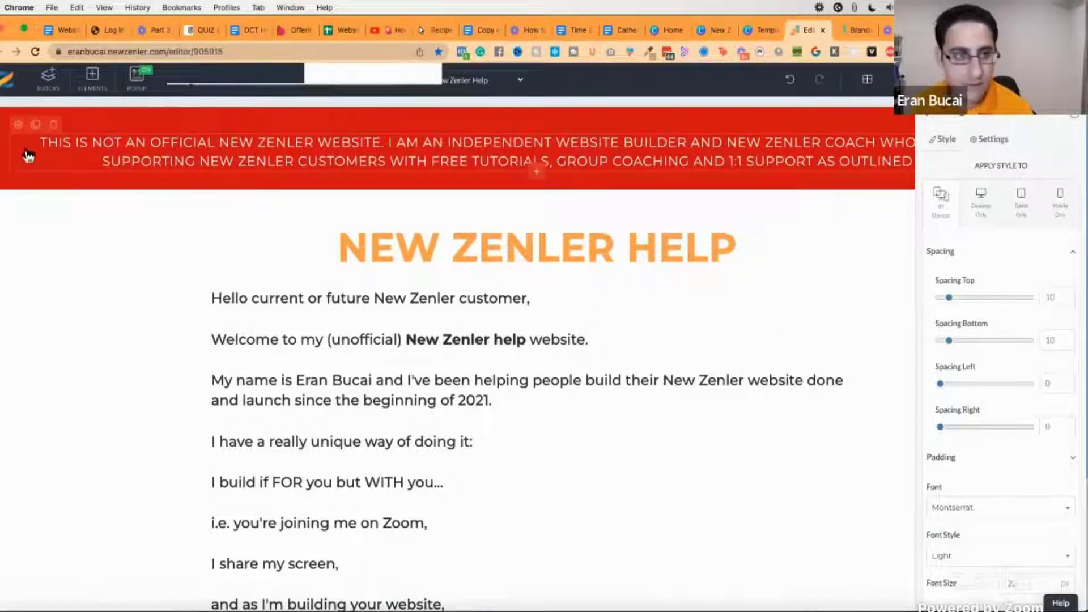
{"action": "scroll", "coordinate": [1014, 461], "scroll_direction": "down", "scroll_amount": 5}
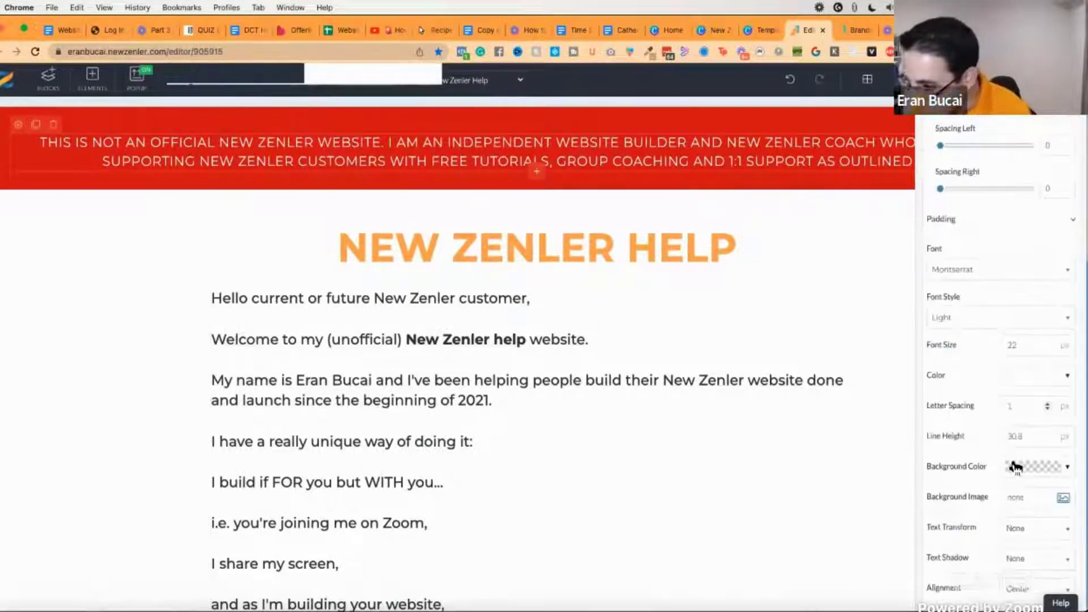
{"action": "left_click", "coordinate": [1023, 589]}
{"action": "left_click", "coordinate": [1017, 543]}
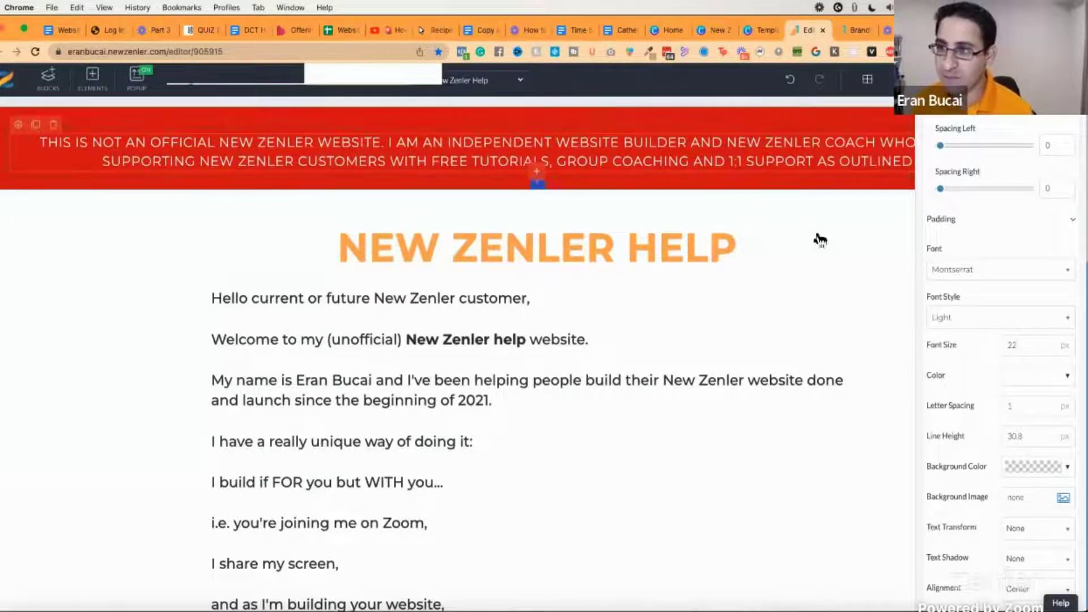
Save the help page edits with Save & Preview and view the live help page.
{"action": "left_click", "coordinate": [847, 26]}
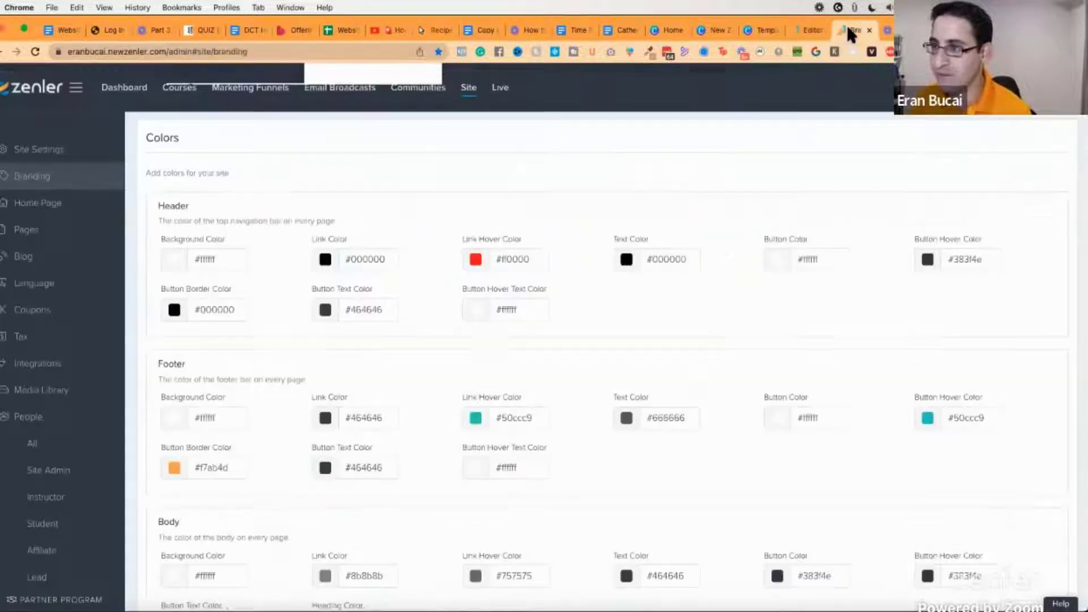
{"action": "left_click", "coordinate": [796, 30]}
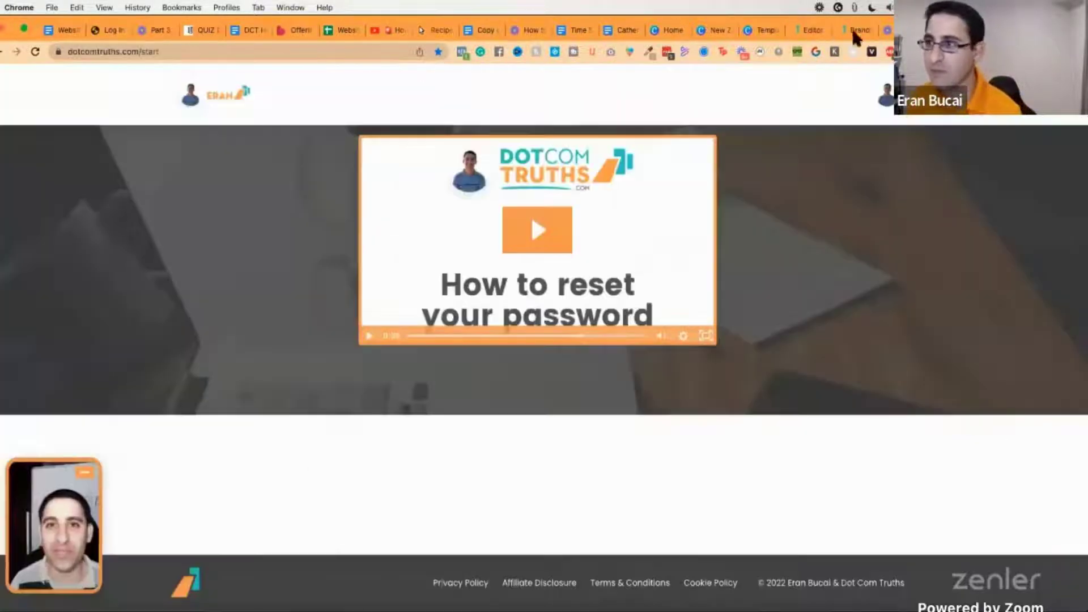
{"action": "left_click", "coordinate": [795, 28]}
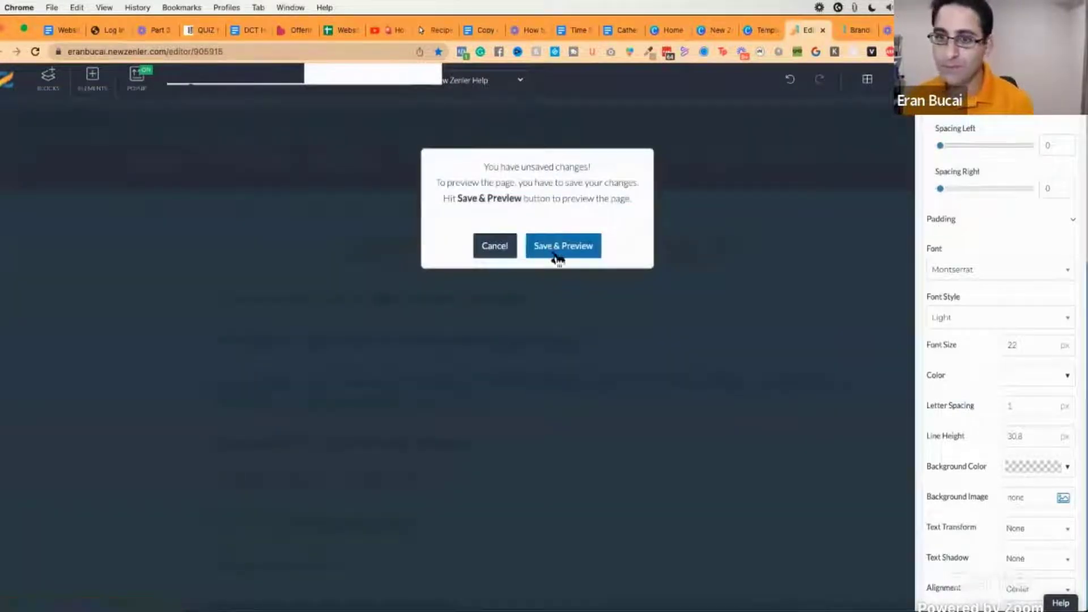
{"action": "left_click", "coordinate": [552, 253]}
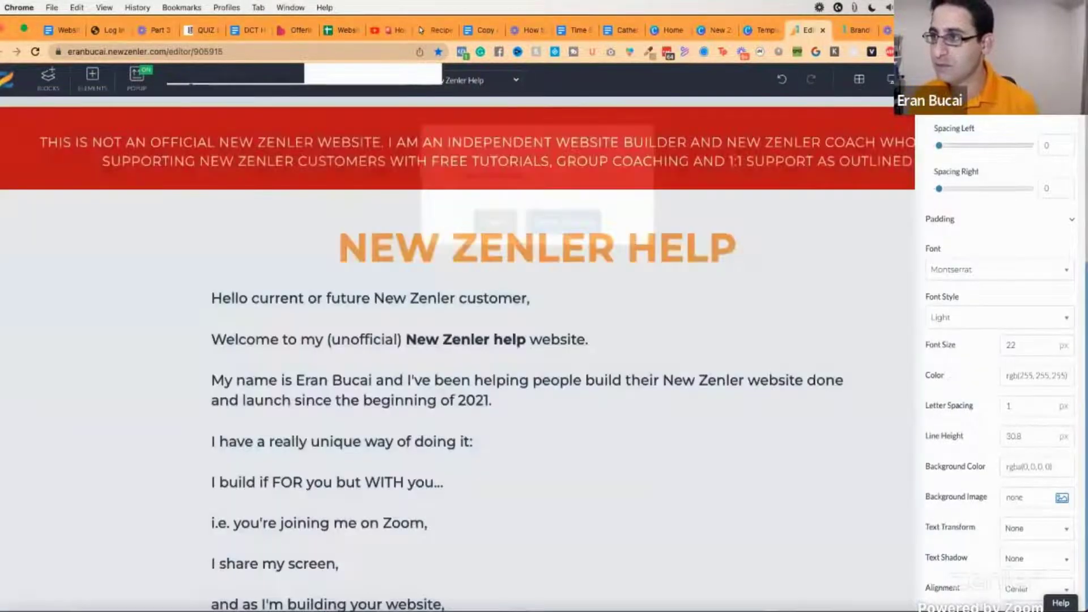
{"action": "left_click", "coordinate": [875, 28]}
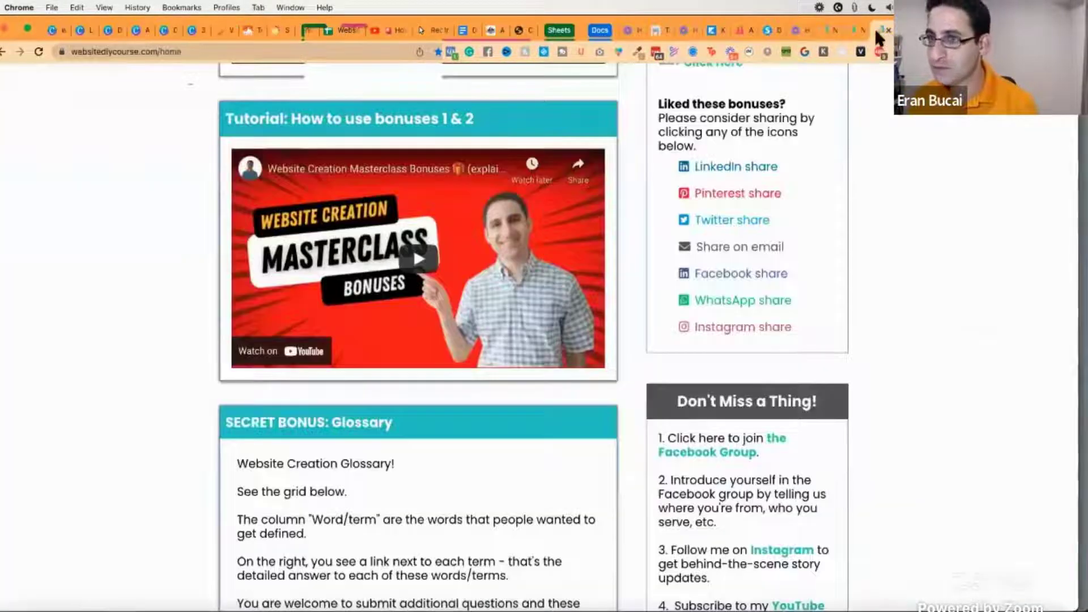
{"action": "left_click", "coordinate": [823, 29]}
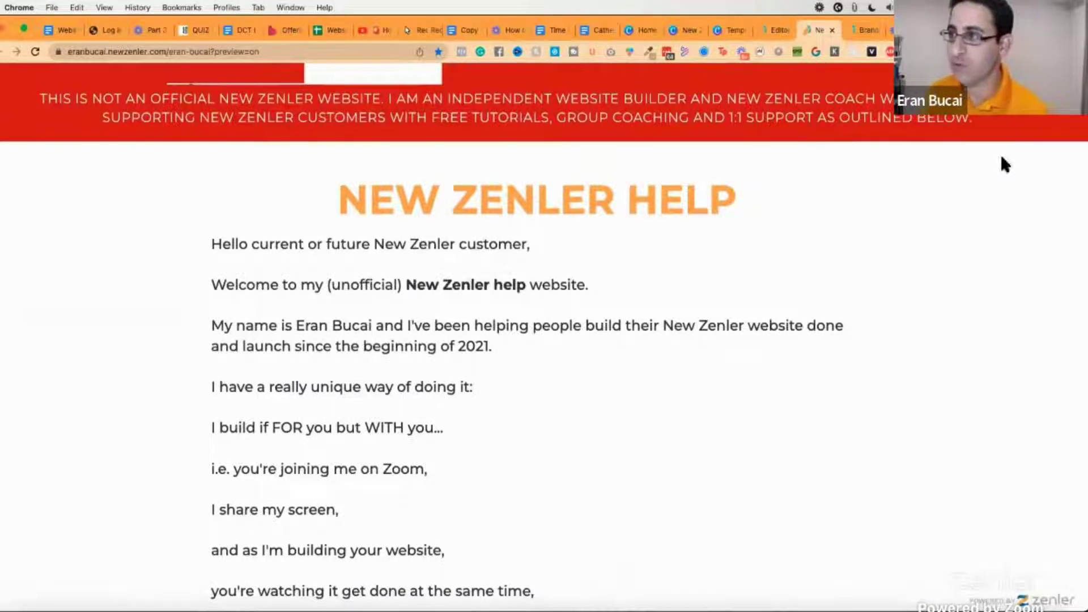
Verify the banner font (Montserrat 300, 22px) and heading font (Montserrat 700, 66px), then return to the editor.
{"action": "left_click", "coordinate": [751, 122]}
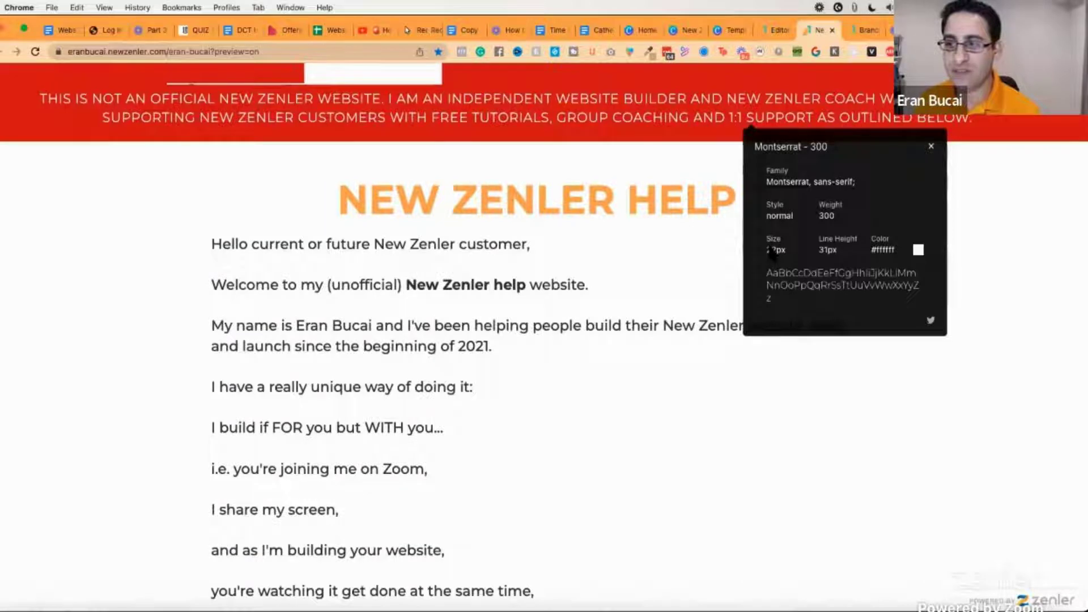
{"action": "left_click", "coordinate": [688, 197]}
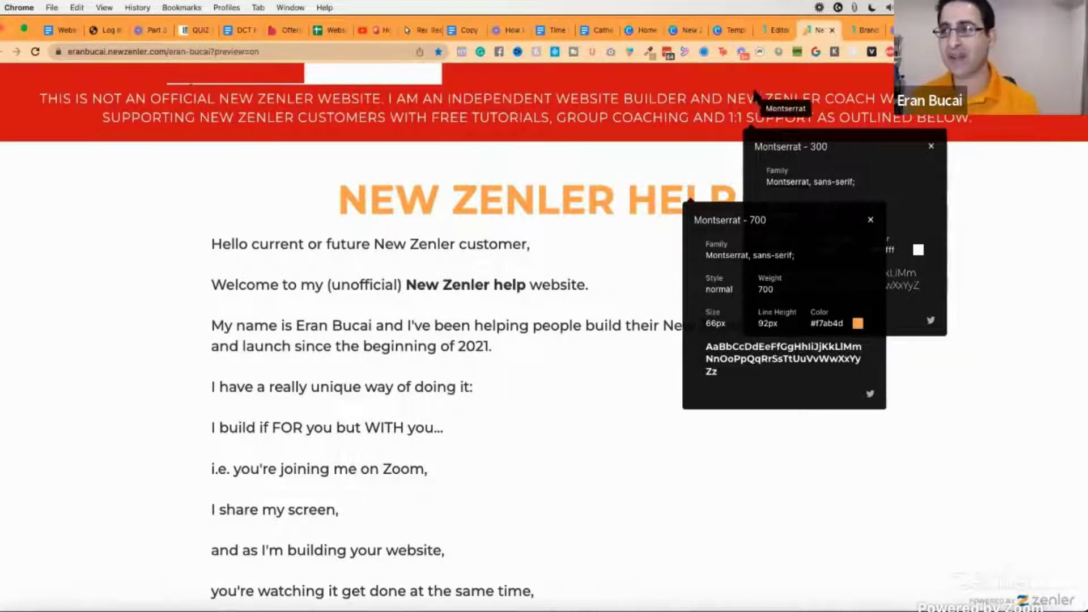
{"action": "key", "text": "Escape"}
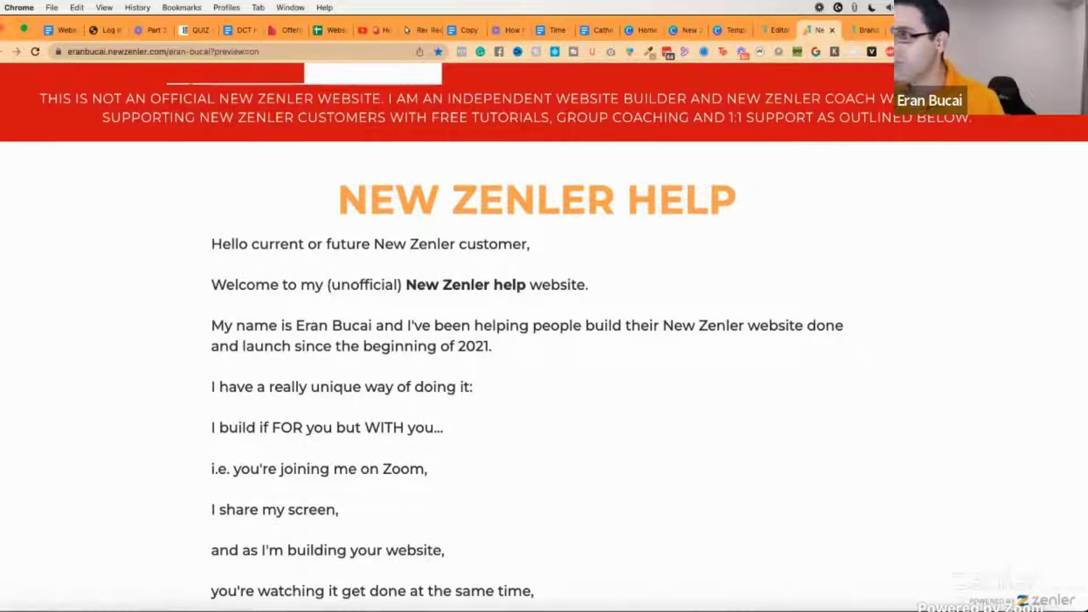
{"action": "key", "text": "super+grave"}
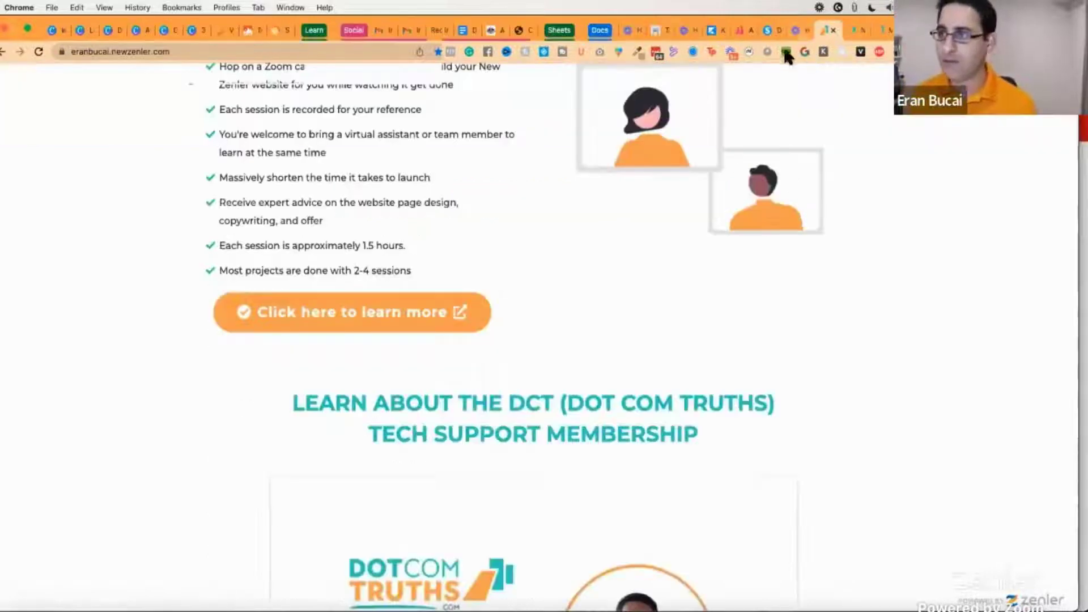
{"action": "key", "text": "super+grave"}
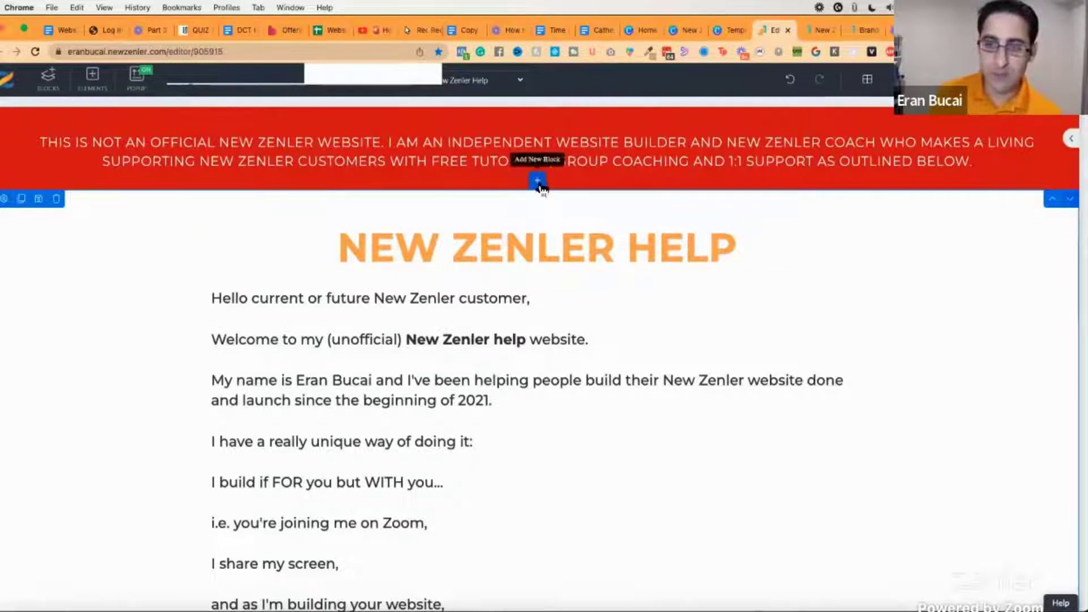
{"action": "left_click", "coordinate": [537, 181]}
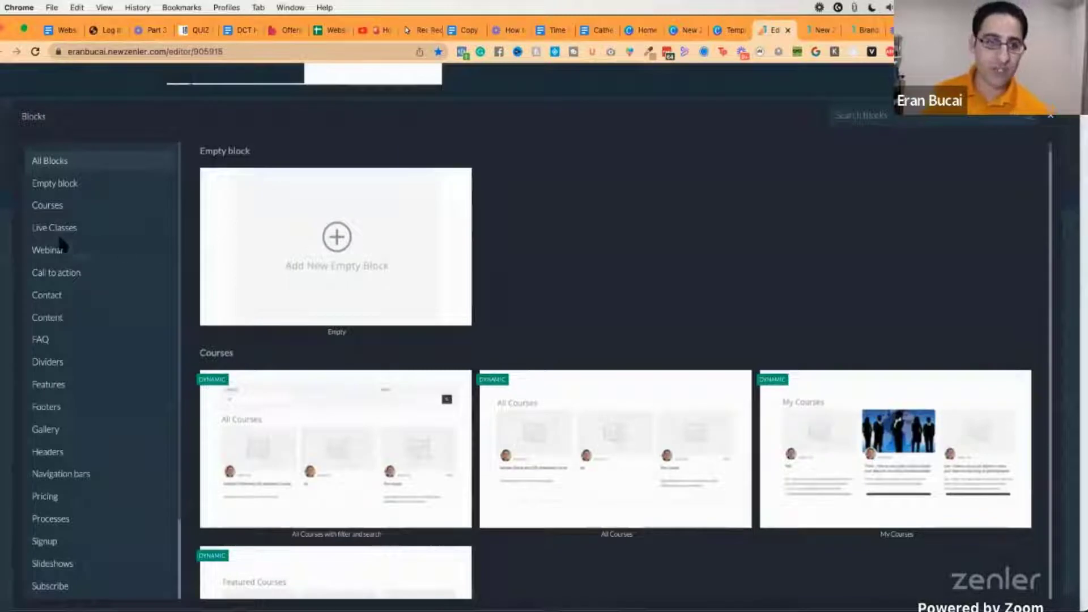
{"action": "scroll", "coordinate": [60, 231], "scroll_direction": "down", "scroll_amount": 2}
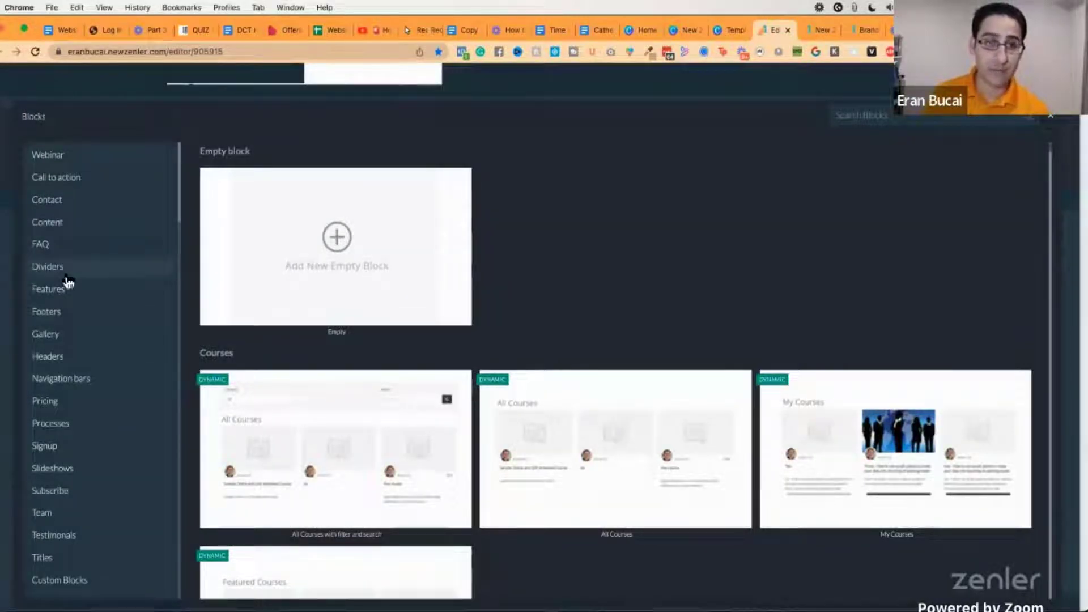
{"action": "left_click", "coordinate": [332, 235]}
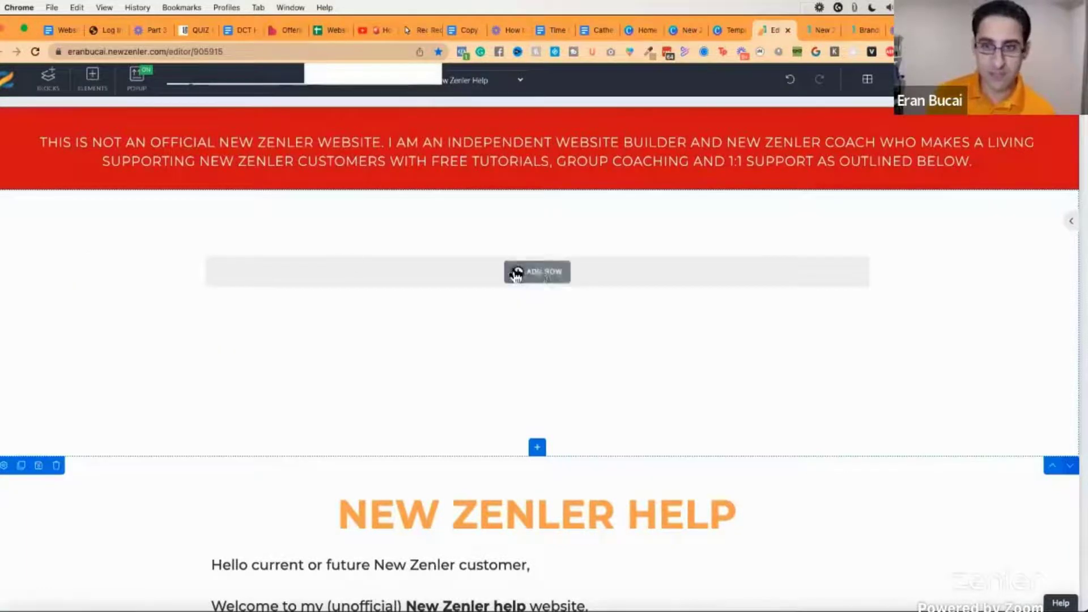
{"action": "left_click", "coordinate": [539, 274]}
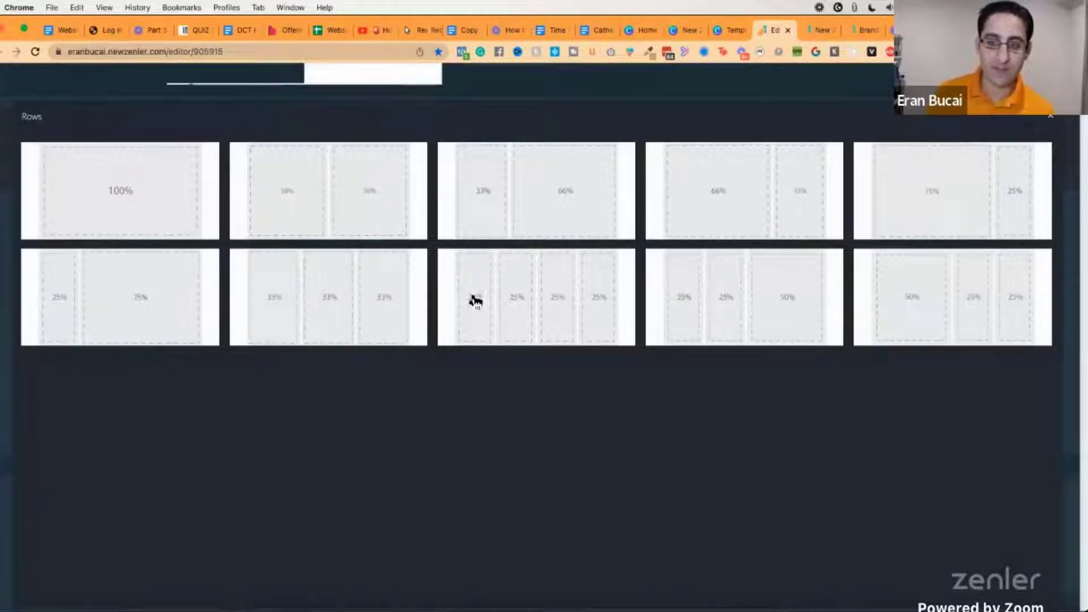
{"action": "left_click", "coordinate": [1049, 121]}
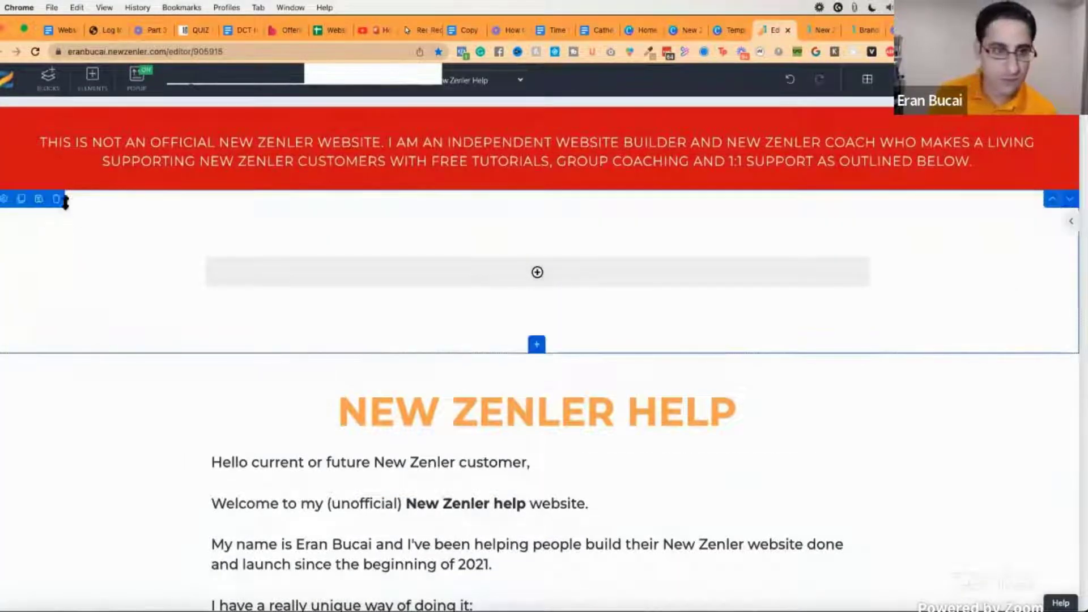
{"action": "left_click", "coordinate": [56, 198]}
{"action": "left_click", "coordinate": [560, 204]}
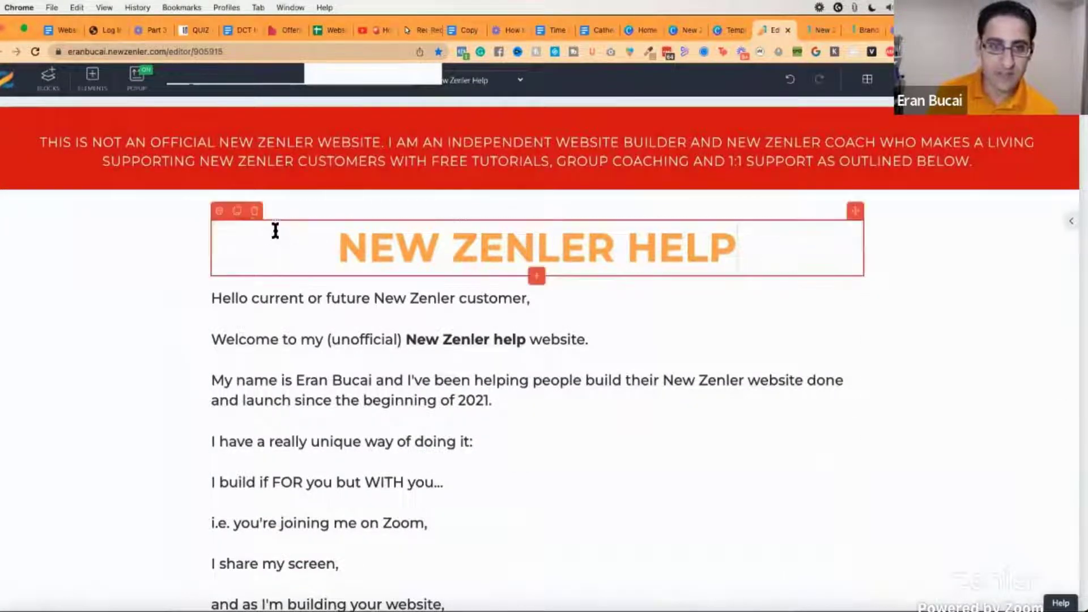
{"action": "left_click", "coordinate": [219, 211]}
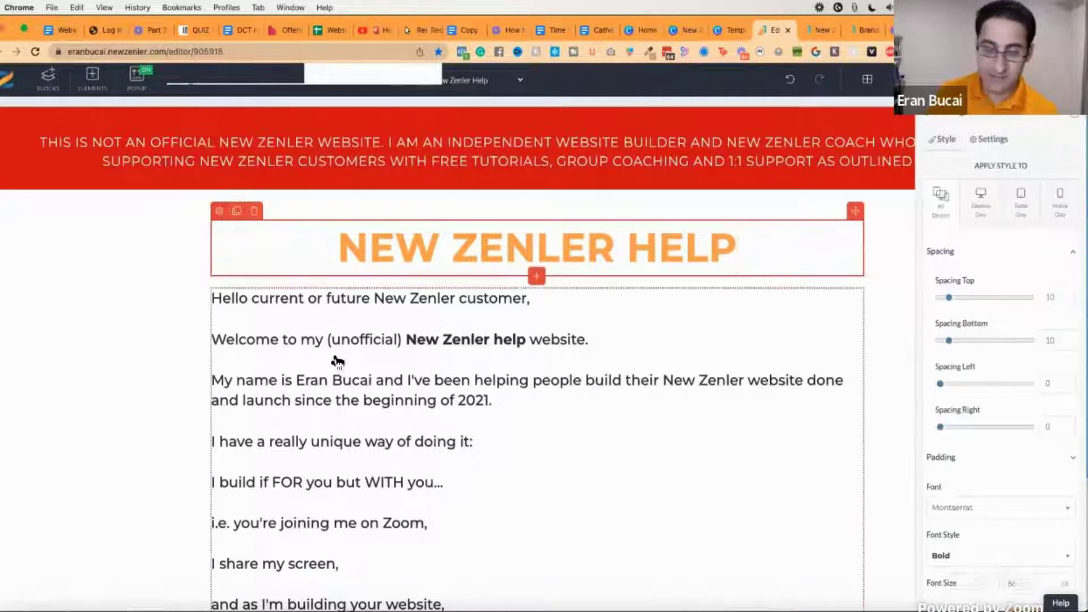
{"action": "left_click", "coordinate": [308, 339]}
{"action": "scroll", "coordinate": [235, 313], "scroll_direction": "down", "scroll_amount": 2}
{"action": "scroll", "coordinate": [235, 312], "scroll_direction": "down", "scroll_amount": 1}
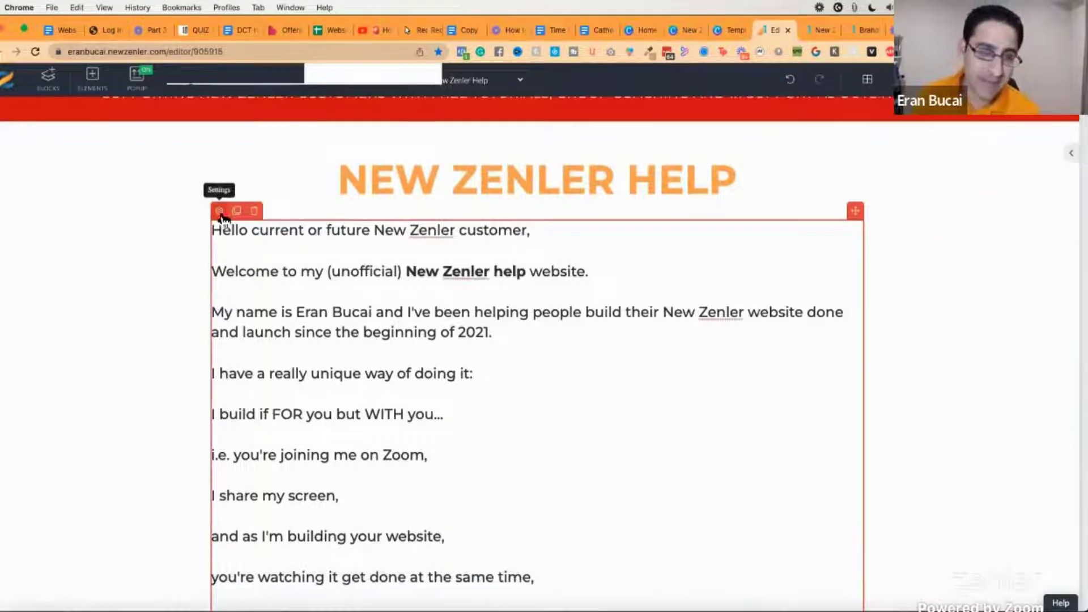
{"action": "scroll", "coordinate": [284, 284], "scroll_direction": "down", "scroll_amount": 7}
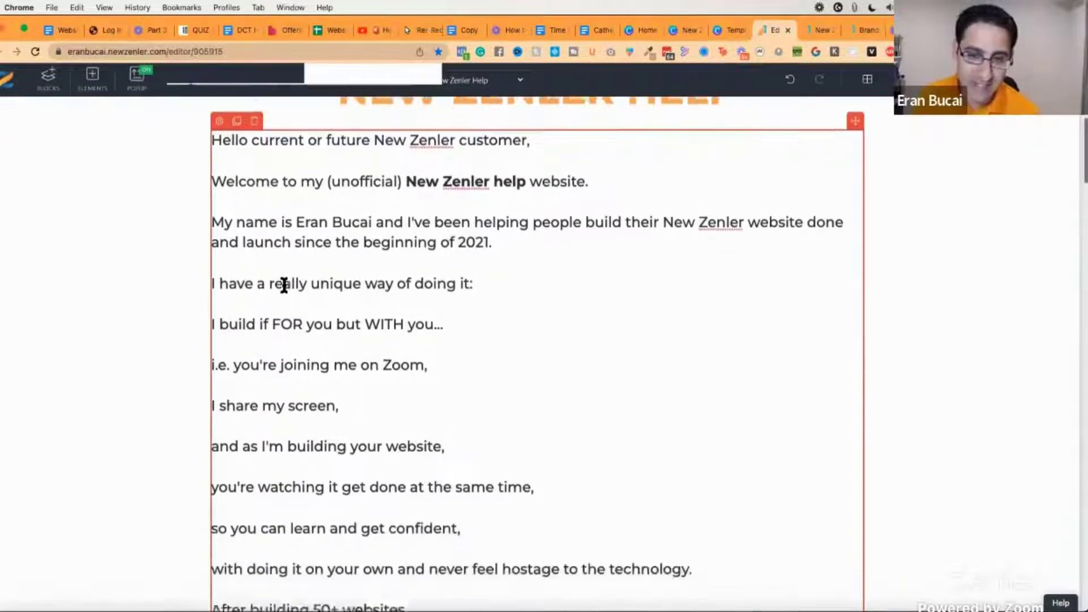
{"action": "scroll", "coordinate": [284, 284], "scroll_direction": "down", "scroll_amount": 12}
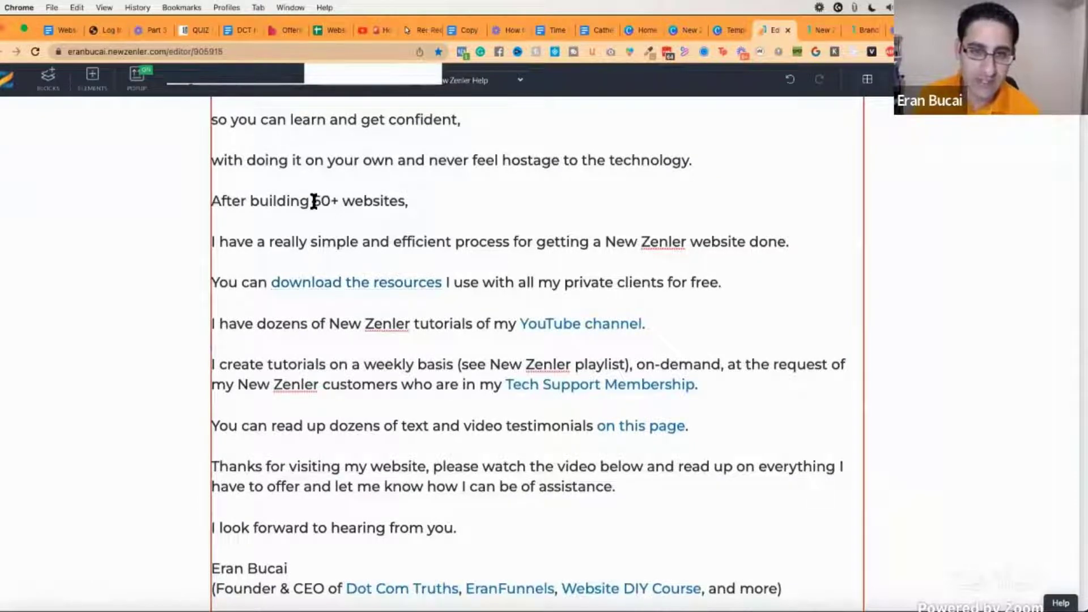
{"action": "left_click_drag", "start_coordinate": [313, 202], "coordinate": [403, 203]}
{"action": "left_click", "coordinate": [432, 230]}
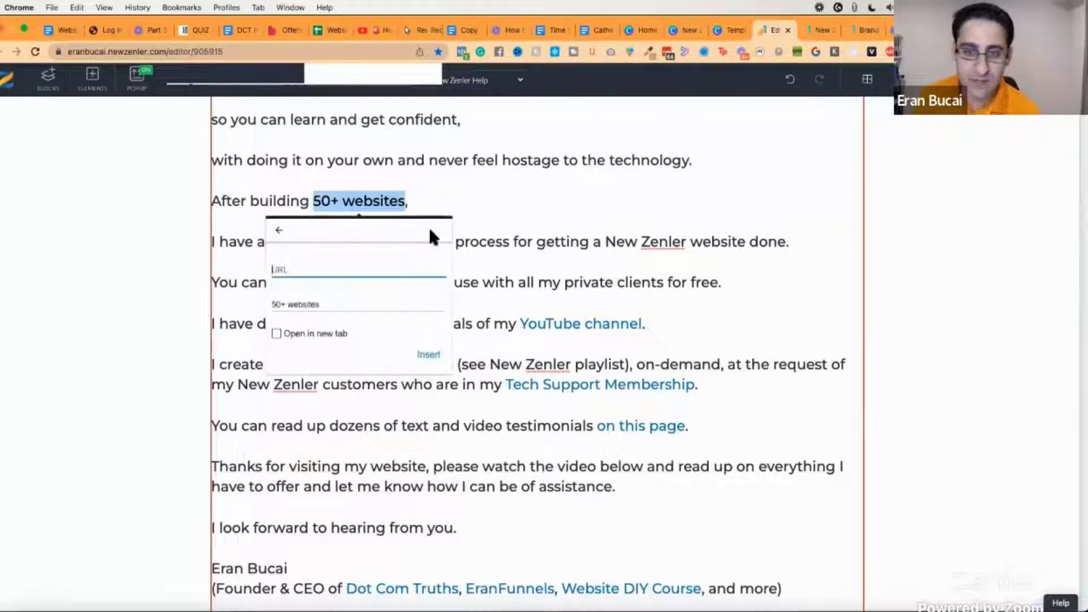
{"action": "left_click", "coordinate": [331, 270]}
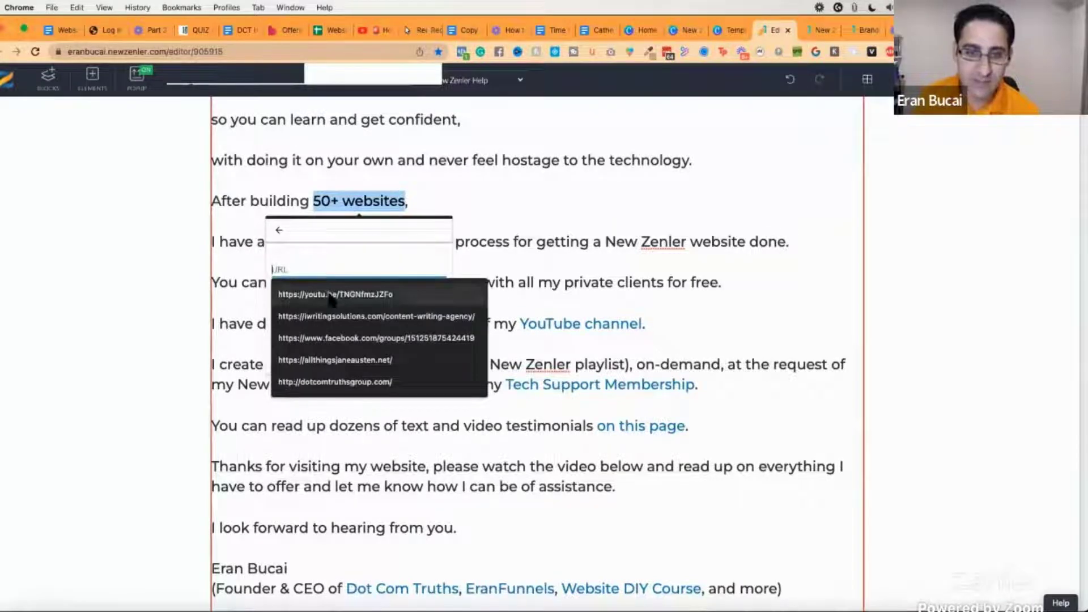
{"action": "left_click", "coordinate": [317, 293]}
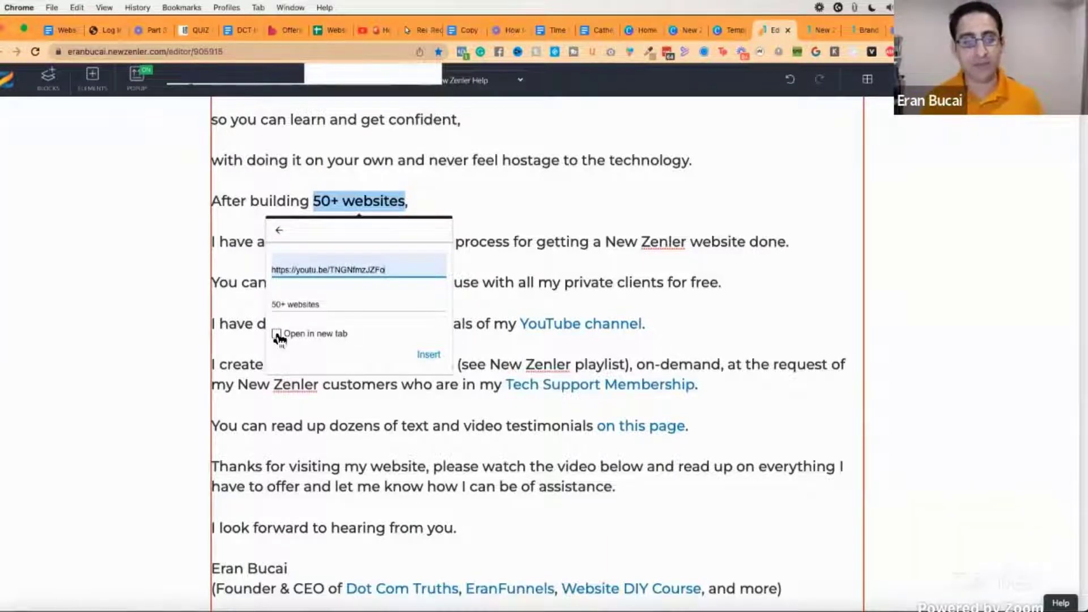
{"action": "left_click", "coordinate": [471, 208]}
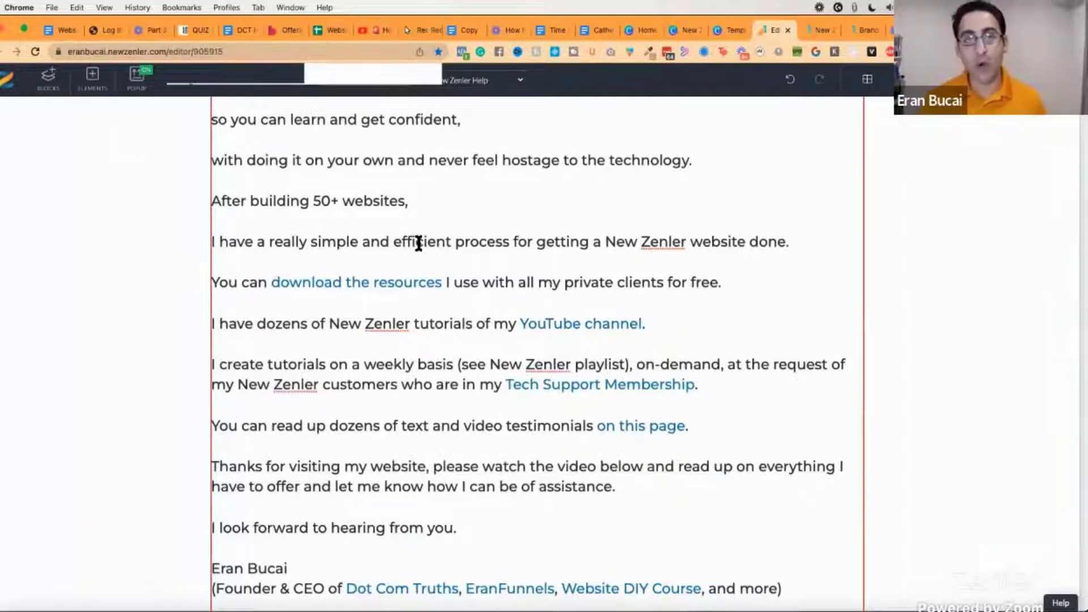
{"action": "scroll", "coordinate": [418, 243], "scroll_direction": "down", "scroll_amount": 1}
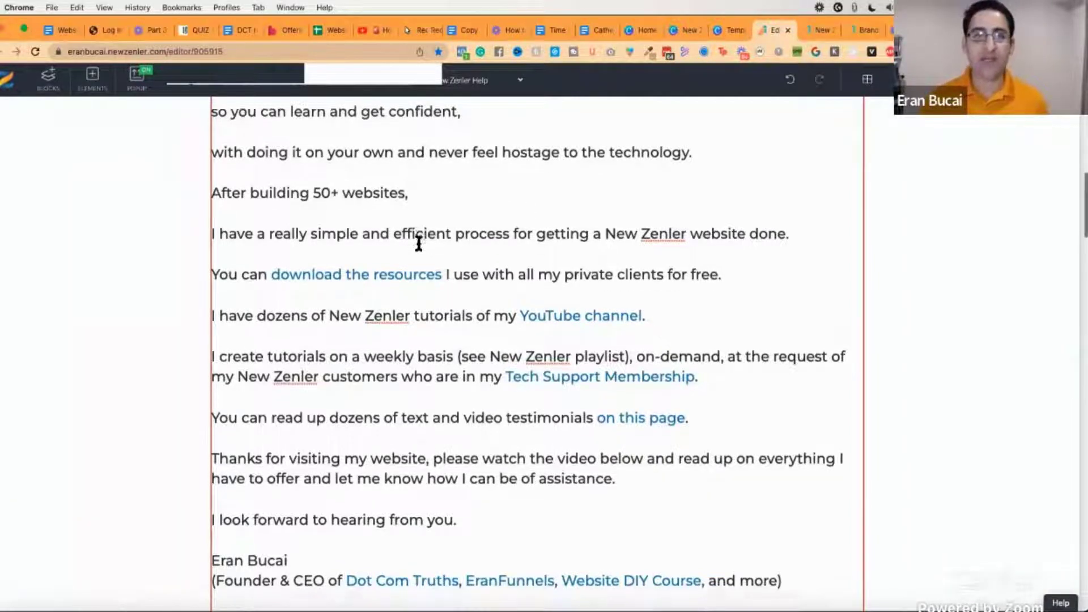
{"action": "scroll", "coordinate": [383, 181], "scroll_direction": "up", "scroll_amount": 2}
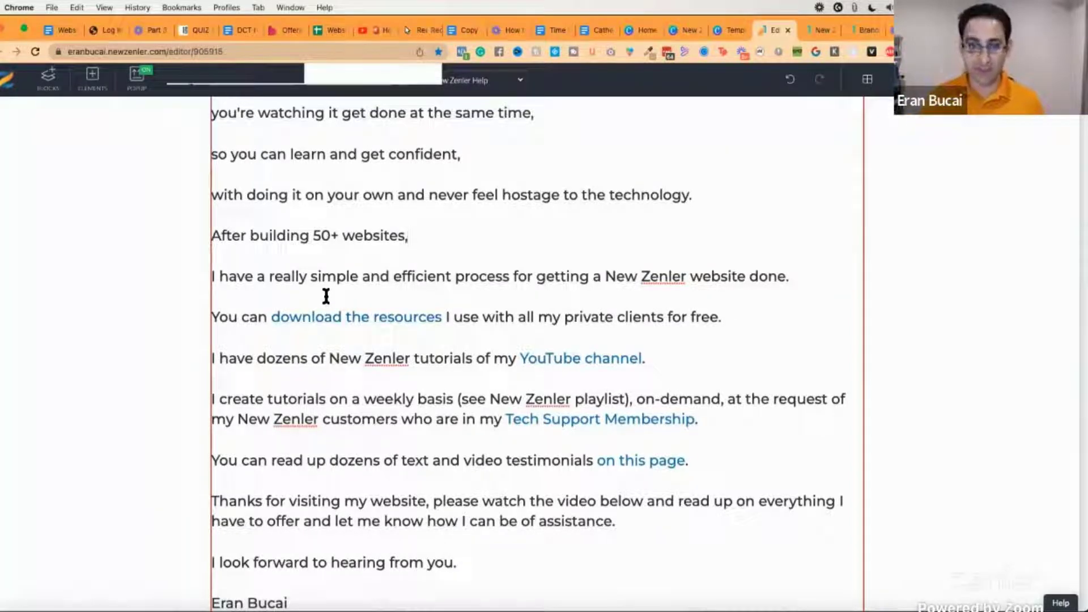
{"action": "scroll", "coordinate": [326, 295], "scroll_direction": "down", "scroll_amount": 5}
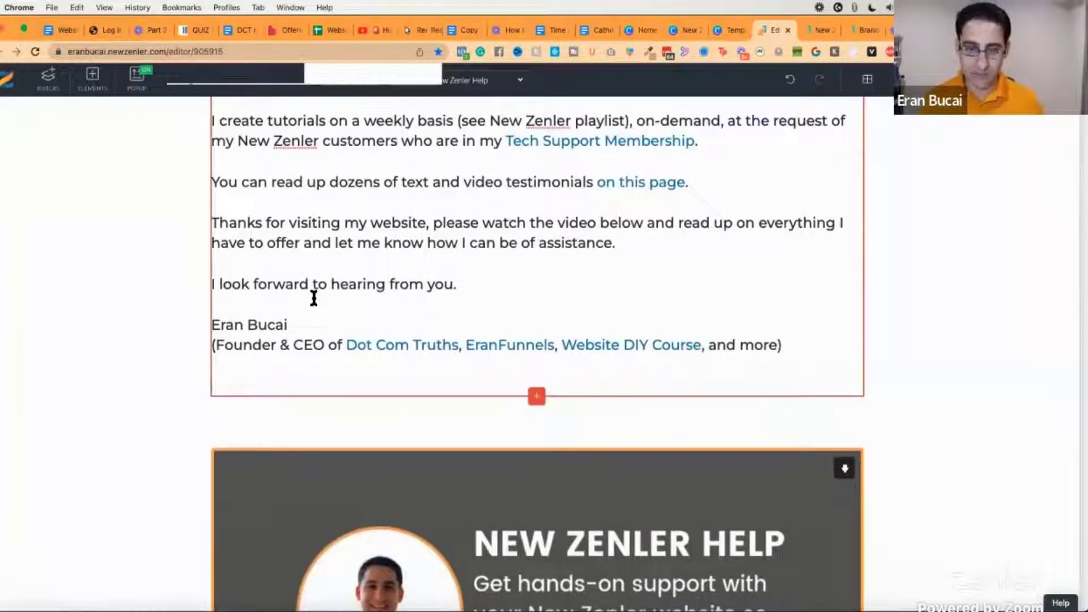
{"action": "scroll", "coordinate": [311, 379], "scroll_direction": "down", "scroll_amount": 1}
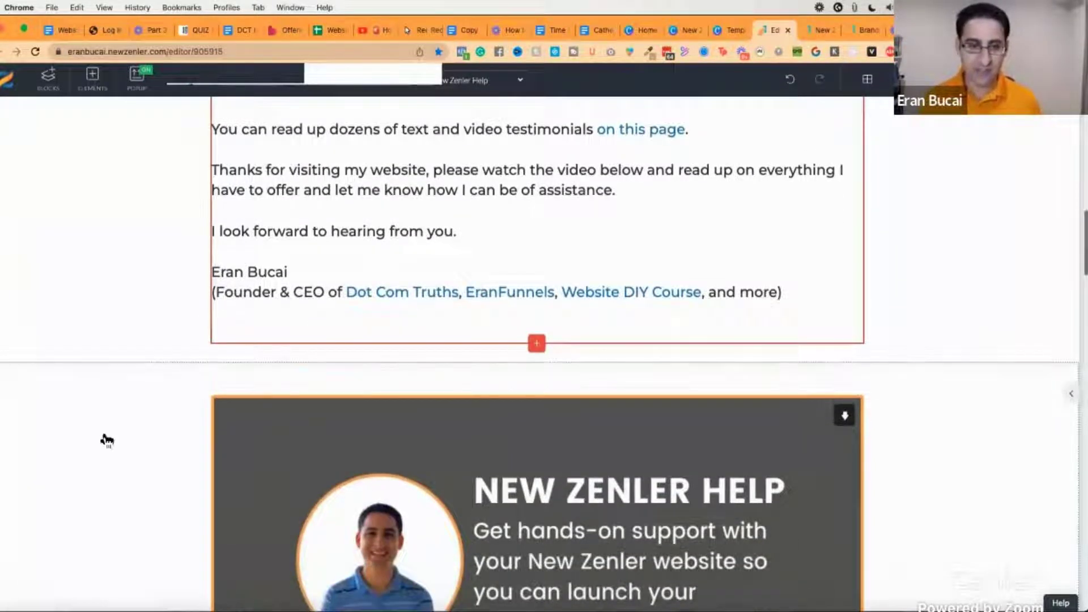
{"action": "scroll", "coordinate": [108, 438], "scroll_direction": "down", "scroll_amount": 5}
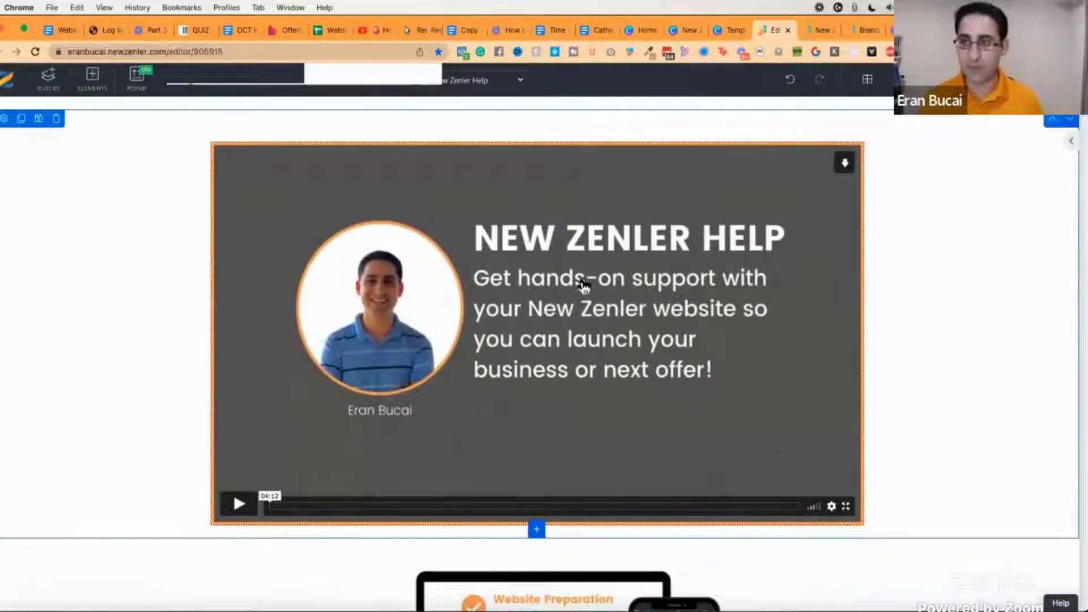
Open the Media Library and edit the settings of site welcome video.mp4.
{"action": "left_click", "coordinate": [820, 30]}
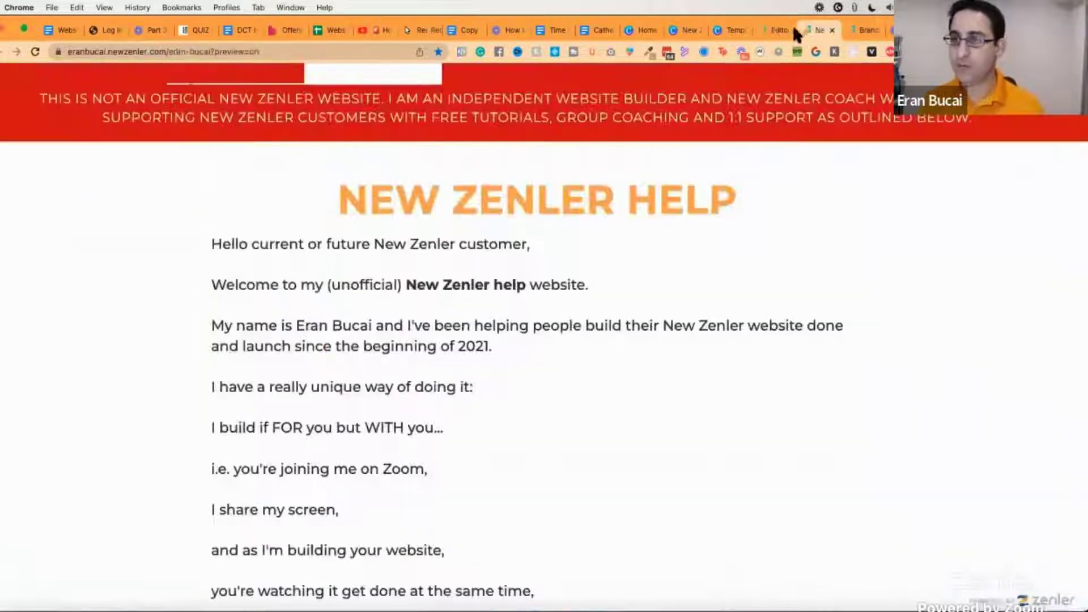
{"action": "left_click", "coordinate": [776, 31]}
{"action": "left_click", "coordinate": [819, 30]}
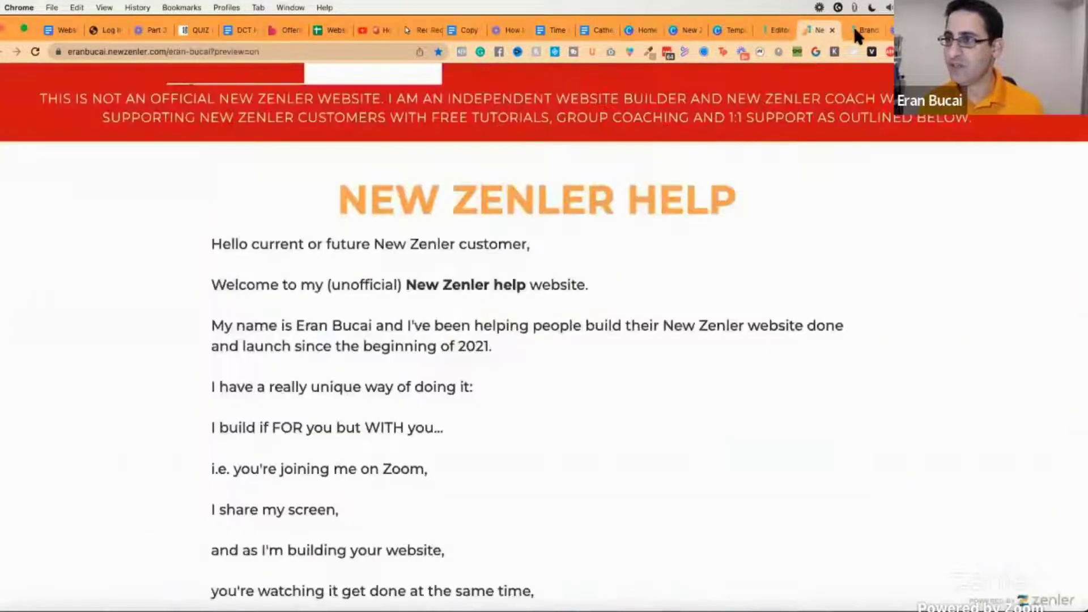
{"action": "left_click", "coordinate": [863, 30]}
{"action": "scroll", "coordinate": [813, 142], "scroll_direction": "up", "scroll_amount": 10}
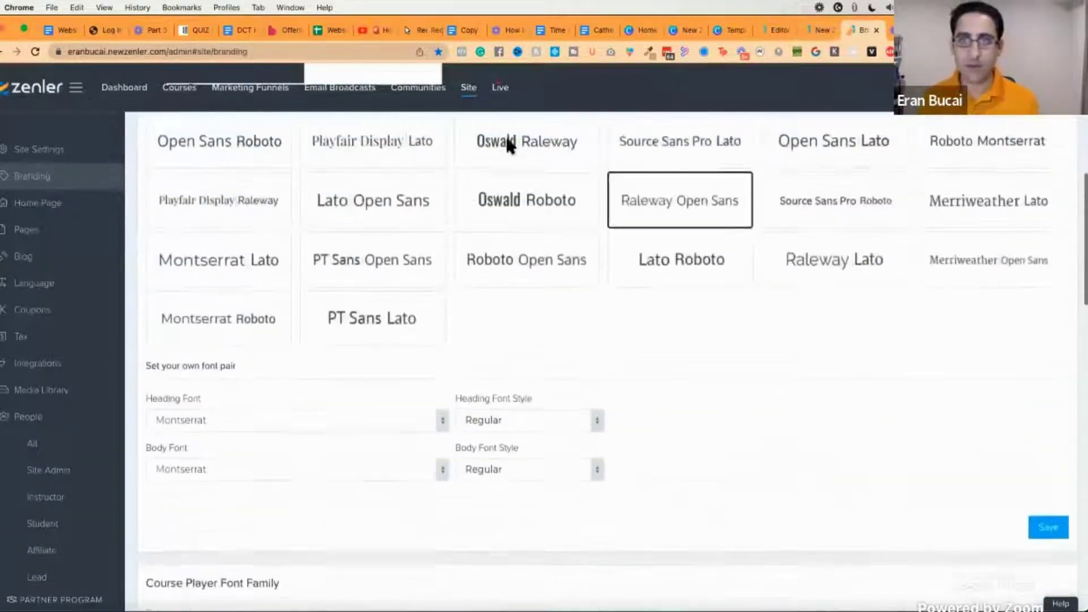
{"action": "left_click", "coordinate": [49, 390]}
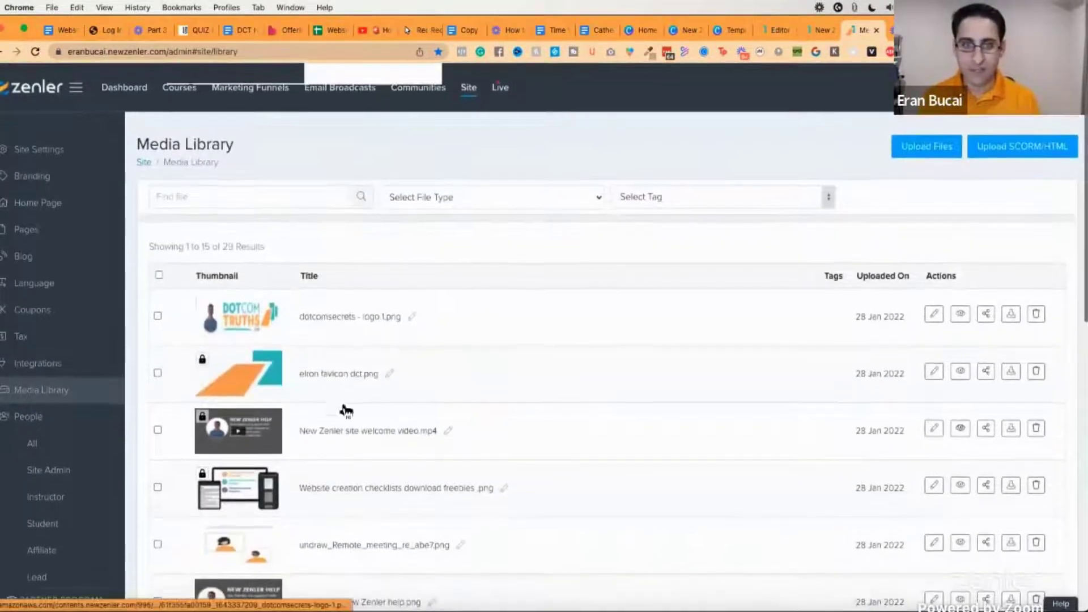
{"action": "left_click", "coordinate": [932, 429]}
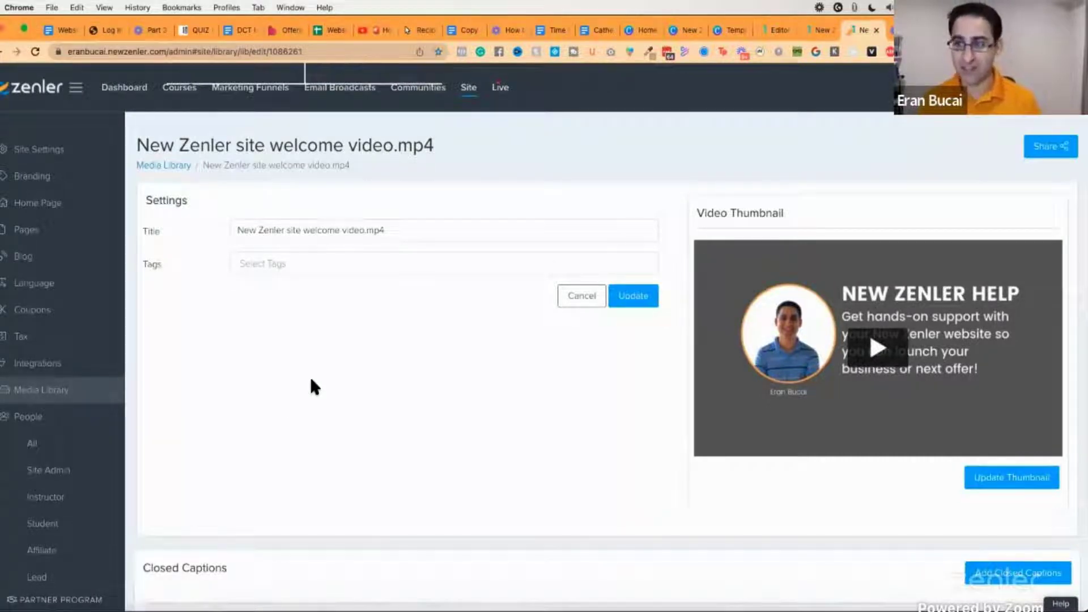
Open Update Video Thumbnail for the welcome video and close it without changes.
{"action": "scroll", "coordinate": [342, 383], "scroll_direction": "down", "scroll_amount": 3}
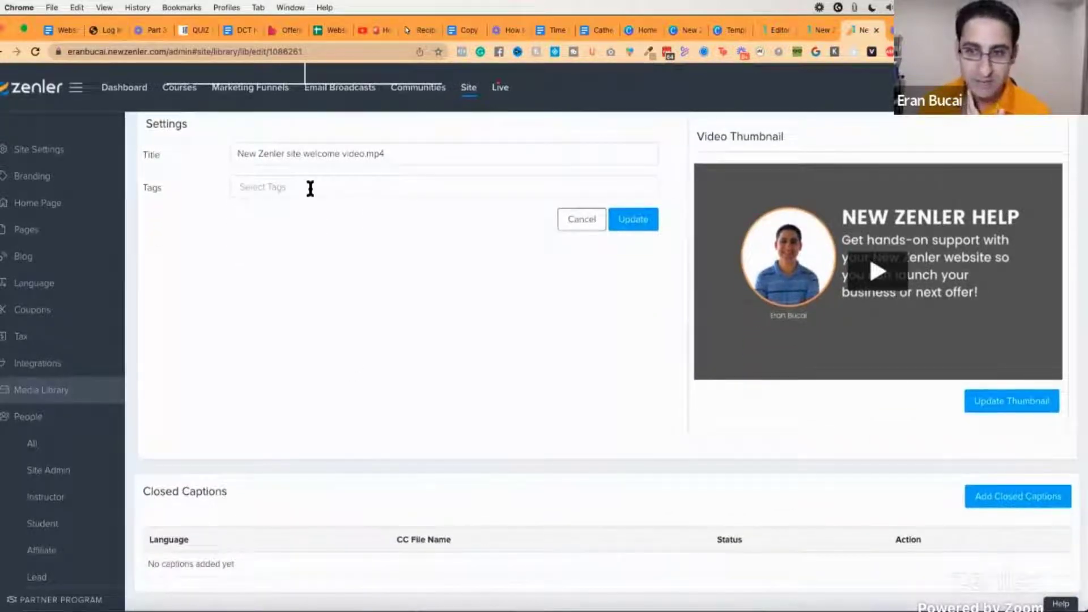
{"action": "left_click", "coordinate": [1005, 404]}
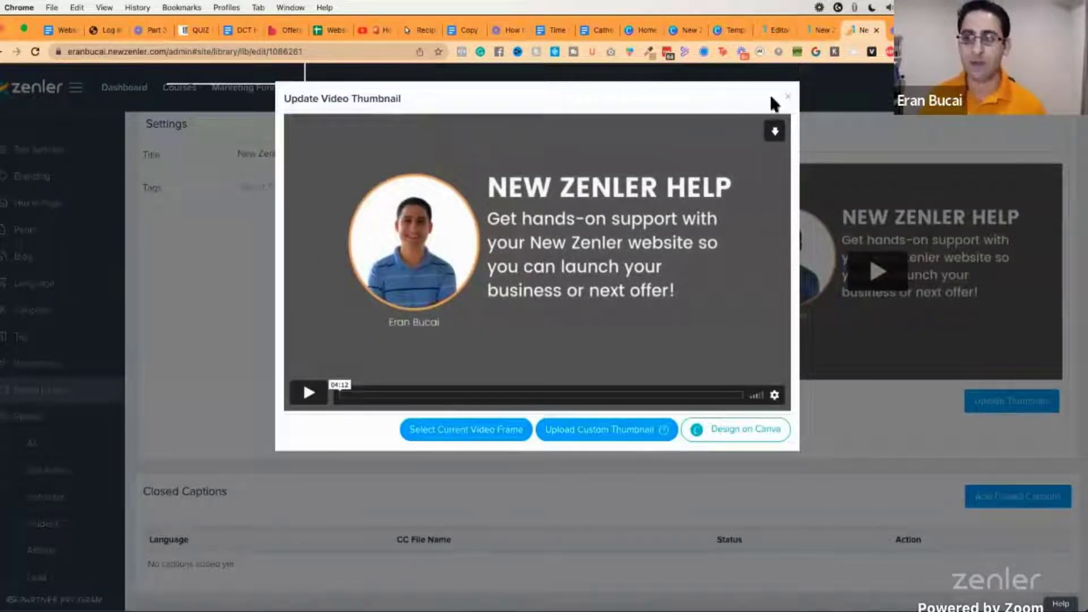
{"action": "left_click", "coordinate": [792, 100]}
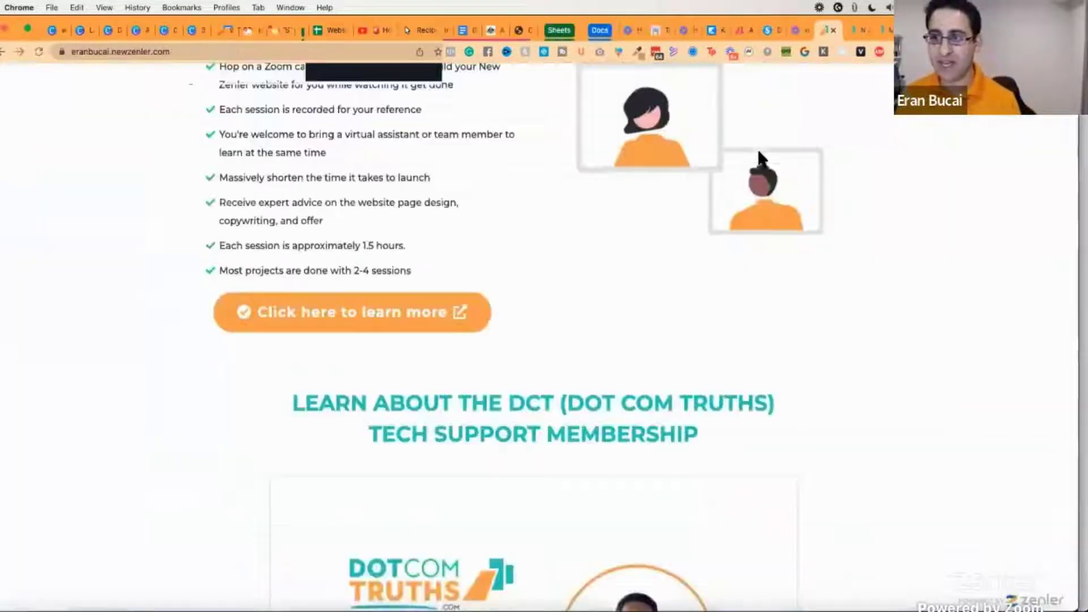
Scroll the live site page and move through the open tabs back to the New Zenler Help page.
{"action": "scroll", "coordinate": [757, 144], "scroll_direction": "up", "scroll_amount": 8}
{"action": "scroll", "coordinate": [747, 167], "scroll_direction": "up", "scroll_amount": 3}
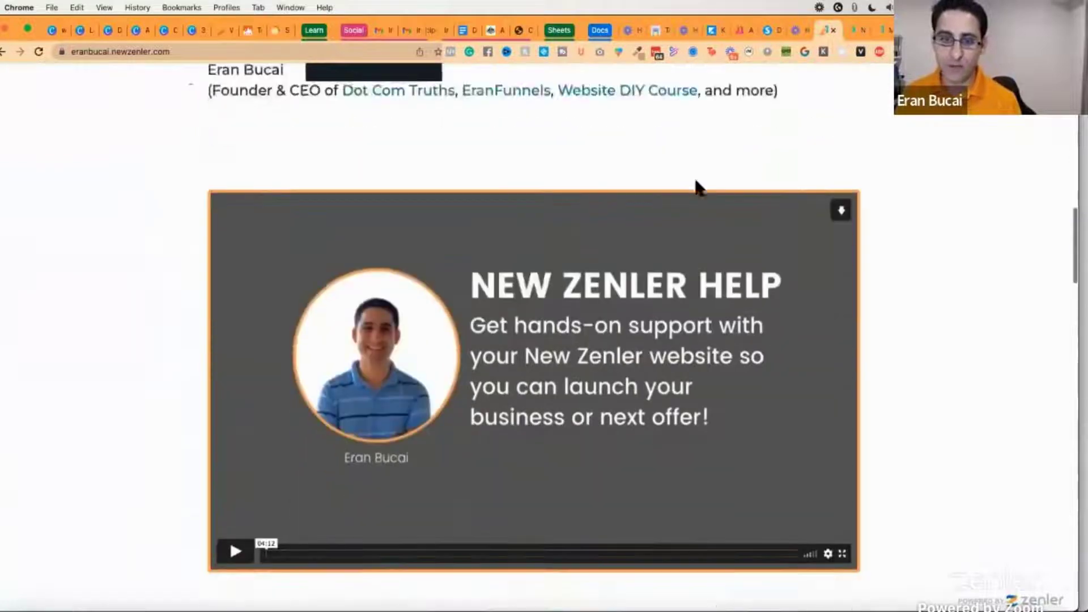
{"action": "scroll", "coordinate": [696, 187], "scroll_direction": "down", "scroll_amount": 2}
{"action": "scroll", "coordinate": [249, 214], "scroll_direction": "up", "scroll_amount": 10}
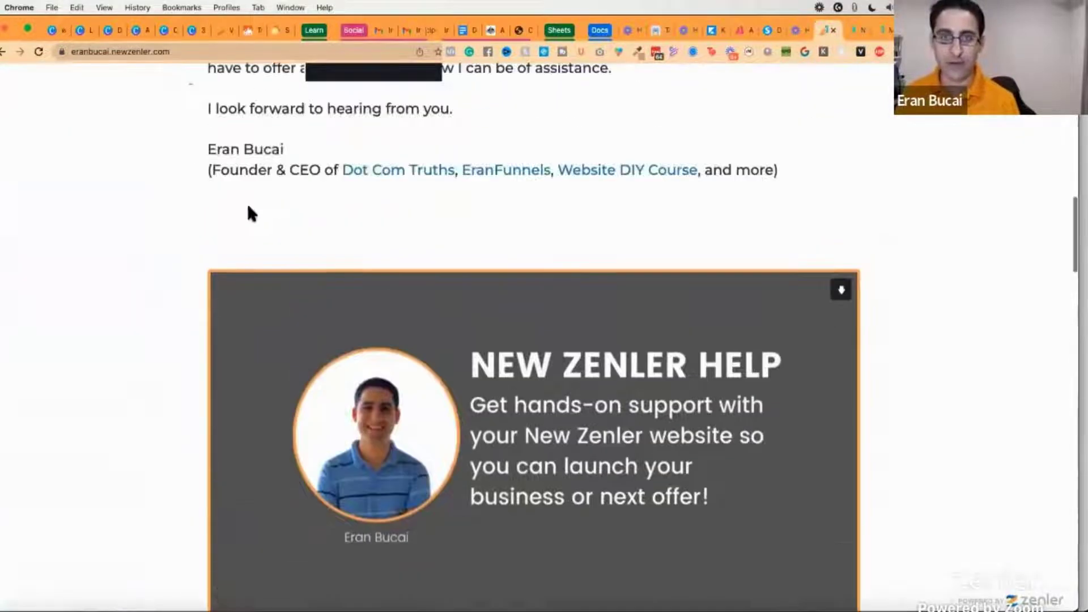
{"action": "scroll", "coordinate": [464, 274], "scroll_direction": "down", "scroll_amount": 9}
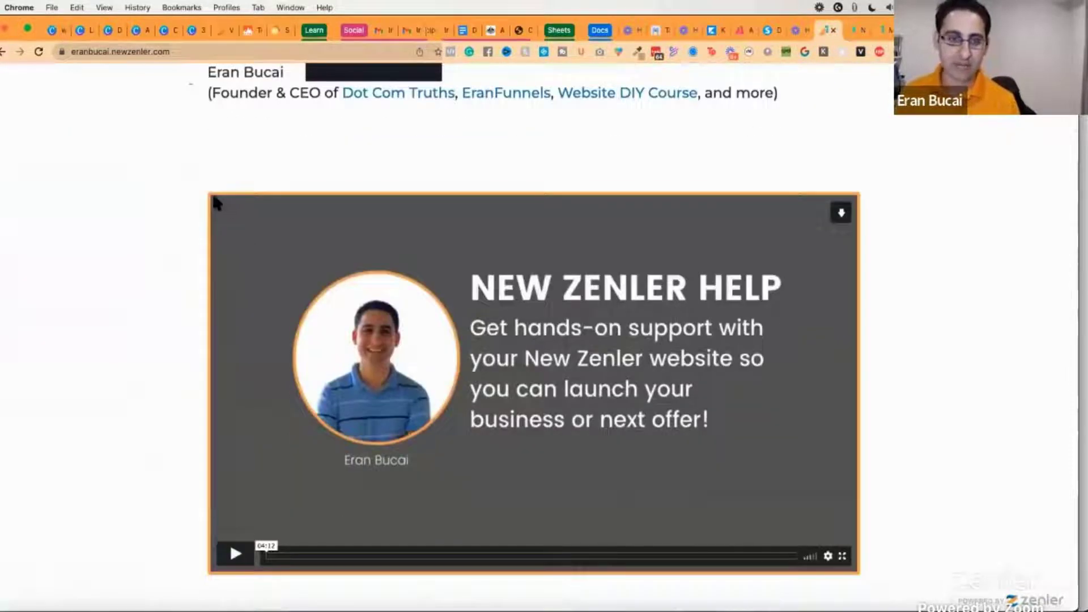
{"action": "left_click", "coordinate": [850, 29]}
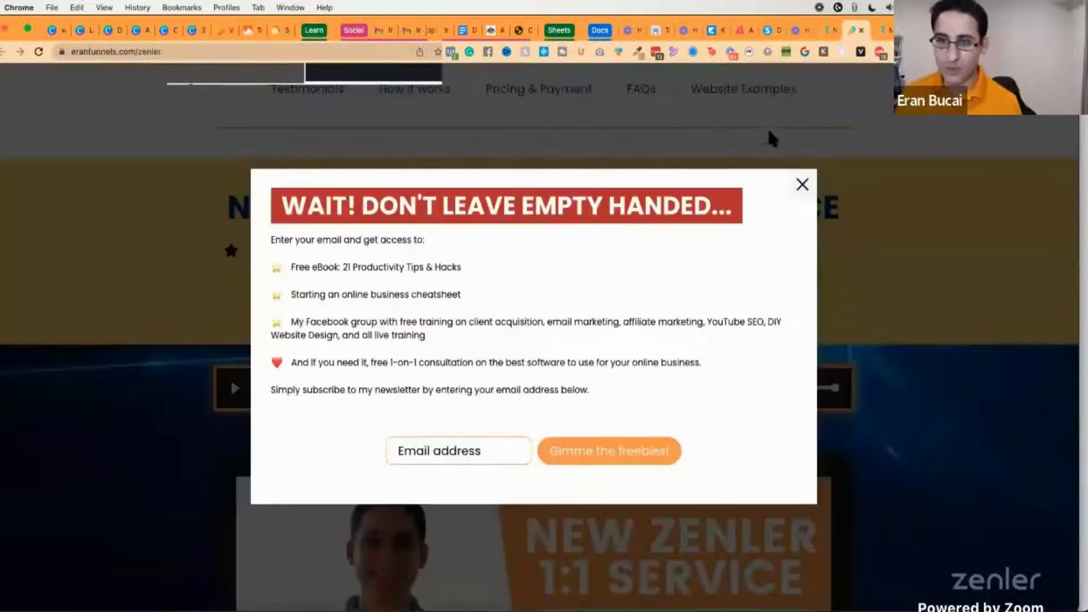
{"action": "left_click", "coordinate": [837, 32]}
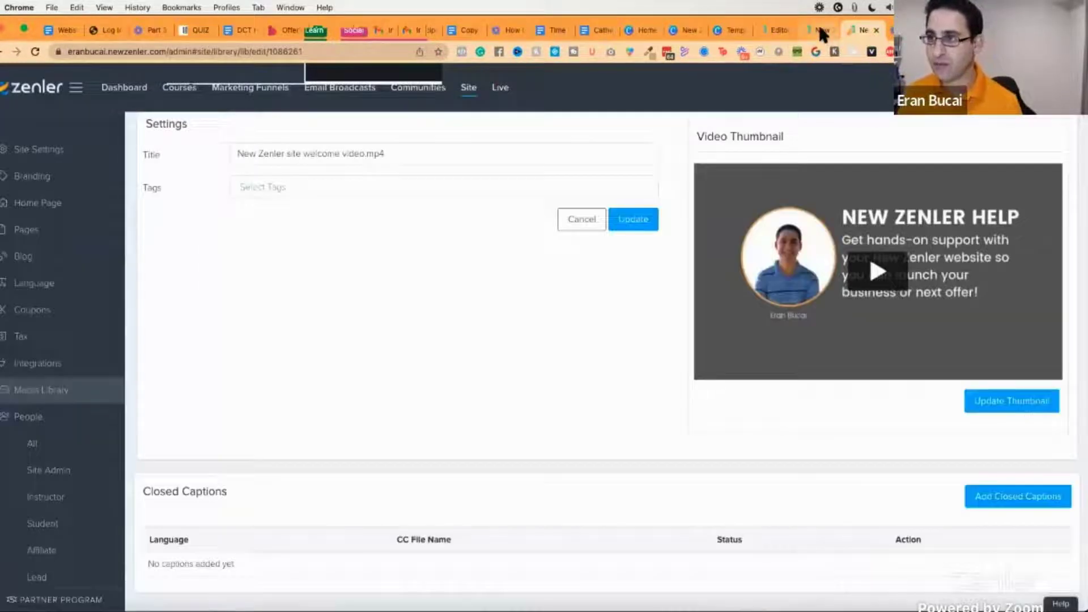
{"action": "left_click", "coordinate": [821, 33]}
Play and pause the New Zenler Help video, then switch to the page editor.
{"action": "scroll", "coordinate": [594, 283], "scroll_direction": "down", "scroll_amount": 10}
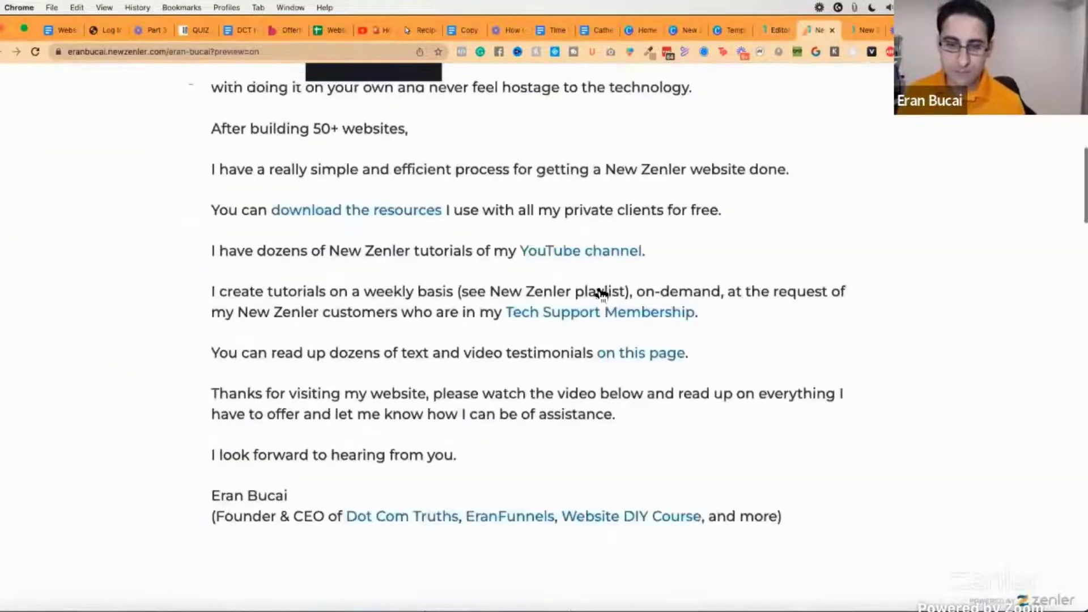
{"action": "scroll", "coordinate": [601, 294], "scroll_direction": "down", "scroll_amount": 8}
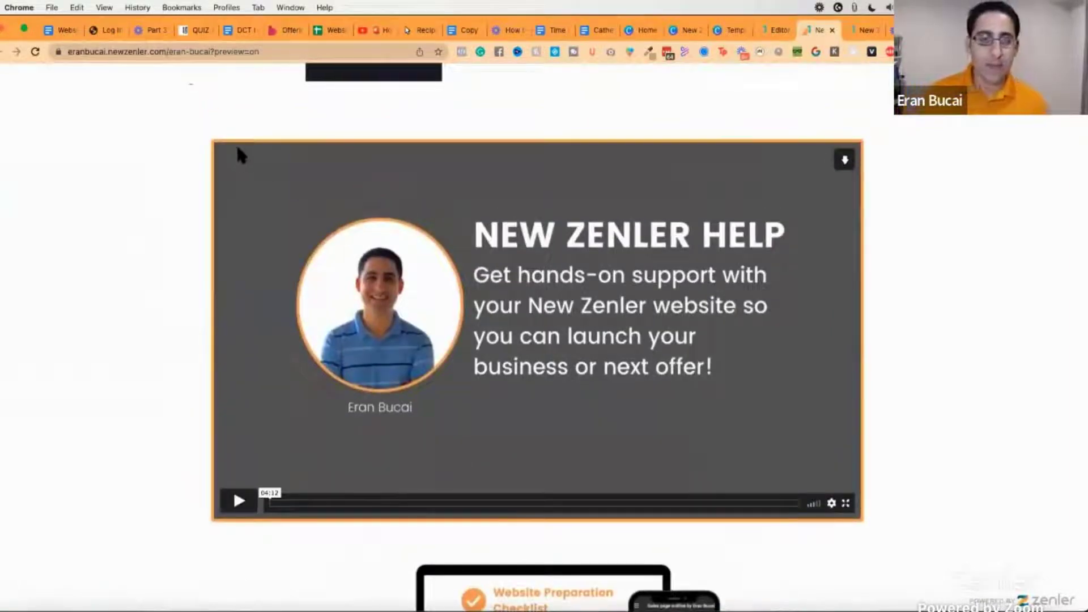
{"action": "left_click", "coordinate": [247, 175]}
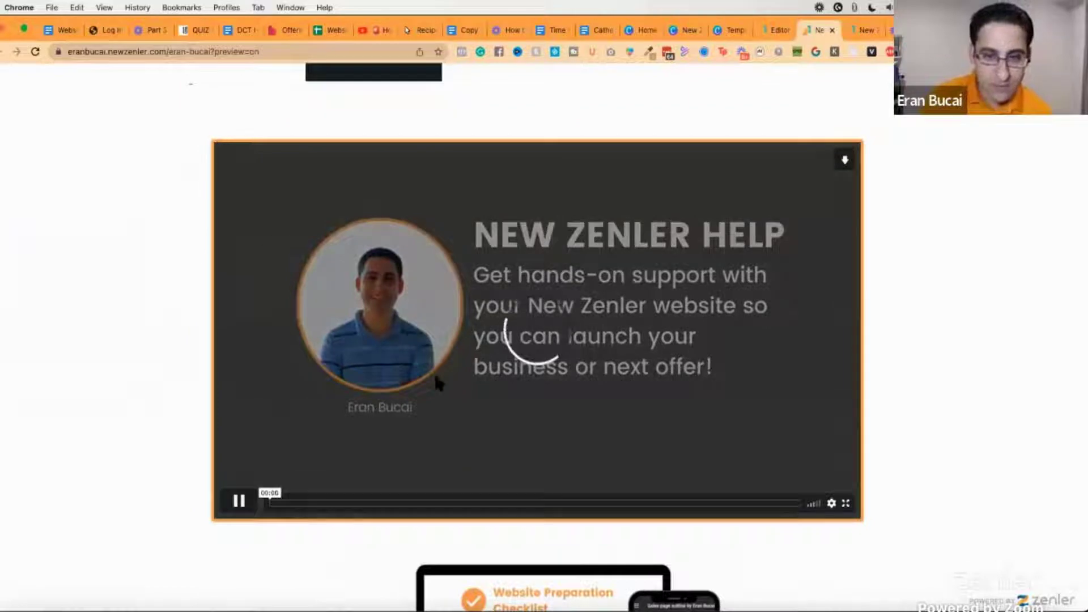
{"action": "left_click", "coordinate": [238, 500]}
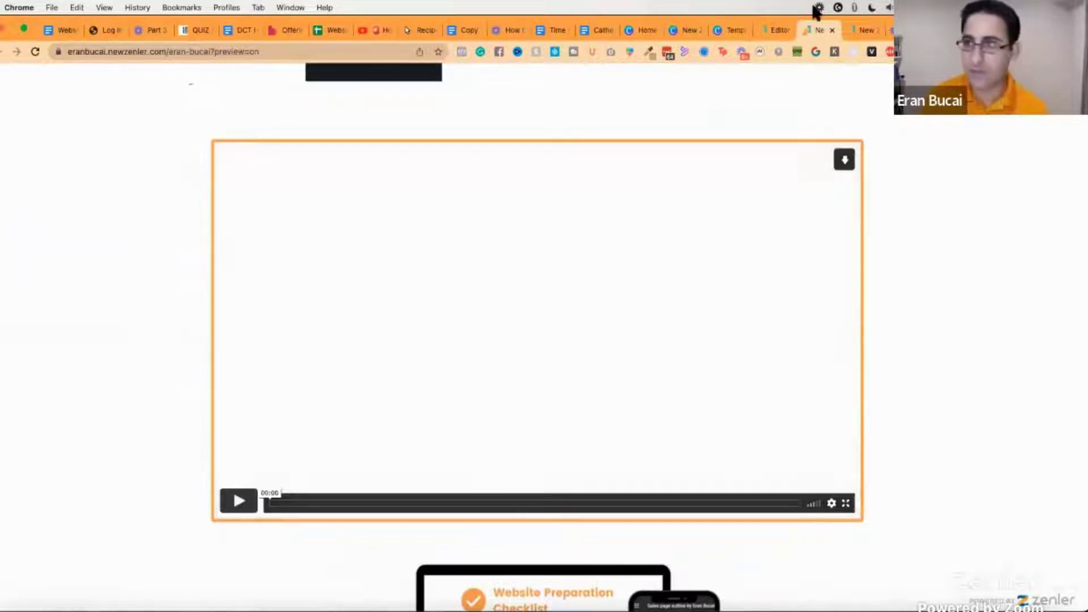
{"action": "left_click", "coordinate": [771, 30]}
Open the video block's Style settings showing its 5 px solid orange border, then return to the Canva deck.
{"action": "mouse_move", "coordinate": [216, 150]}
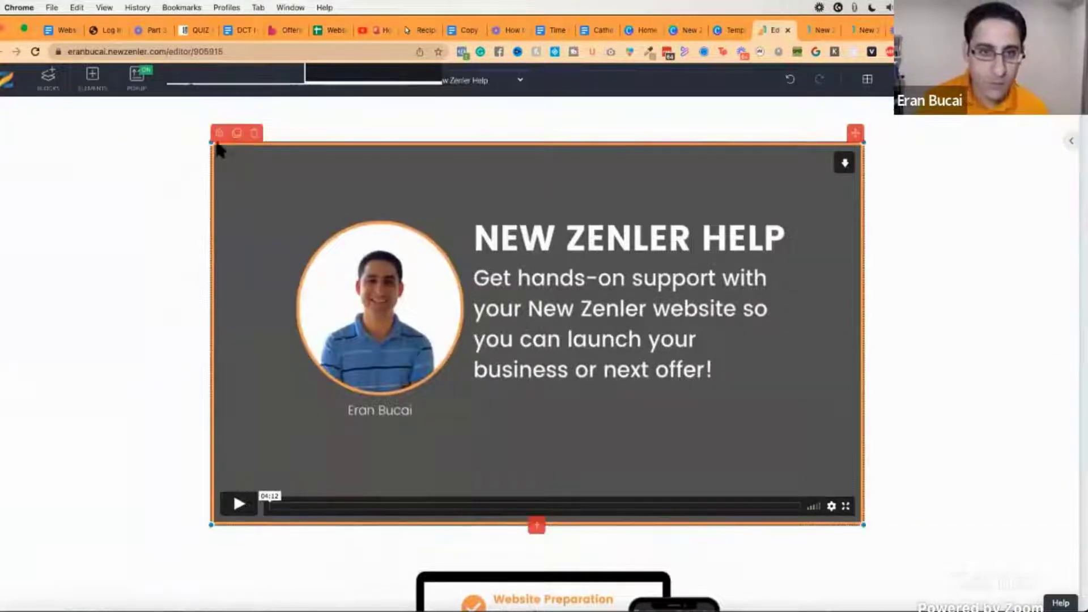
{"action": "left_click", "coordinate": [219, 134]}
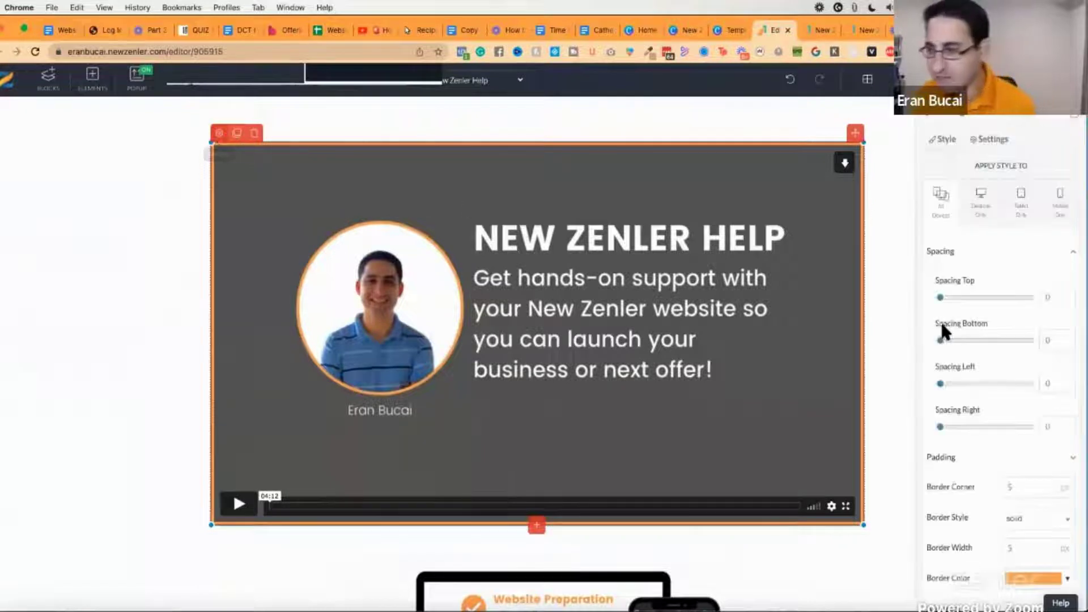
{"action": "scroll", "coordinate": [964, 347], "scroll_direction": "down", "scroll_amount": 1}
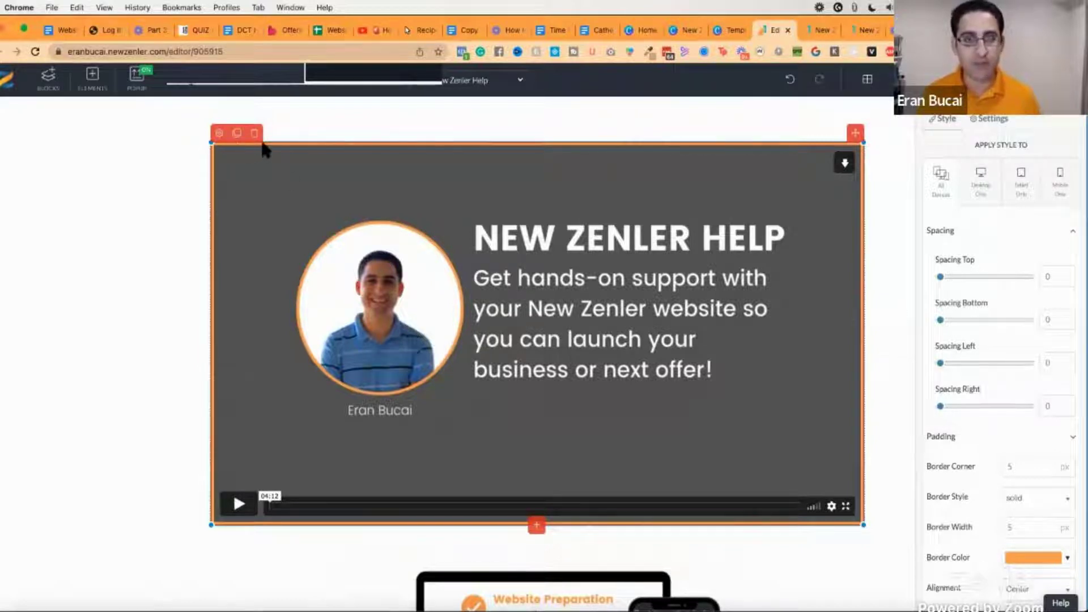
{"action": "left_click", "coordinate": [684, 31]}
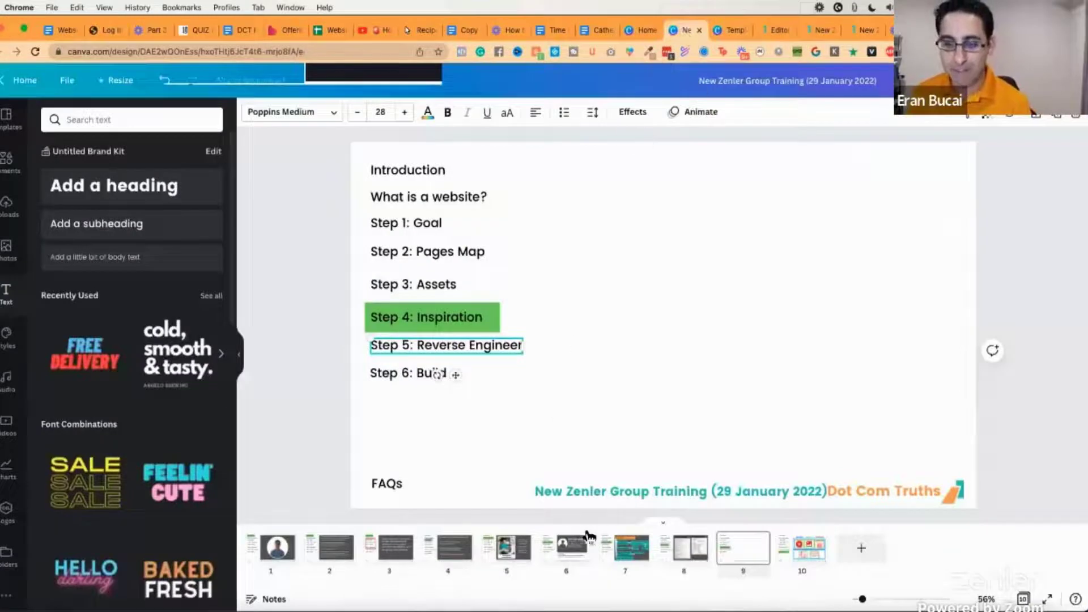
Look over the Pages Map slide (page 7) and agenda slide 9, then go back to the New Zenler editor.
{"action": "left_click", "coordinate": [609, 547]}
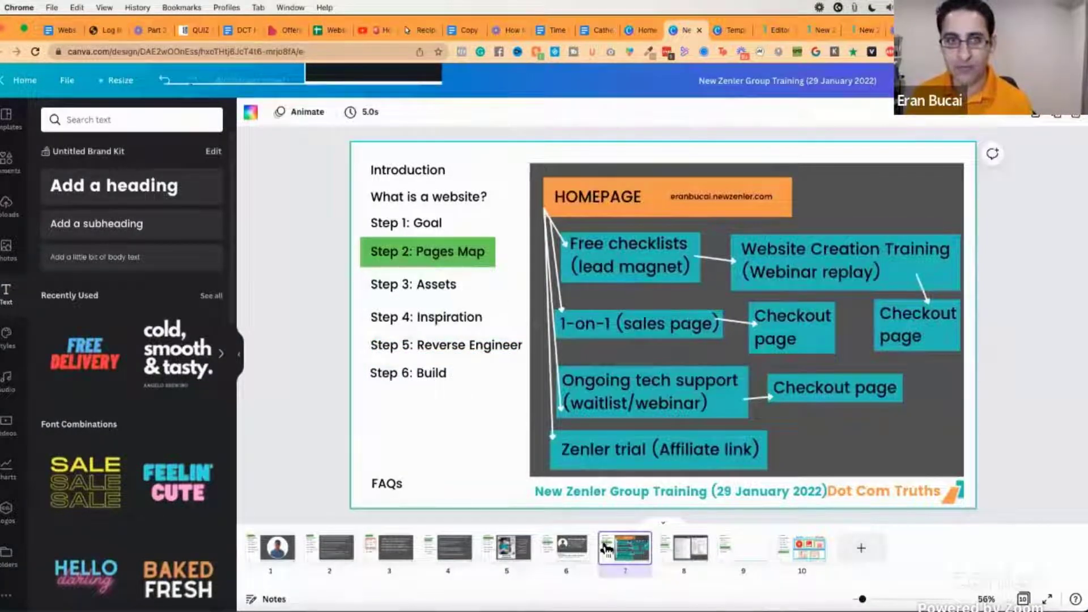
{"action": "left_click", "coordinate": [741, 553]}
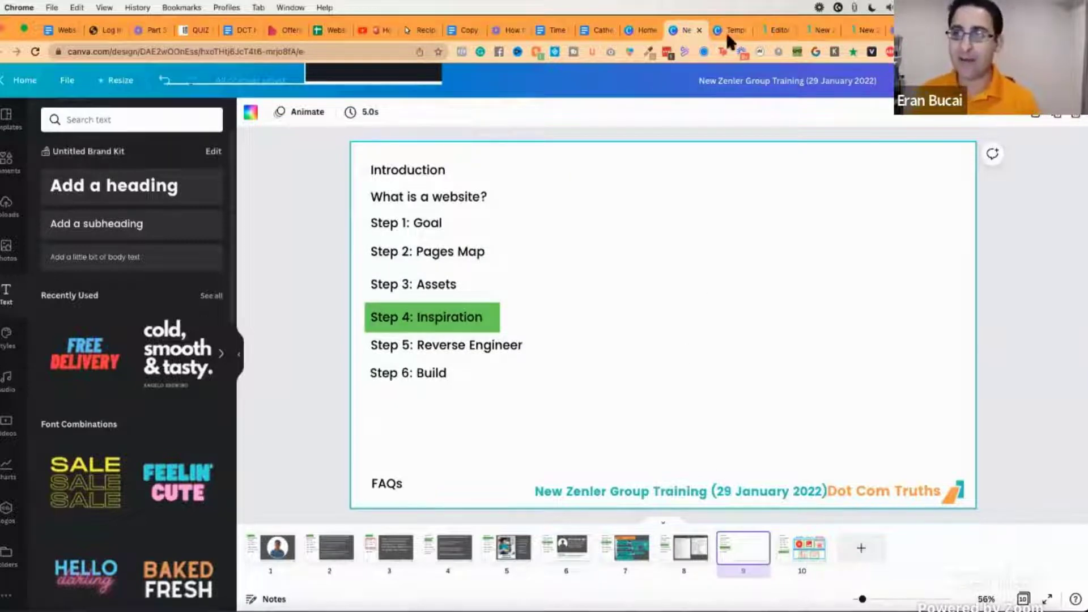
{"action": "left_click", "coordinate": [759, 29]}
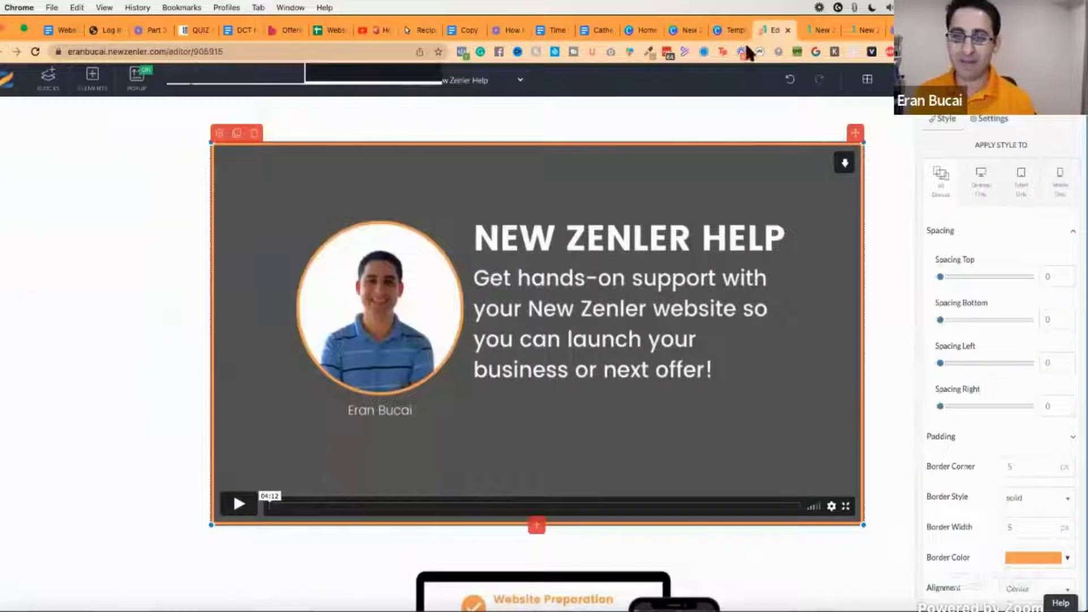
Deselect the video and scroll down to the checklist download section.
{"action": "left_click", "coordinate": [159, 249]}
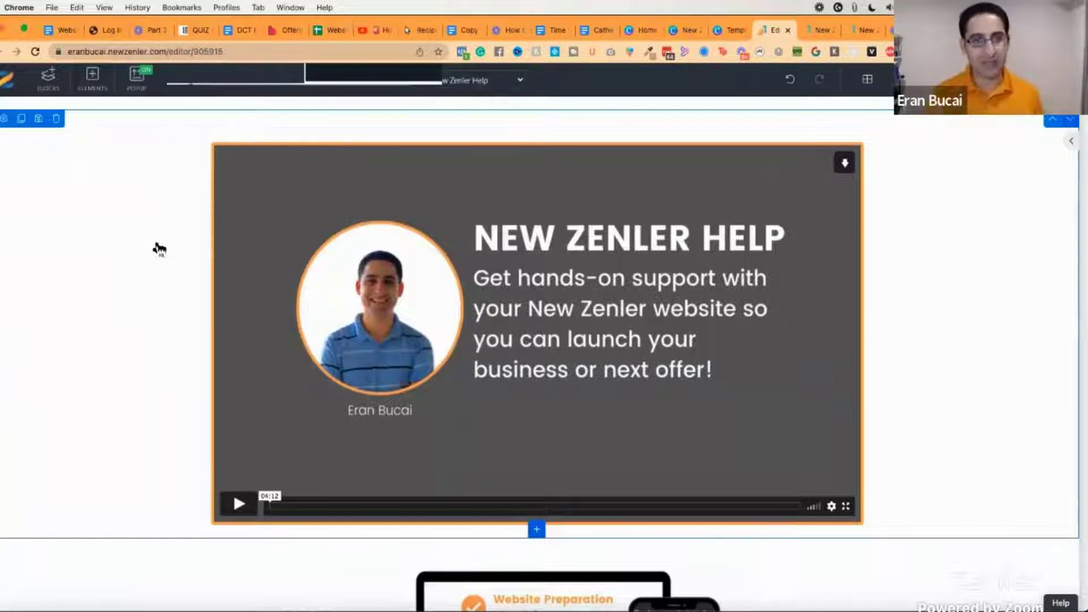
{"action": "scroll", "coordinate": [148, 216], "scroll_direction": "down", "scroll_amount": 3}
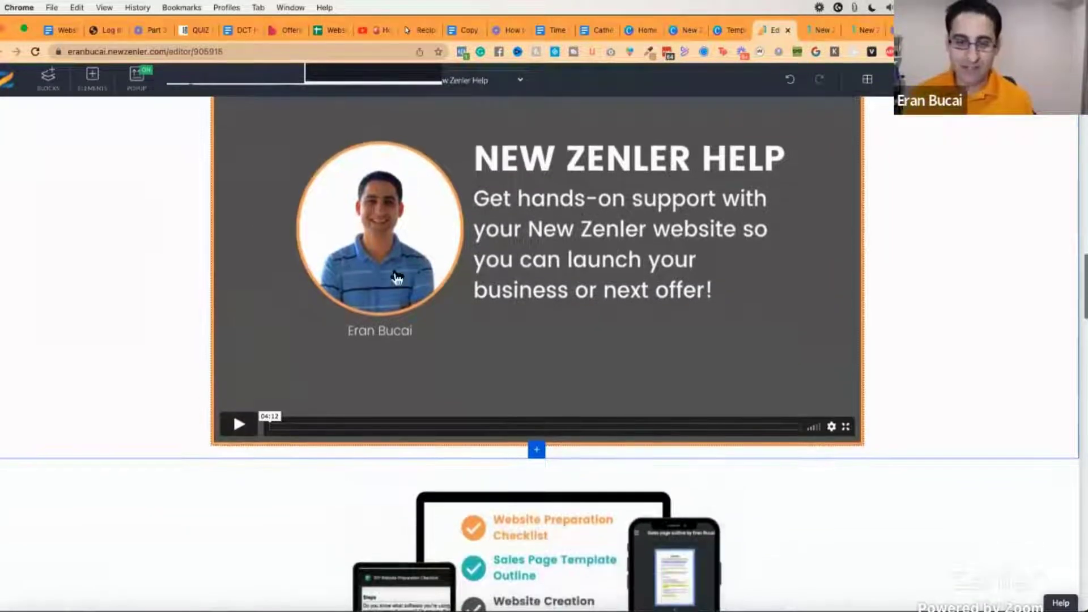
{"action": "scroll", "coordinate": [336, 271], "scroll_direction": "down", "scroll_amount": 7}
{"action": "scroll", "coordinate": [336, 271], "scroll_direction": "down", "scroll_amount": 5}
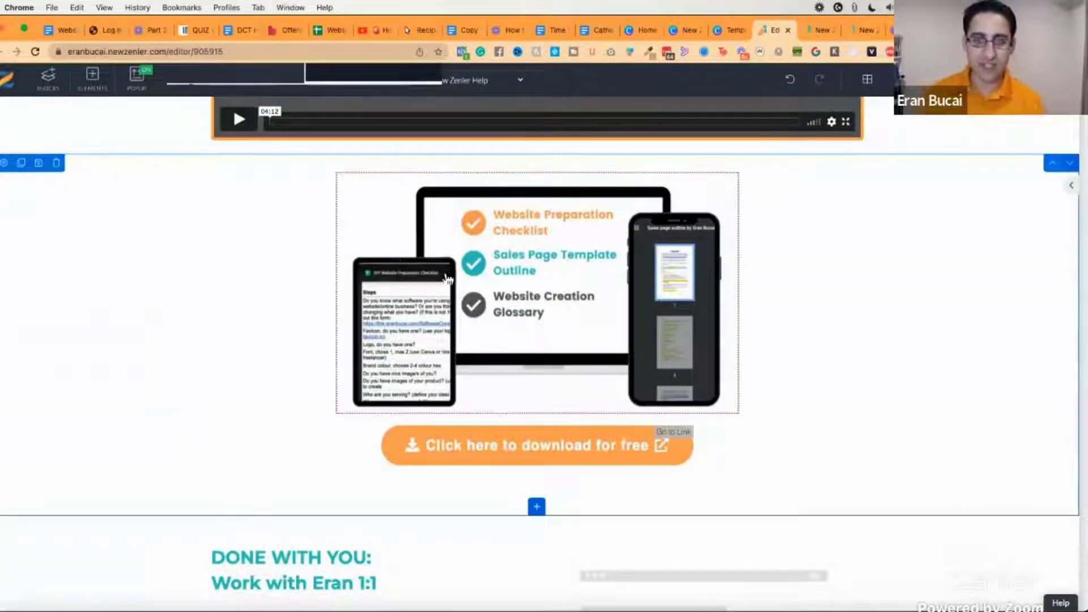
Select the checklist devices image and its section, then bring up Canva's Websites template search.
{"action": "left_click", "coordinate": [529, 251]}
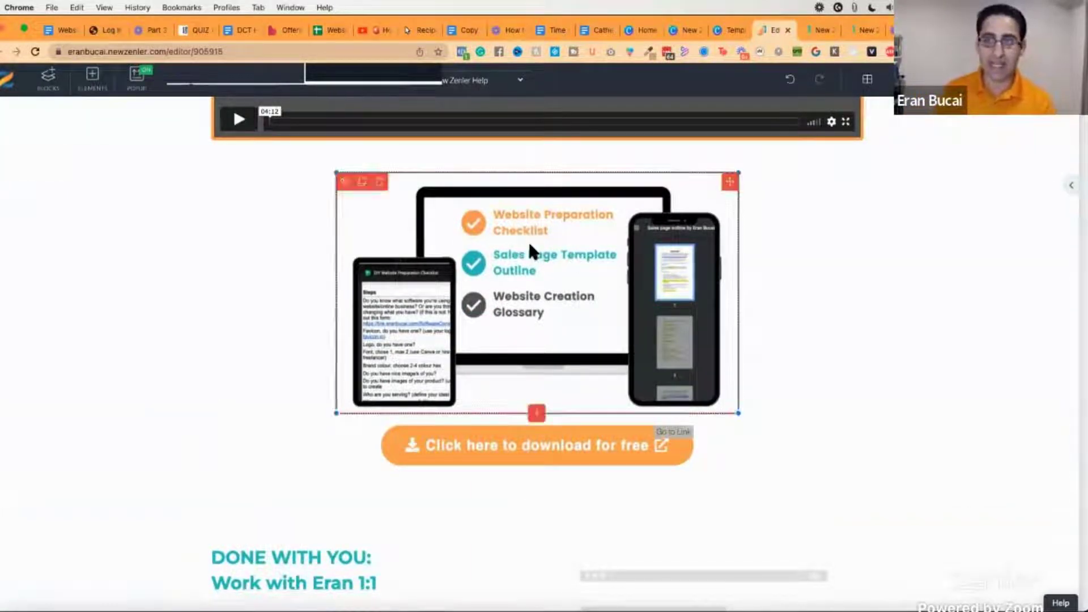
{"action": "left_click", "coordinate": [147, 206]}
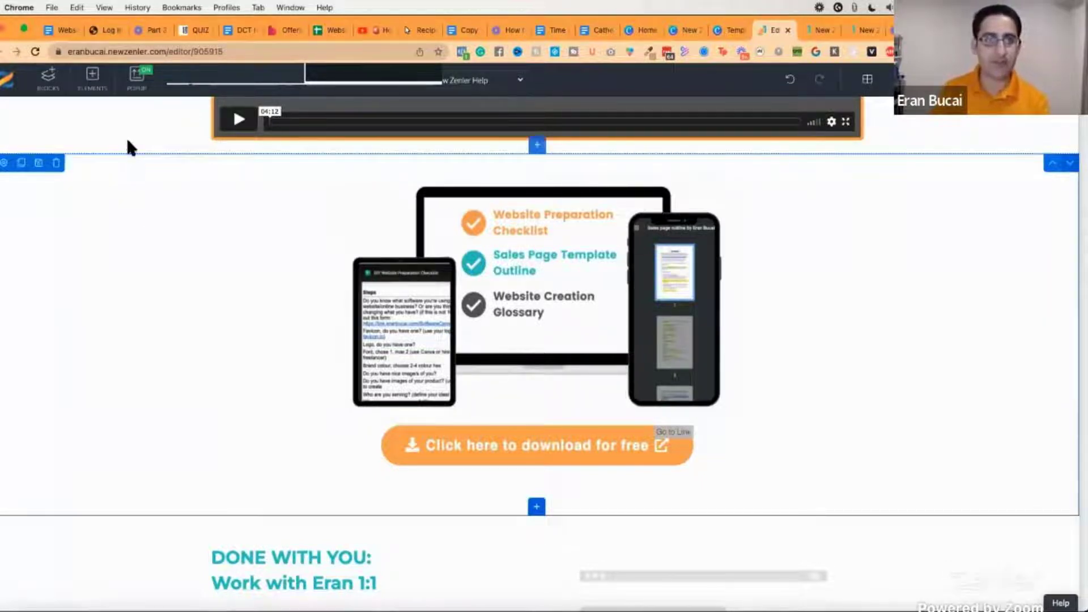
{"action": "key", "text": "super+grave"}
{"action": "left_click", "coordinate": [54, 30]}
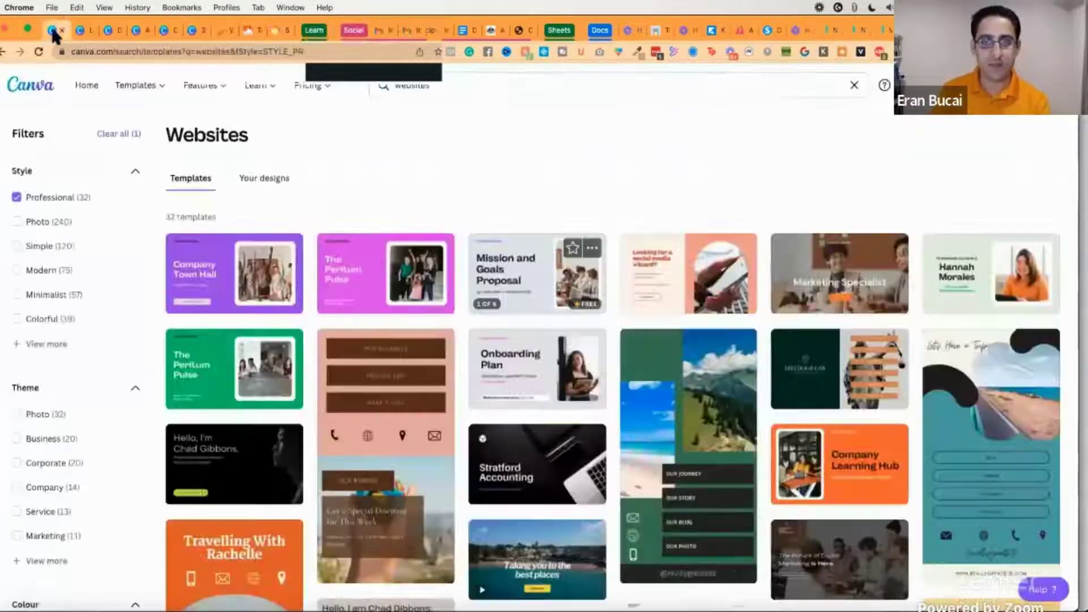
In the Step 6: Build deck, duplicate the checklist devices slide 47 as page 48.
{"action": "left_click", "coordinate": [82, 32]}
{"action": "left_click", "coordinate": [110, 31]}
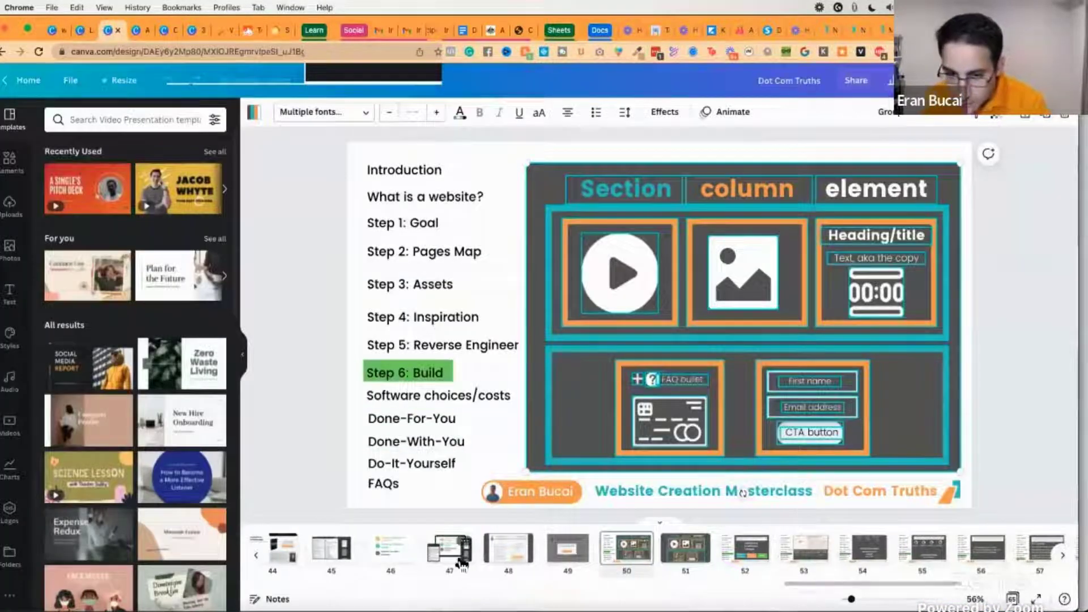
{"action": "left_click", "coordinate": [457, 561]}
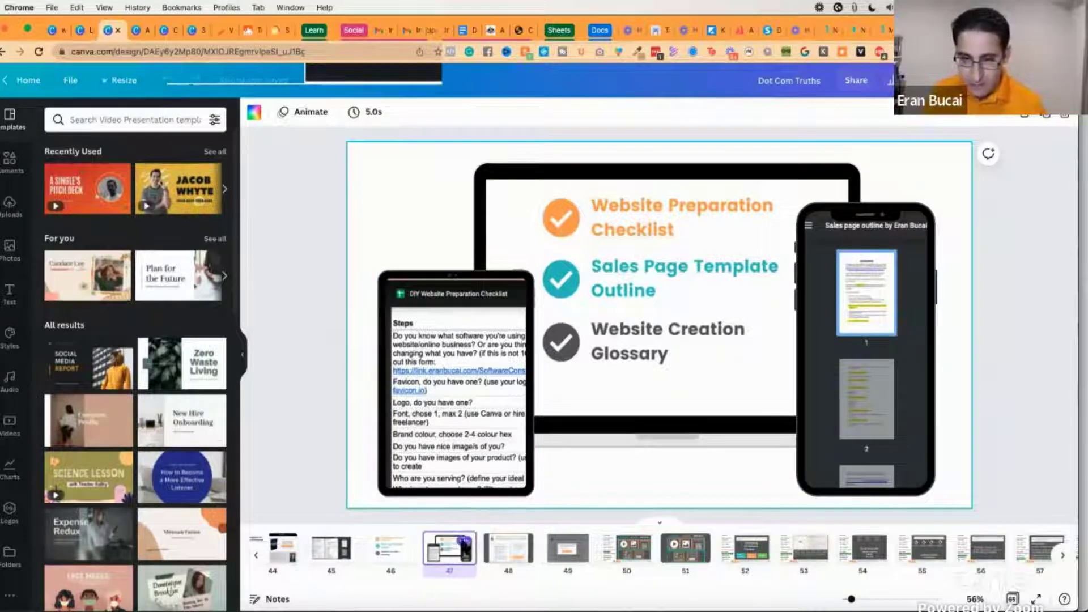
{"action": "left_click", "coordinate": [466, 541]}
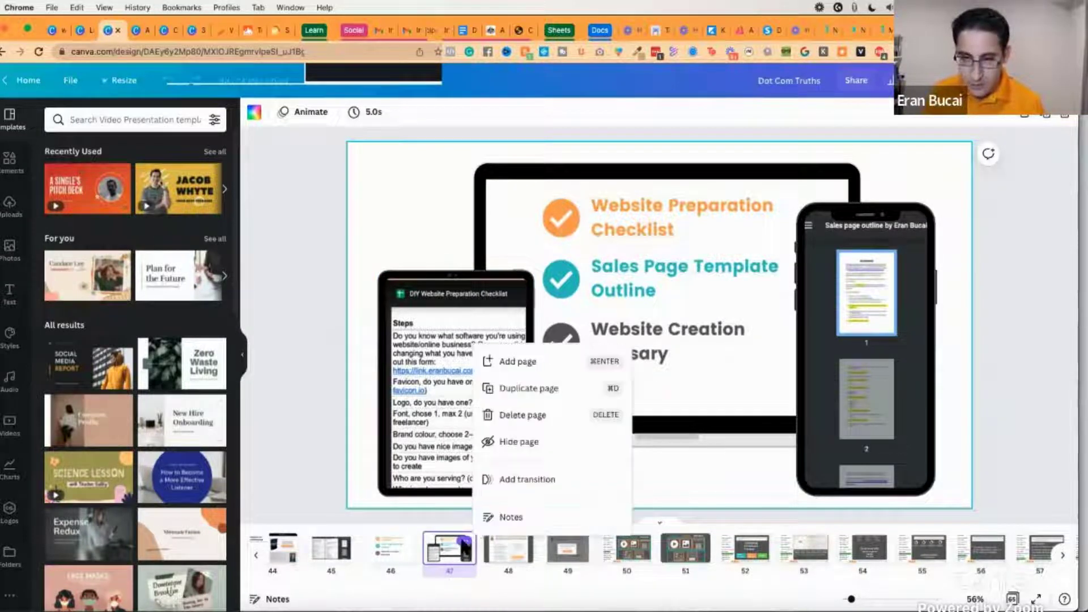
{"action": "left_click", "coordinate": [520, 395]}
Search the Elements library for 'frame' elements.
{"action": "left_click", "coordinate": [245, 357]}
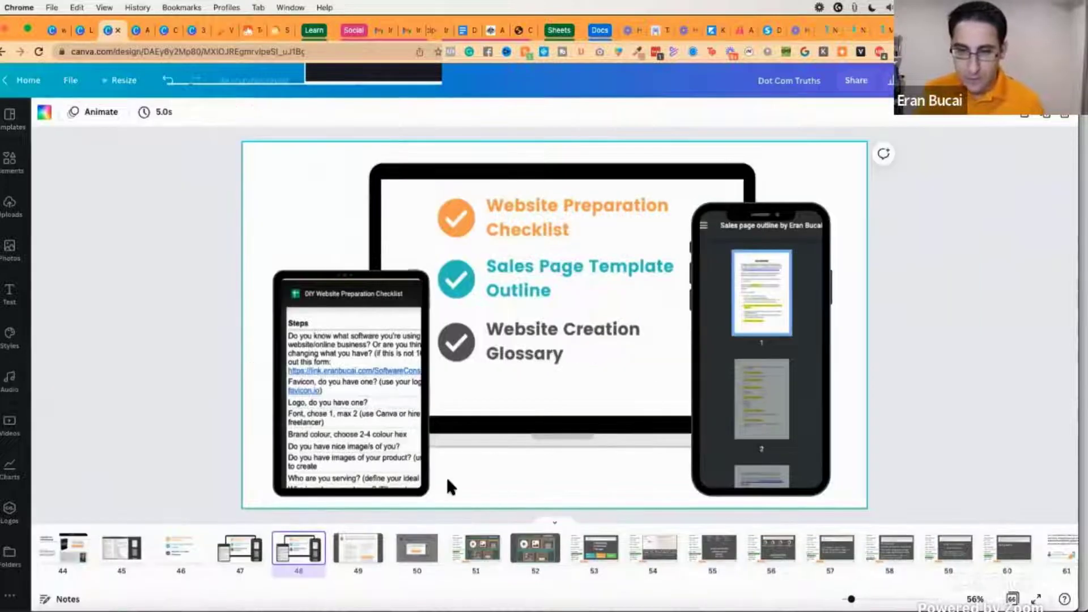
{"action": "left_click", "coordinate": [9, 160]}
{"action": "left_click", "coordinate": [102, 122]}
{"action": "type", "text": "frame"}
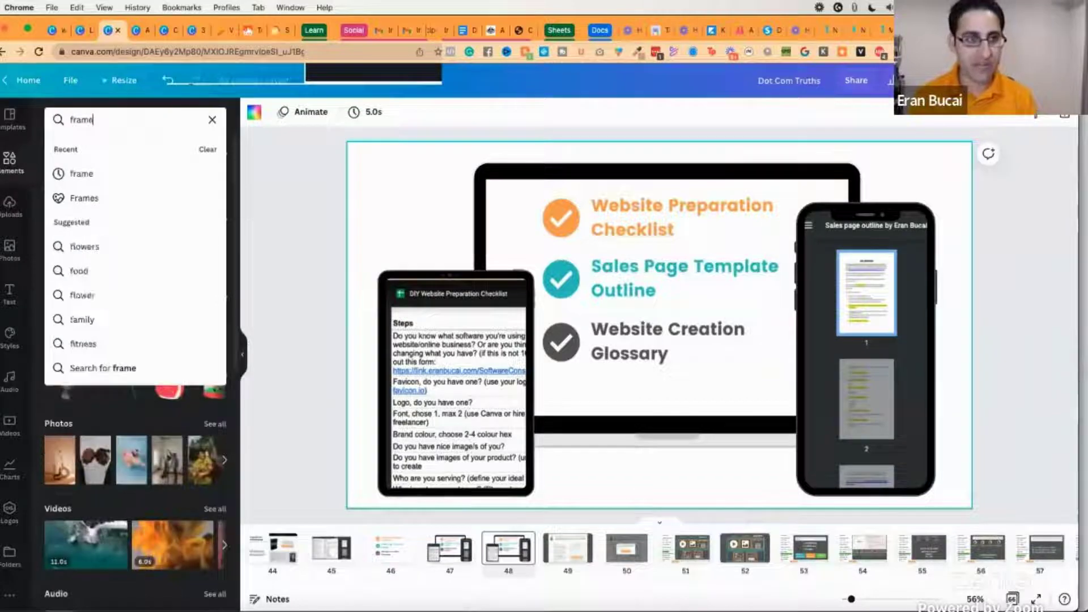
{"action": "key", "text": "Return"}
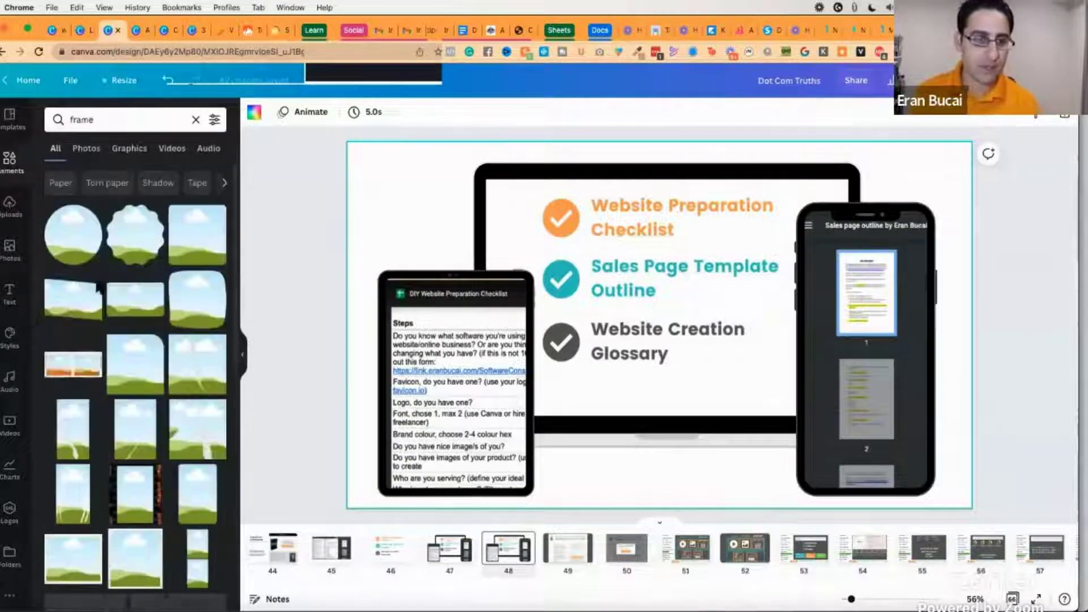